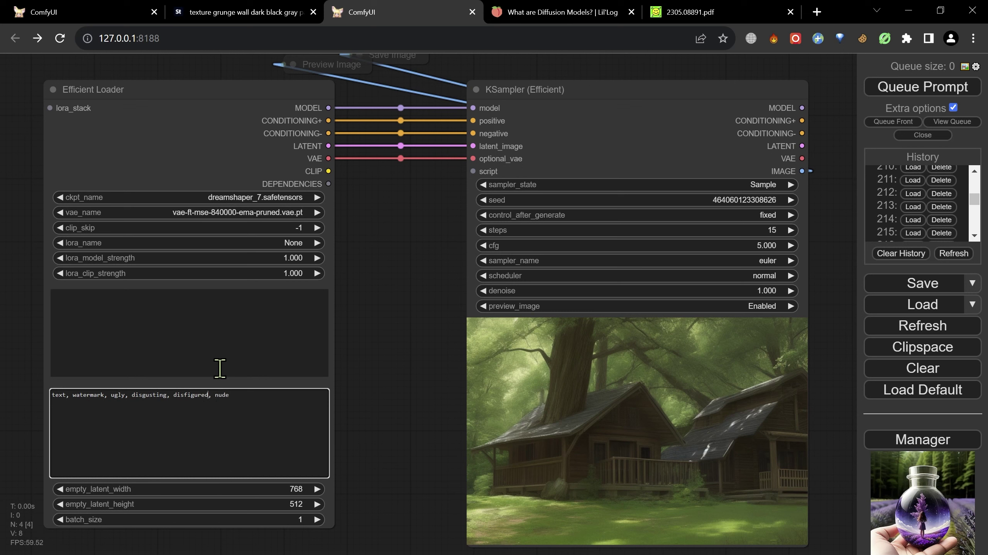
Review the empty positive prompt and highlight the full negative prompt text in the Efficient Loader
left_click(225, 335)
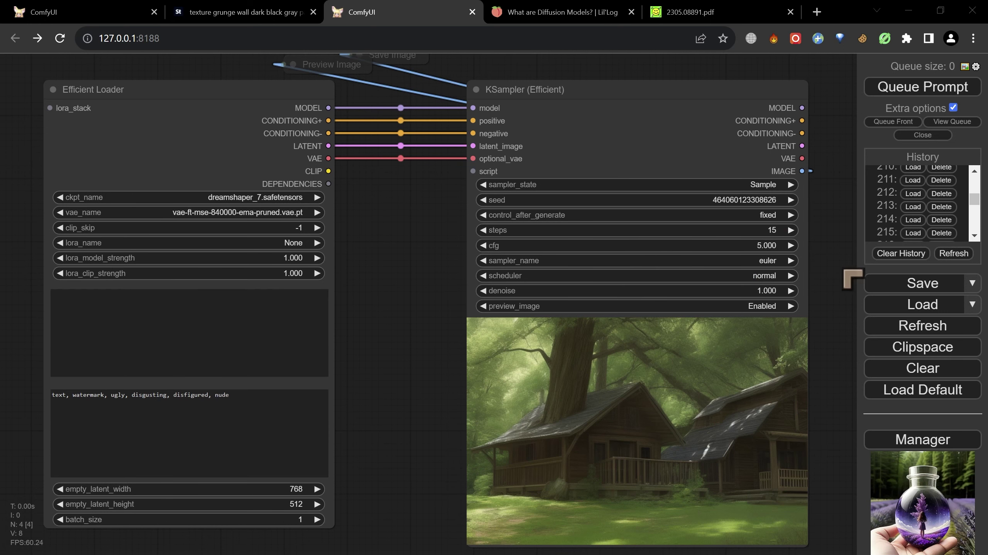
mouse_move(414, 296)
left_mouse_down()
mouse_move(398, 255)
mouse_move(409, 294)
left_mouse_up()
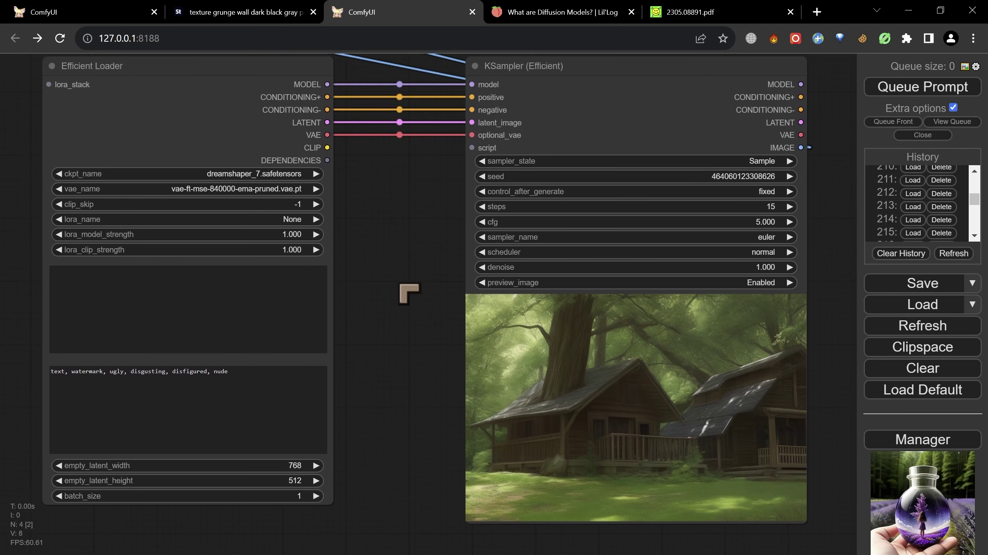
left_click(240, 374)
double_click(219, 371)
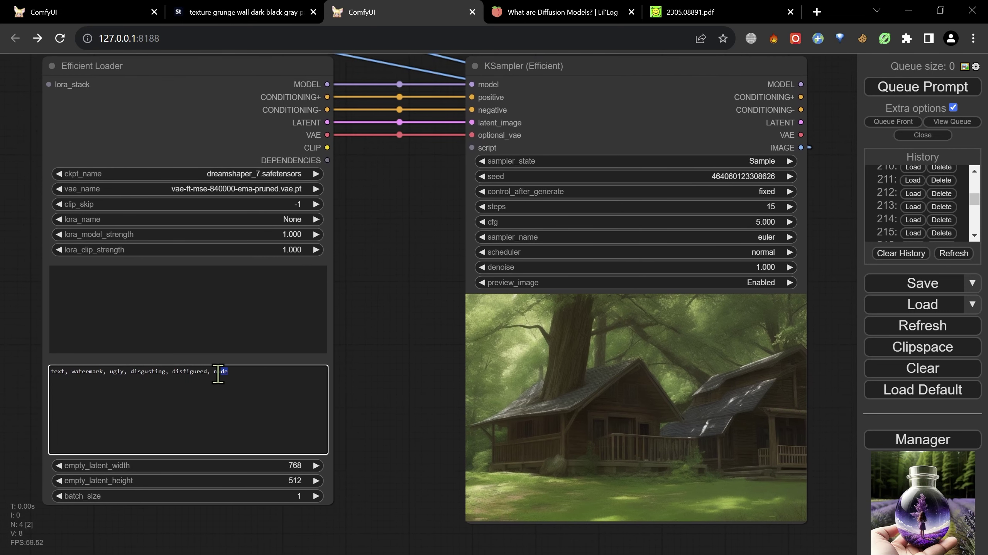
left_click(180, 374)
left_click(440, 385)
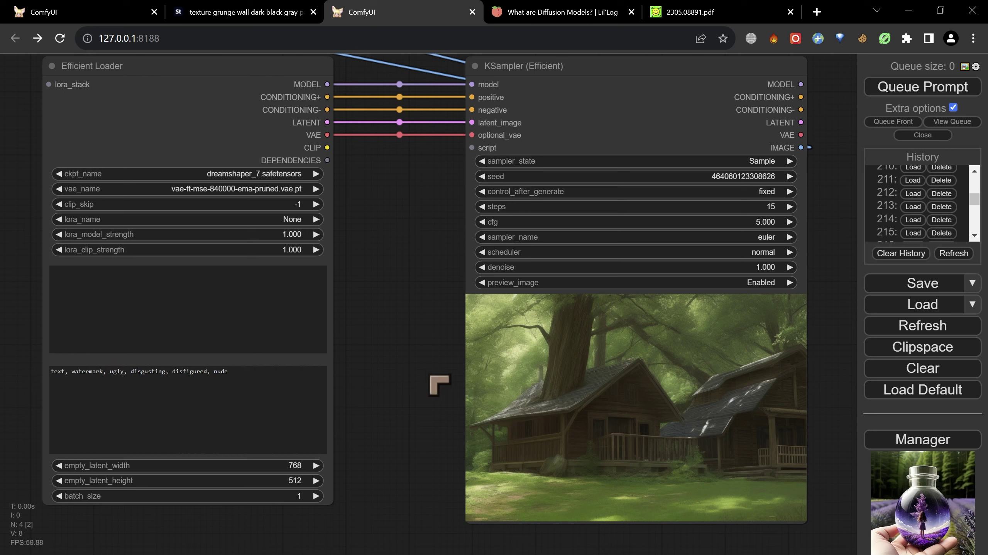
left_click(224, 321)
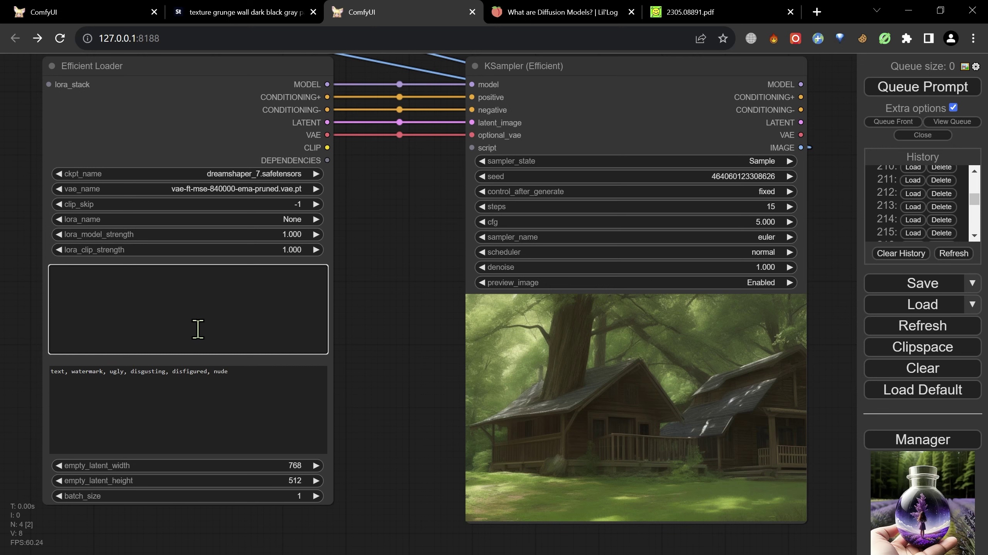
left_click_drag(437, 244, 425, 326)
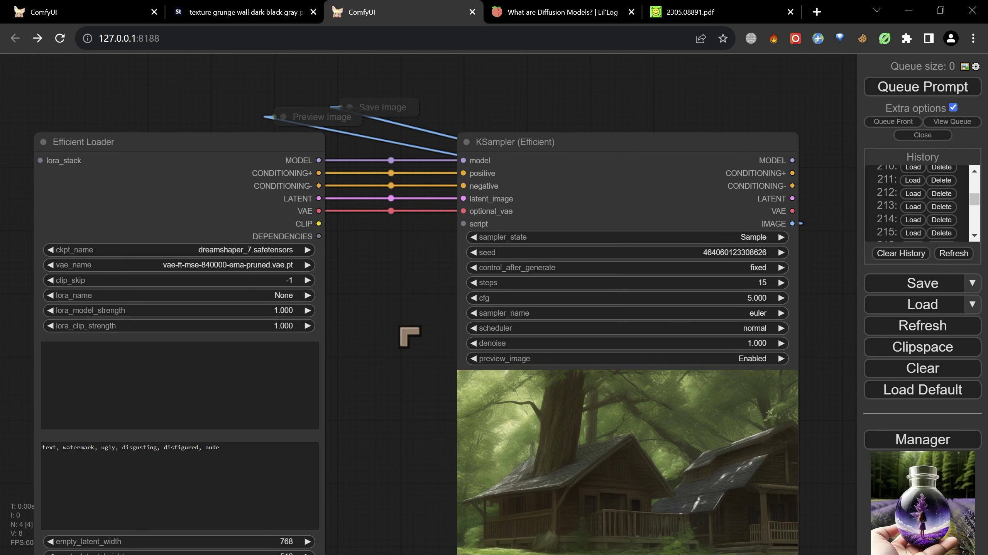
left_click_drag(410, 337, 399, 282)
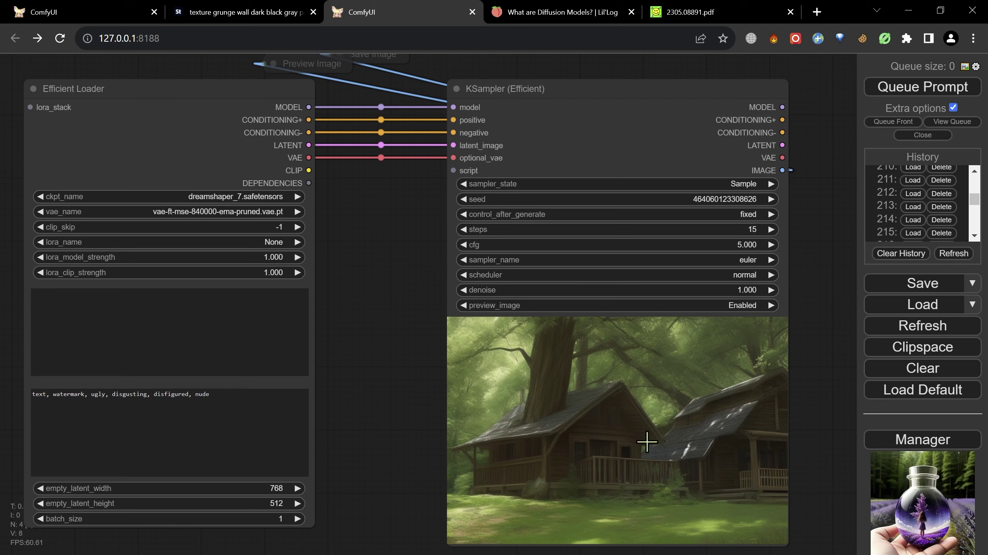
left_click_drag(241, 394, 33, 394)
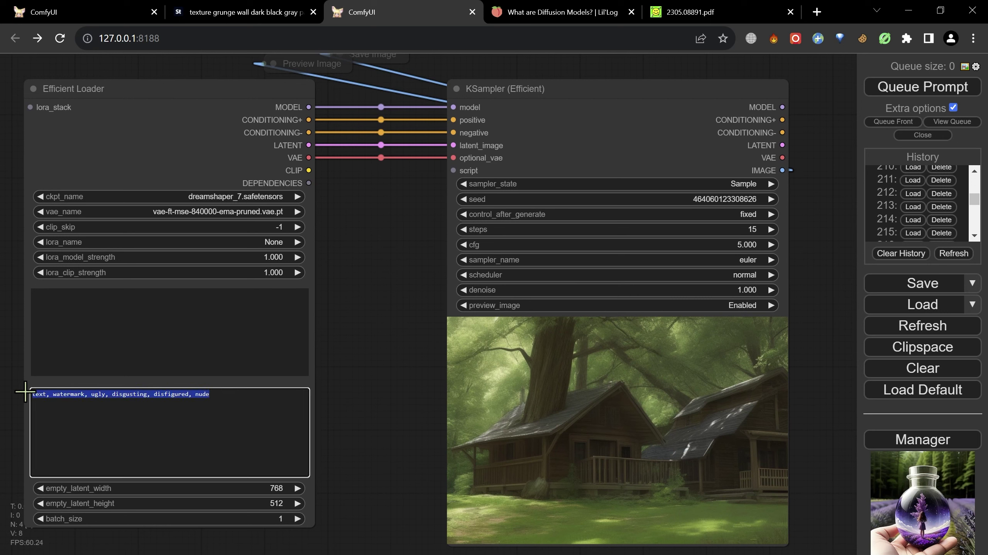
left_click(113, 394)
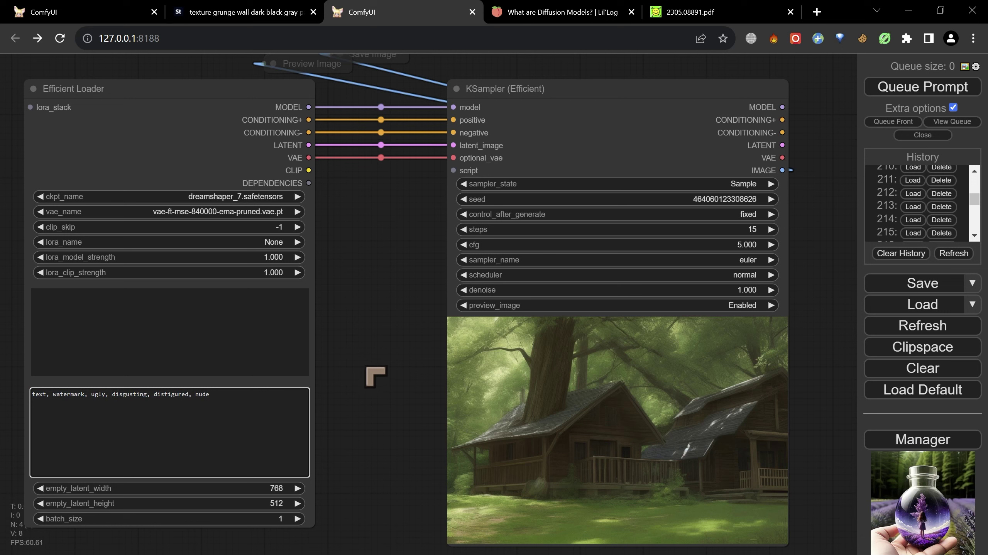
left_click_drag(212, 394, 22, 393)
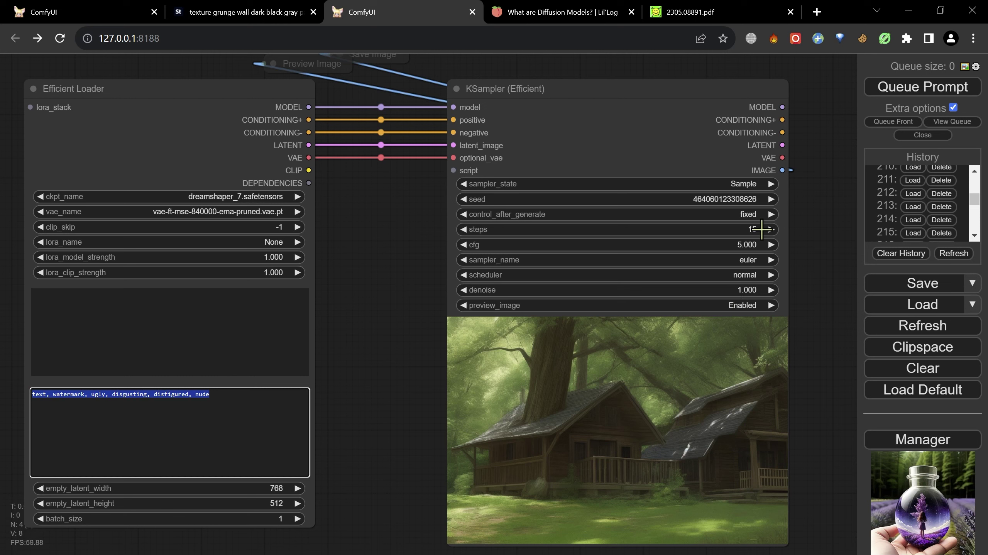
Inspect the generated cabin image in the KSampler preview up close
left_click(581, 443)
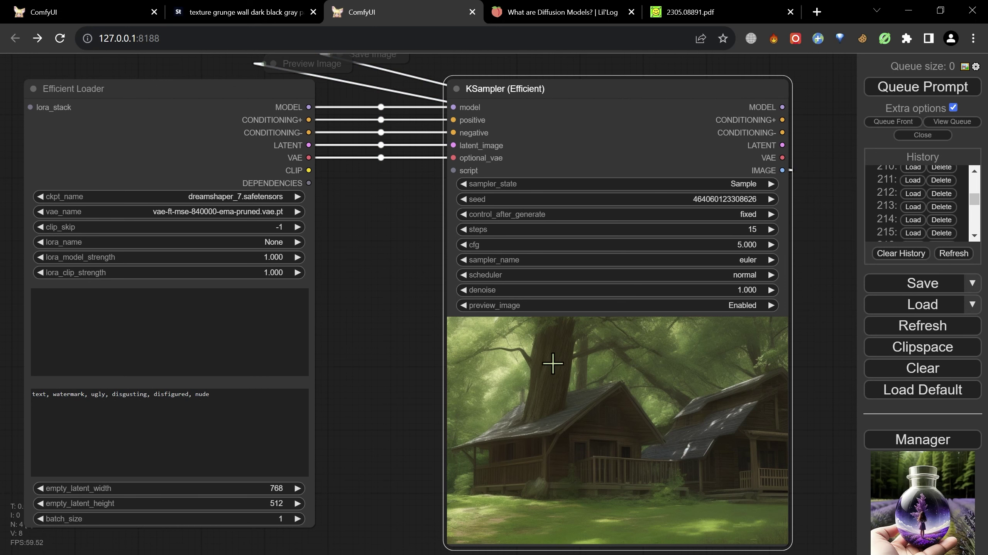
scroll(536, 505, "up", 5)
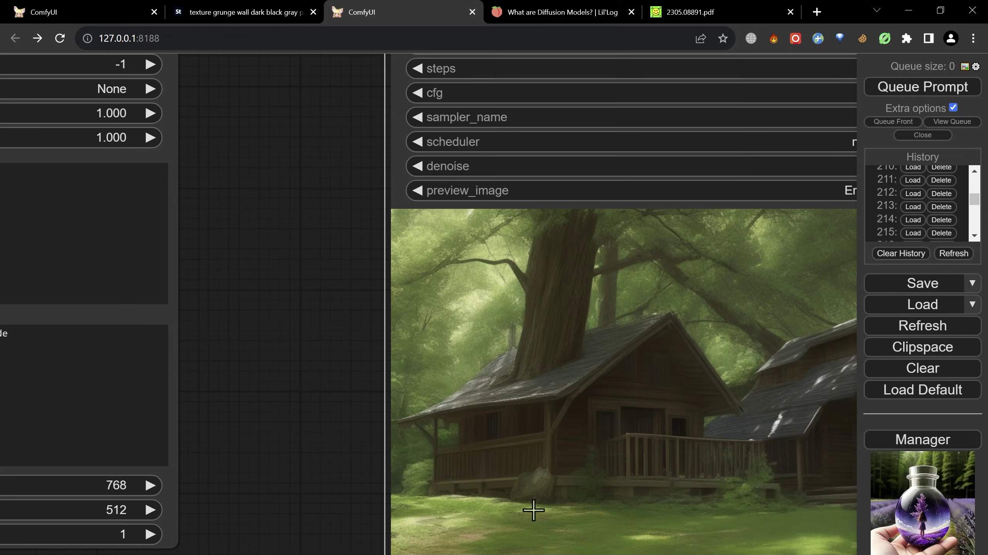
scroll(536, 493, "up", 2)
scroll(542, 463, "down", 3)
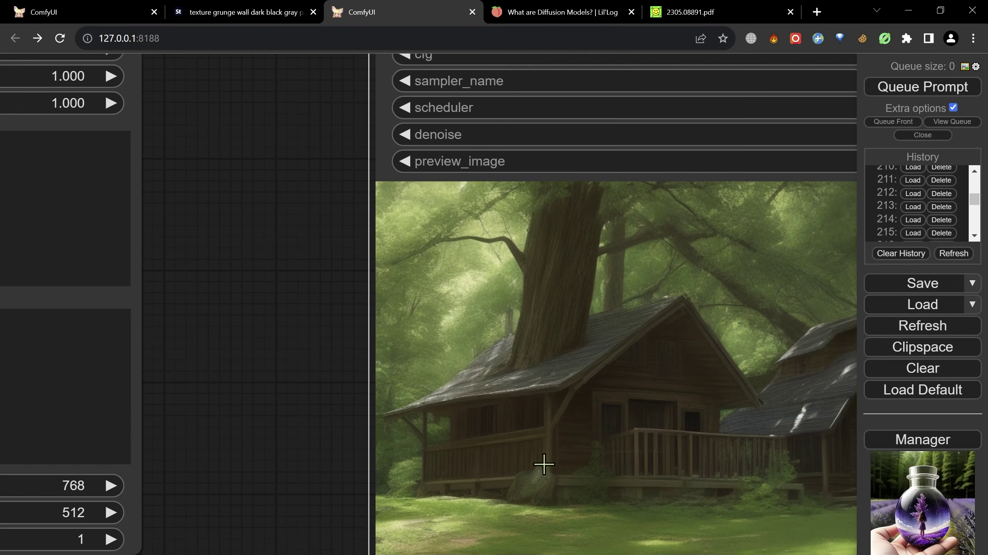
scroll(554, 234, "down", 3)
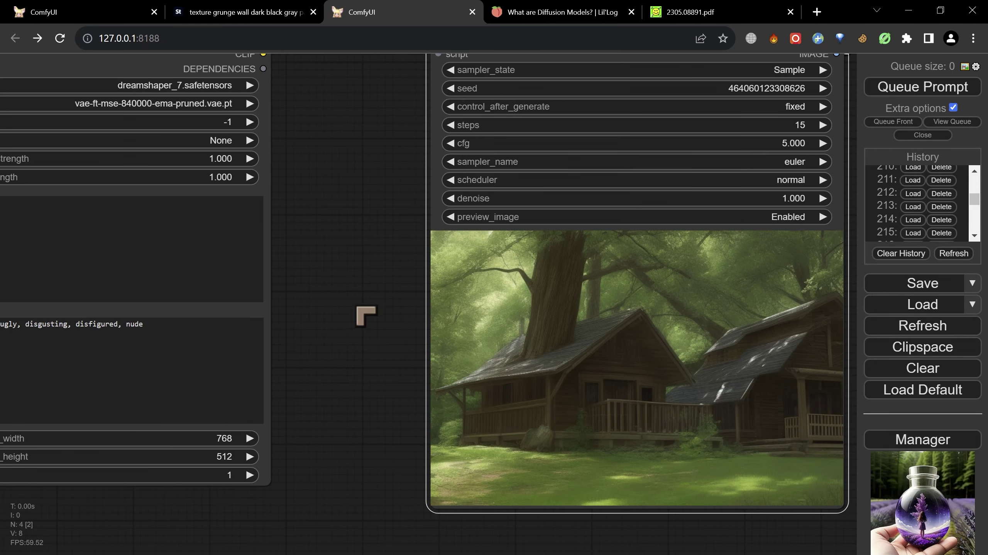
left_click_drag(364, 315, 437, 412)
scroll(332, 336, "down", 1)
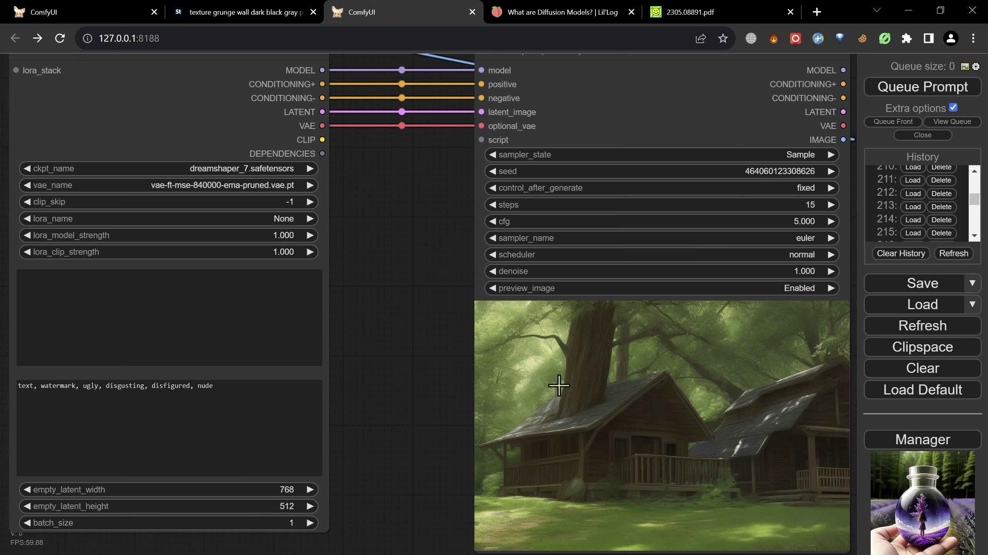
left_click(293, 349)
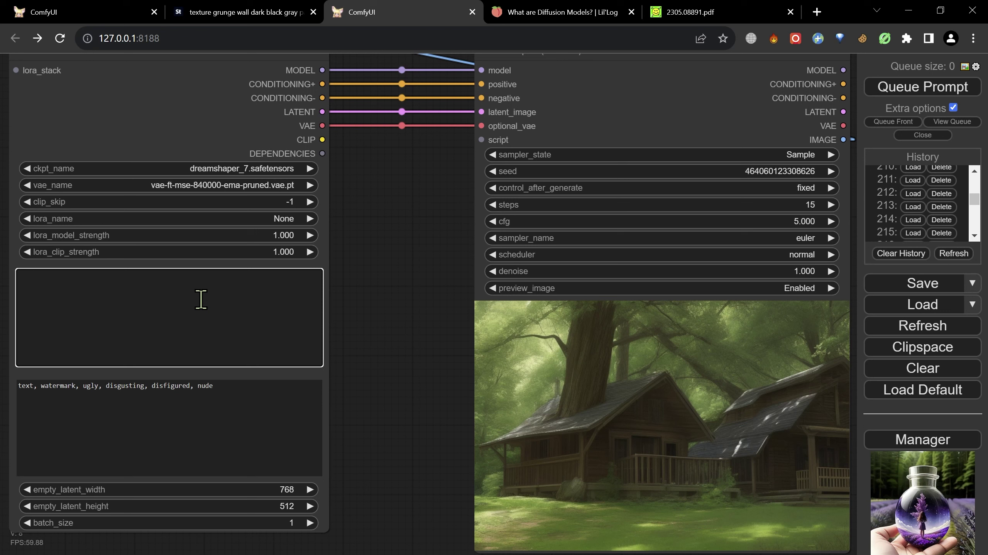
left_click(226, 421)
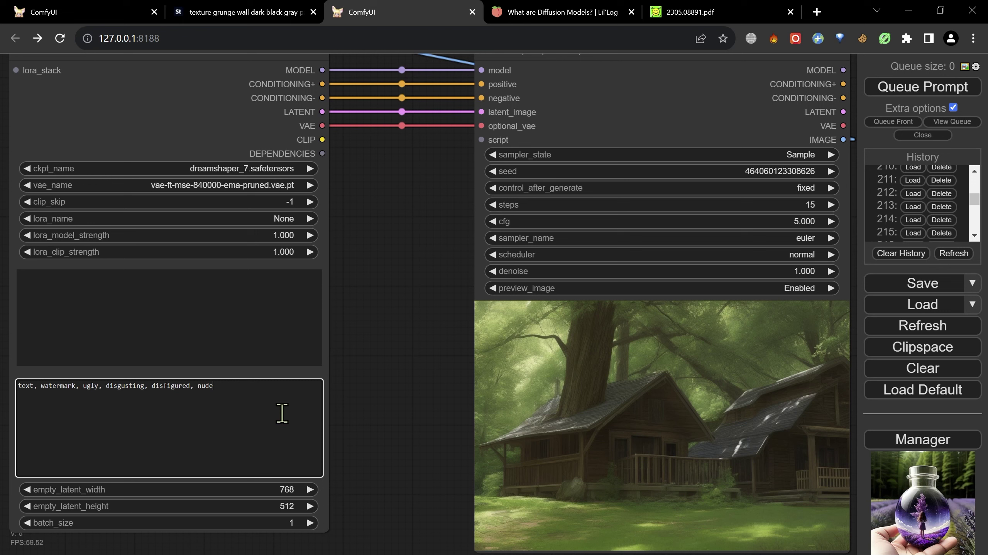
left_click(425, 392)
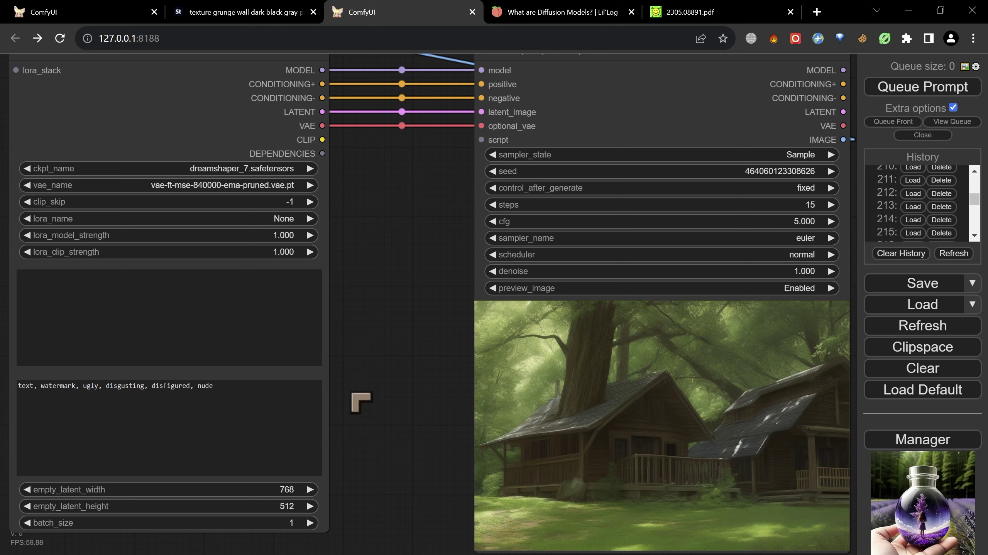
left_click(224, 396)
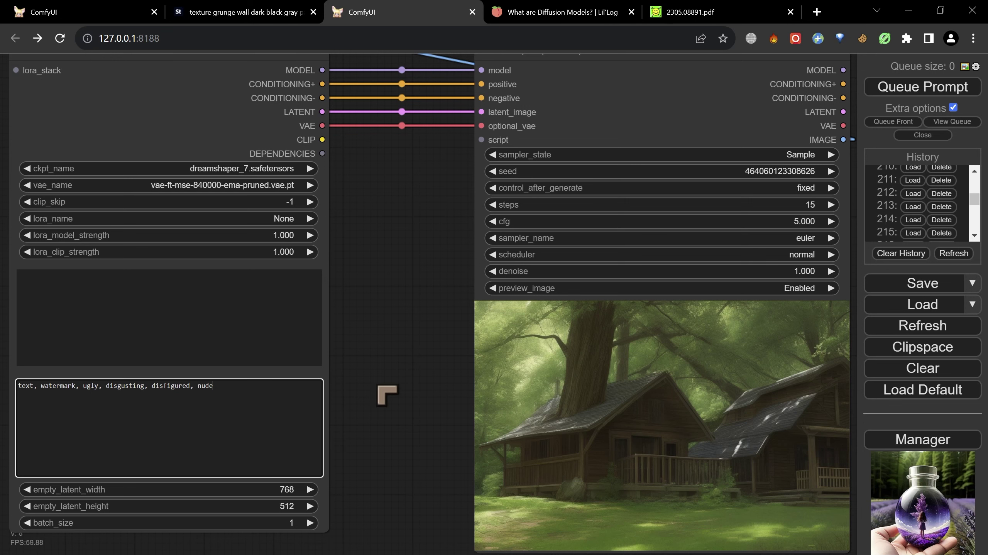
left_click_drag(386, 392, 380, 382)
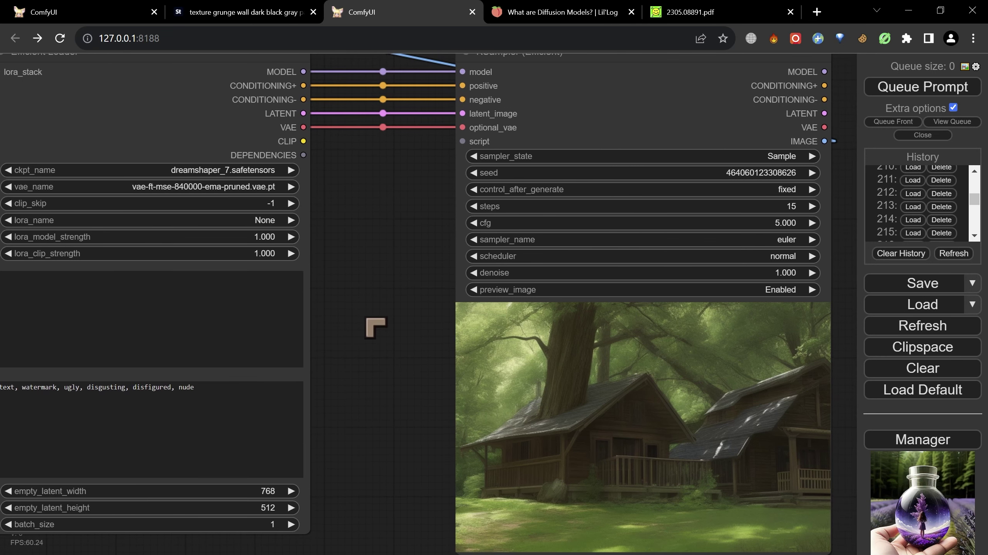
left_click_drag(164, 426, 184, 425)
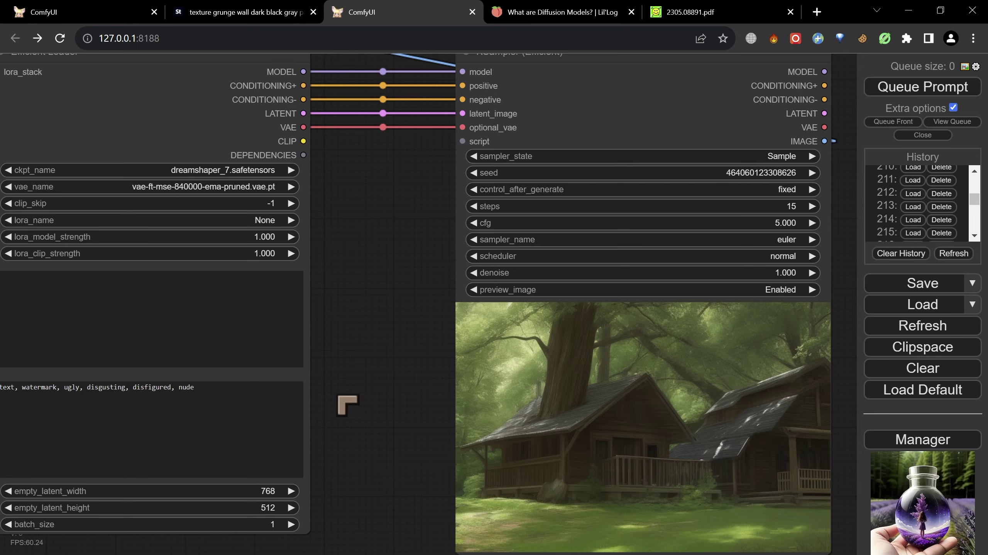
left_click_drag(346, 403, 379, 410)
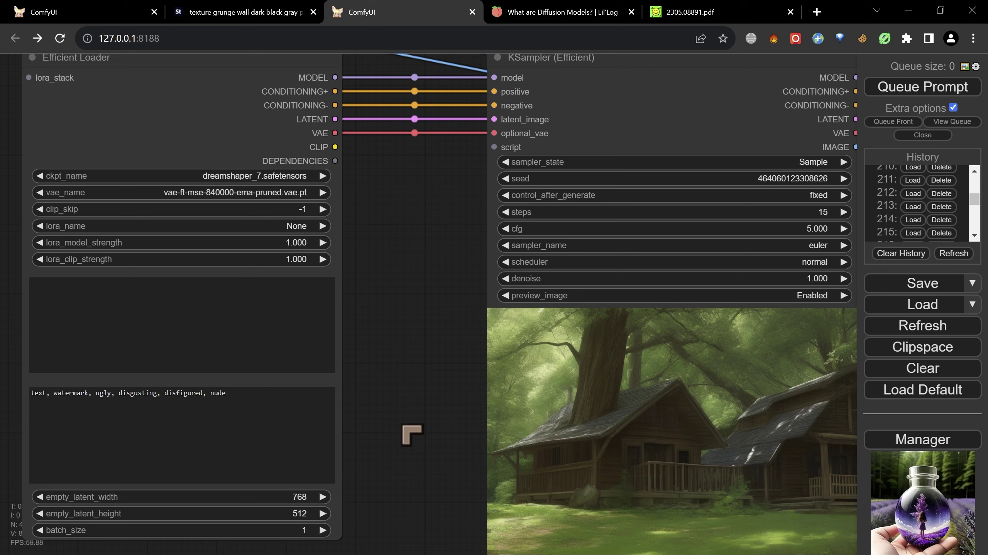
left_click(291, 430)
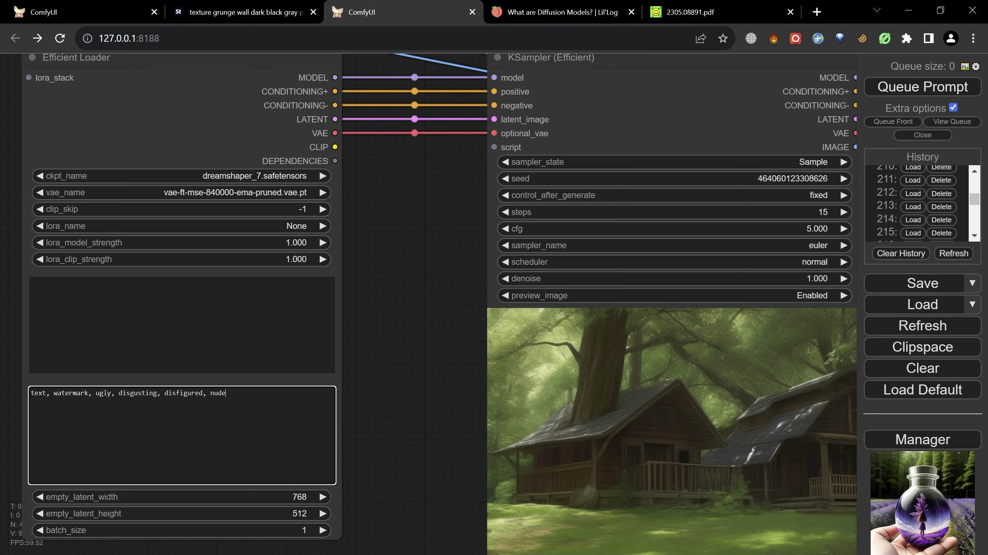
left_click(517, 382)
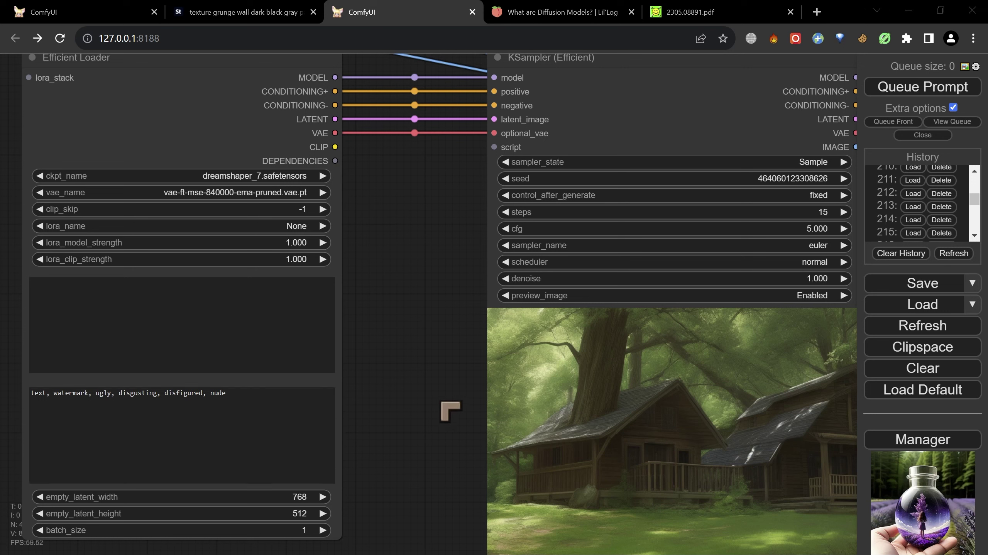
scroll(450, 409, "down", 1)
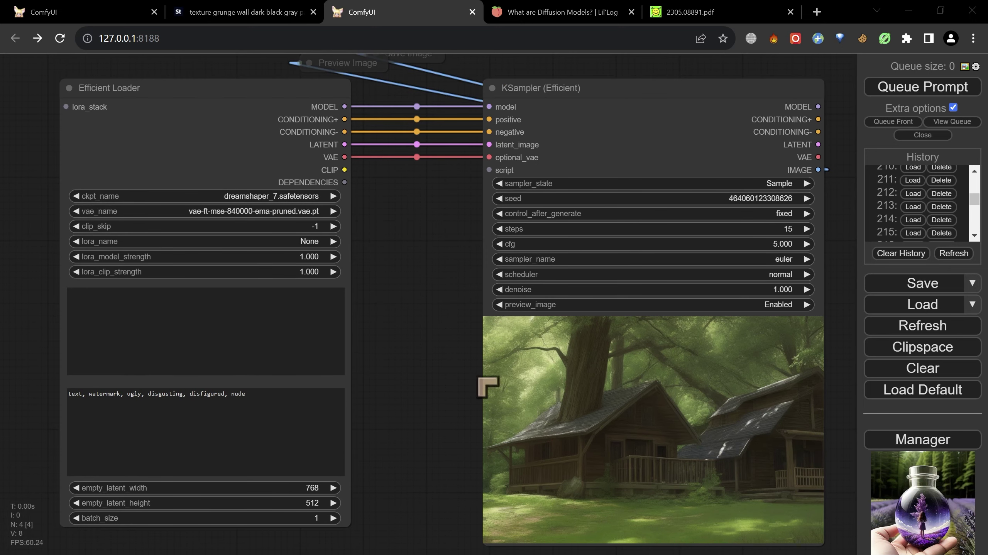
left_click(264, 324)
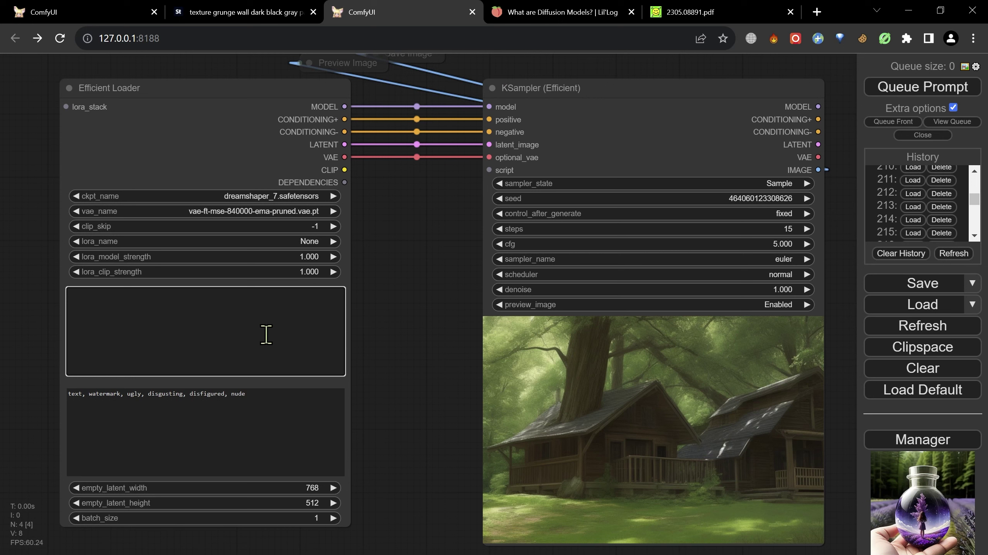
Open the KSampler's steps value and accept it without a change
left_click(611, 229)
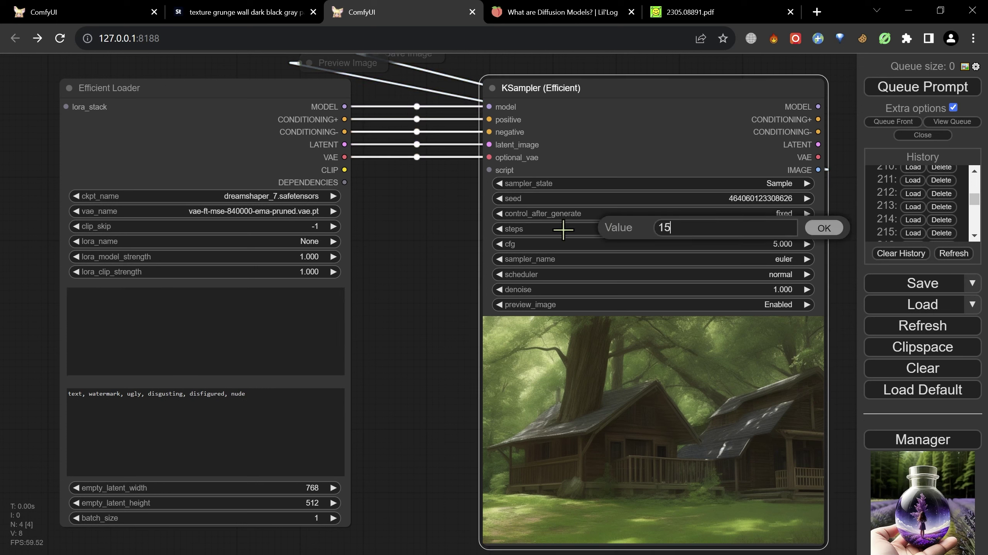
left_click(823, 231)
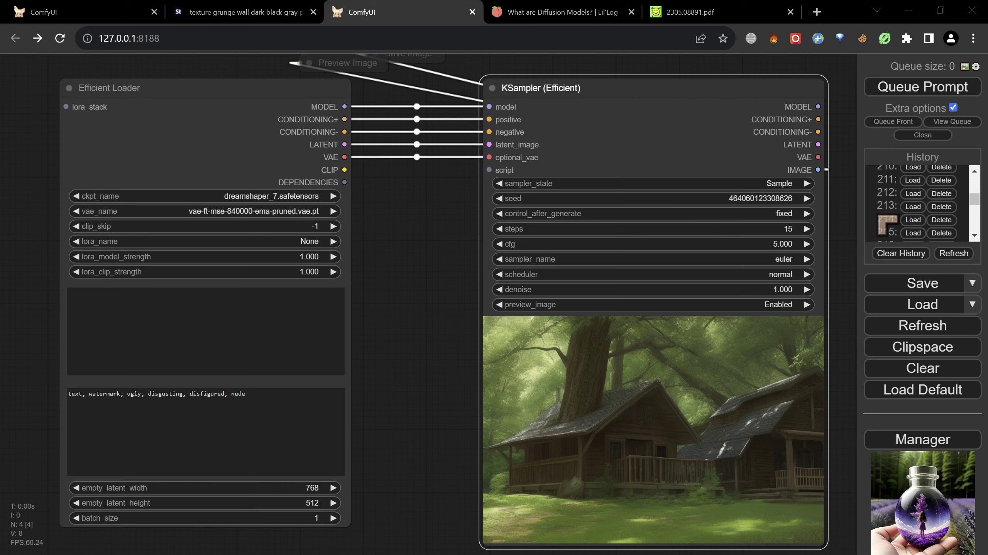
Load history entries 214 and 213 alternately to compare the 30-step and 15-step cabin images
left_click(912, 219)
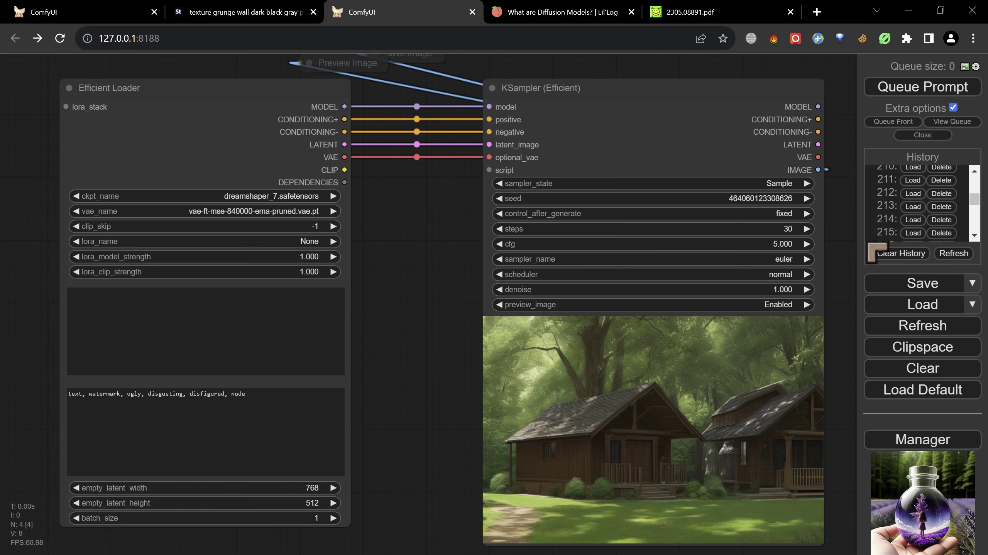
left_click(913, 205)
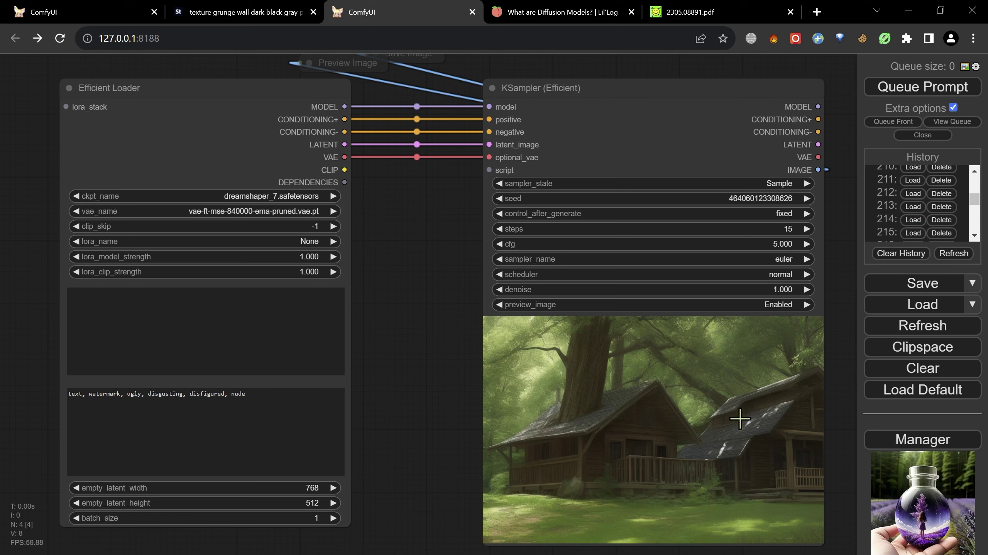
left_click(912, 219)
left_click(912, 214)
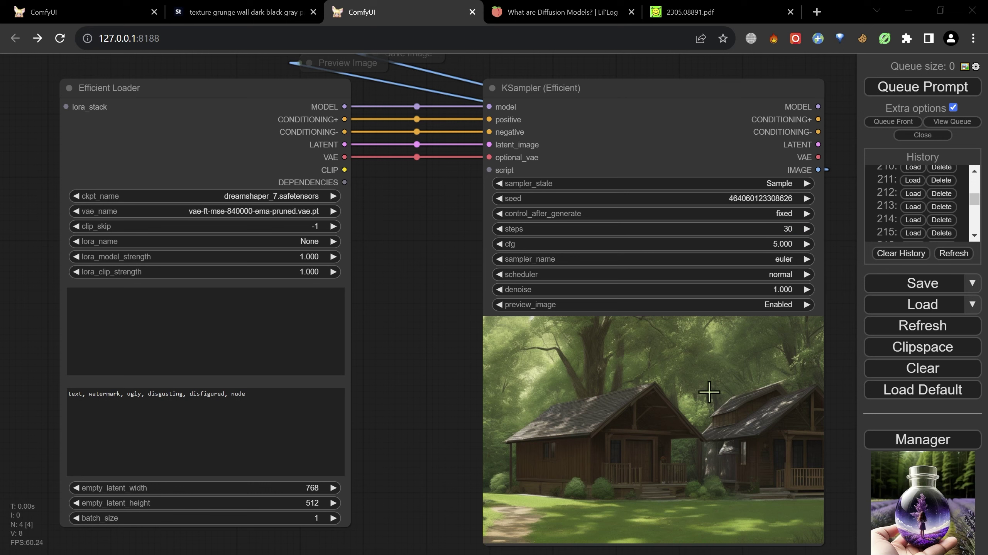
Switch repeatedly between history entries 214 and 215 to compare the results of the two seeds, finishing on entry 214
left_click(913, 220)
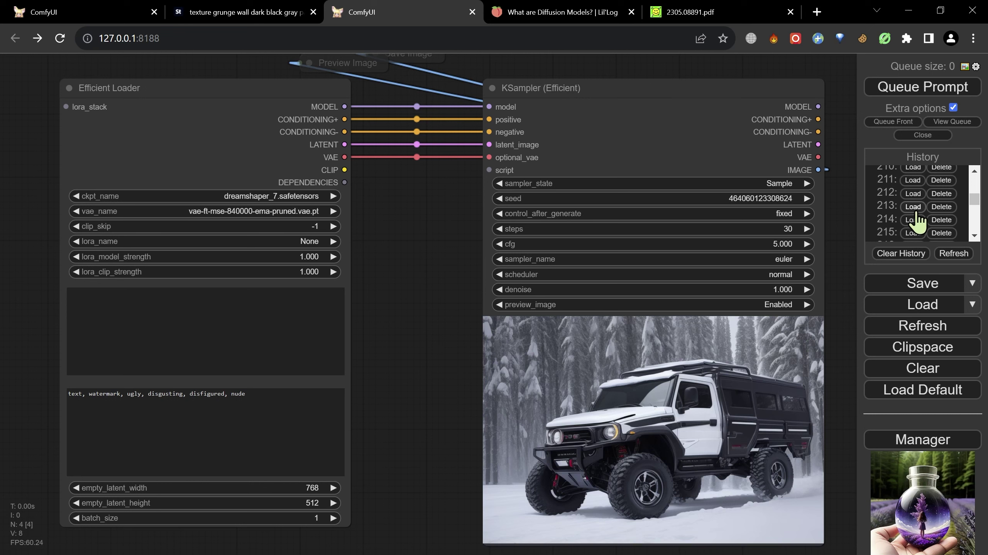
left_click(913, 218)
left_click(913, 222)
left_click(913, 219)
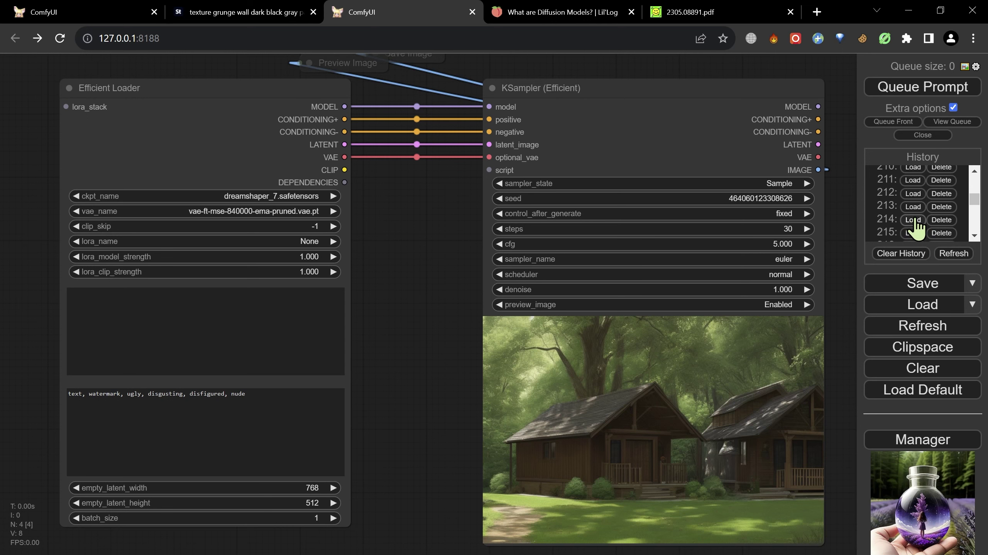
left_click(913, 232)
left_click(913, 220)
left_click(913, 232)
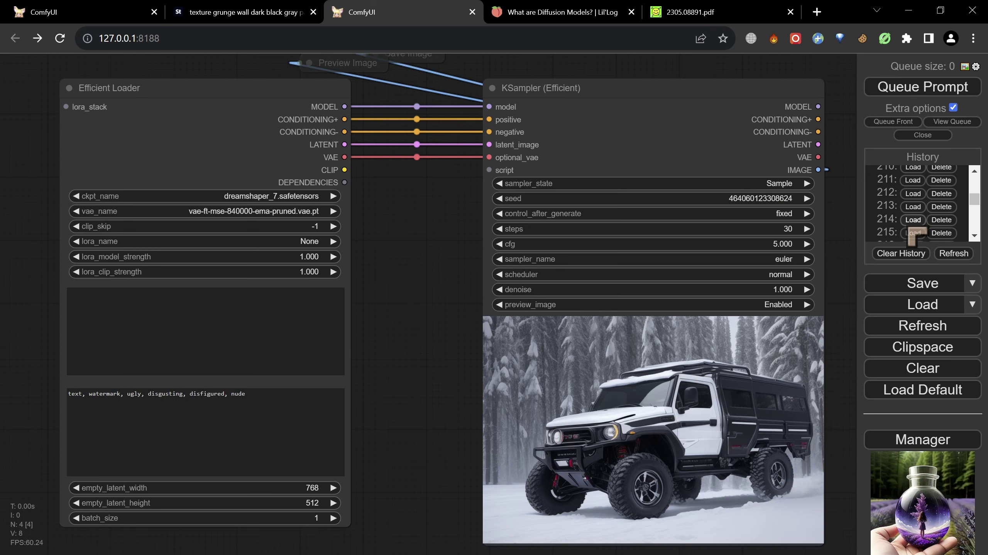
left_click(912, 207)
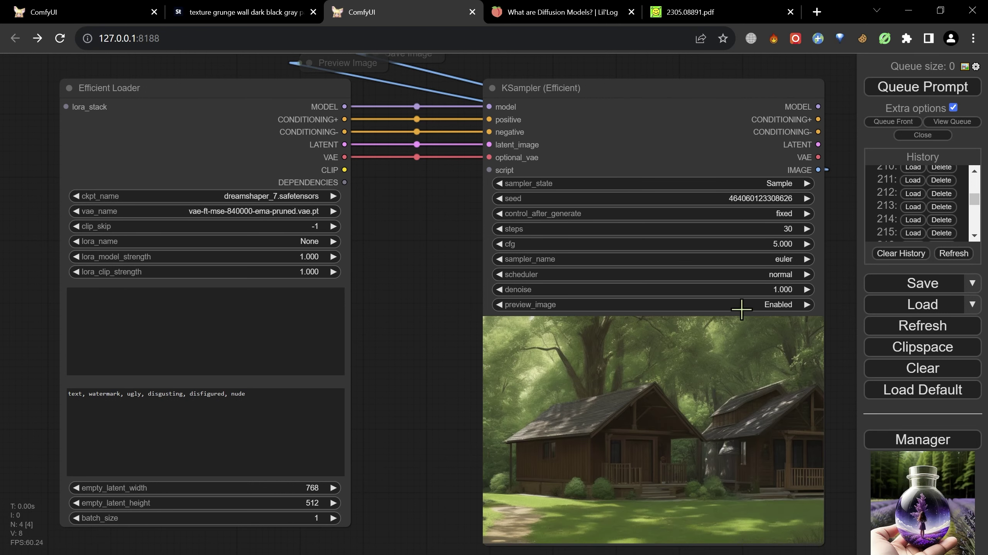
Load history entry 214 and examine its negative prompt alongside the generated off-road truck image
left_click(912, 219)
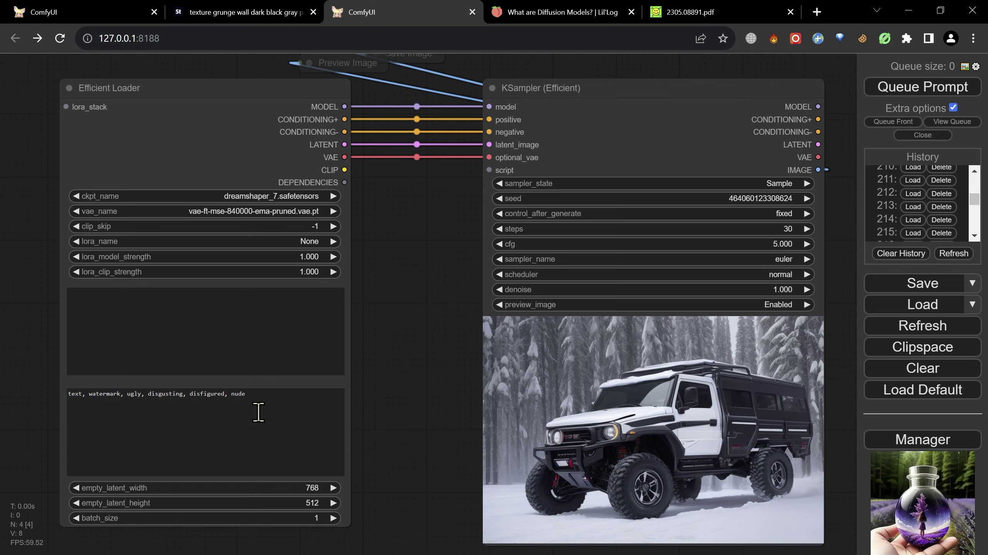
left_click_drag(254, 402, 63, 392)
left_click(157, 403)
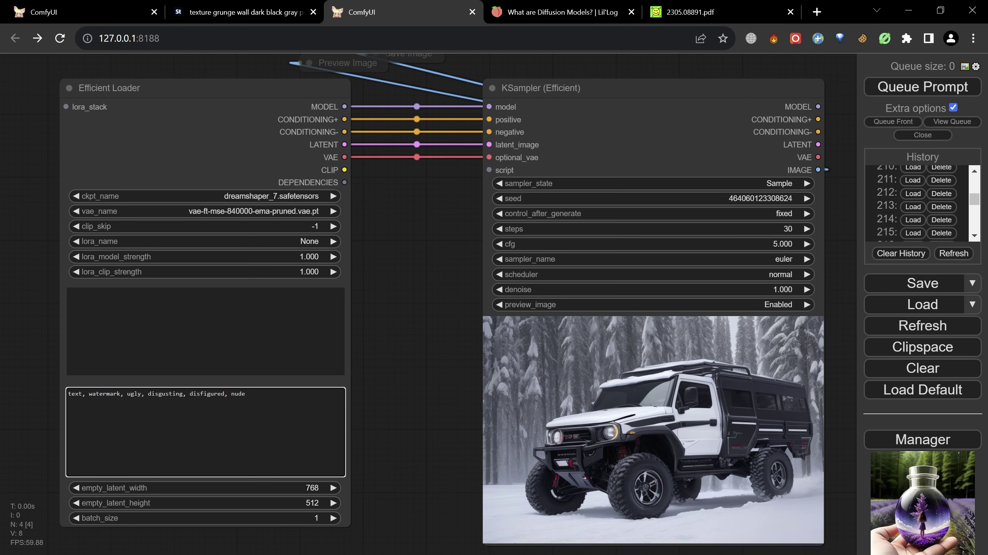
left_click(32, 522)
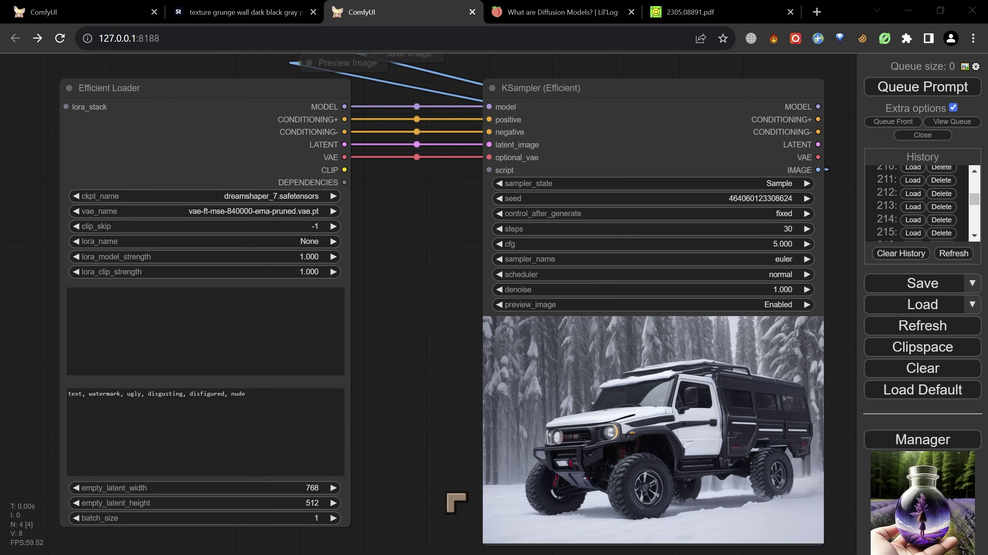
left_click_drag(447, 466, 408, 446)
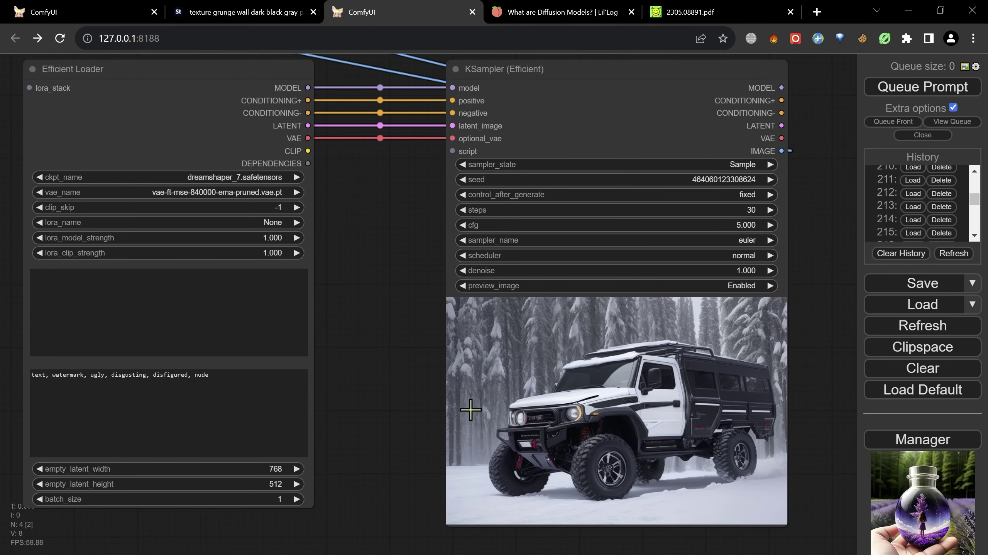
left_click_drag(398, 428, 393, 415)
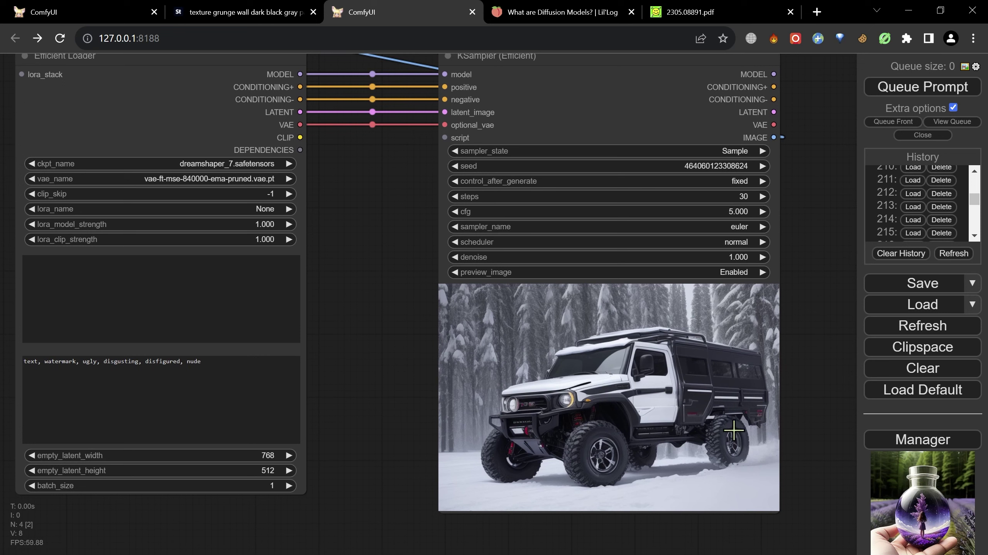
Load history entries 215, 216 and 218 in turn to compare how their sampler settings affect the image
left_click(912, 233)
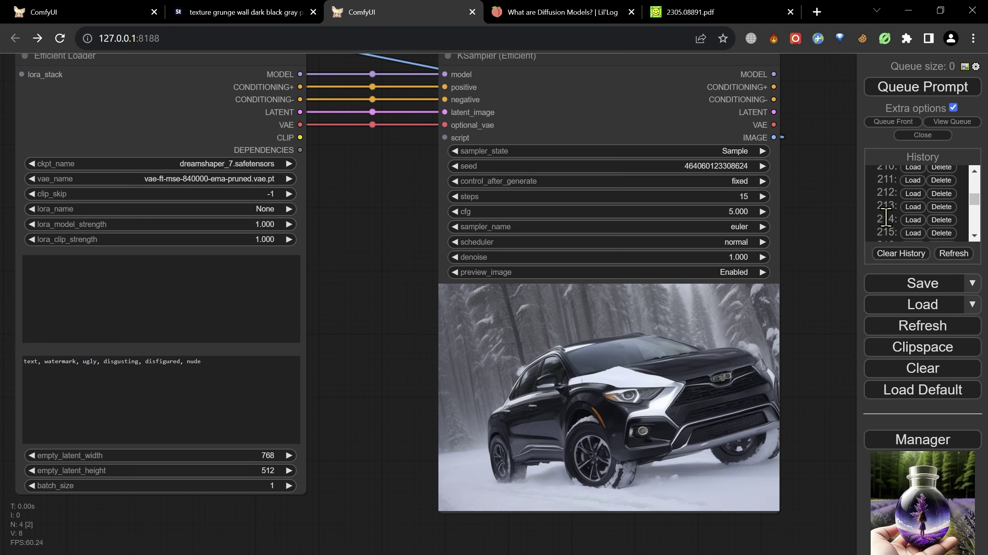
left_click(974, 236)
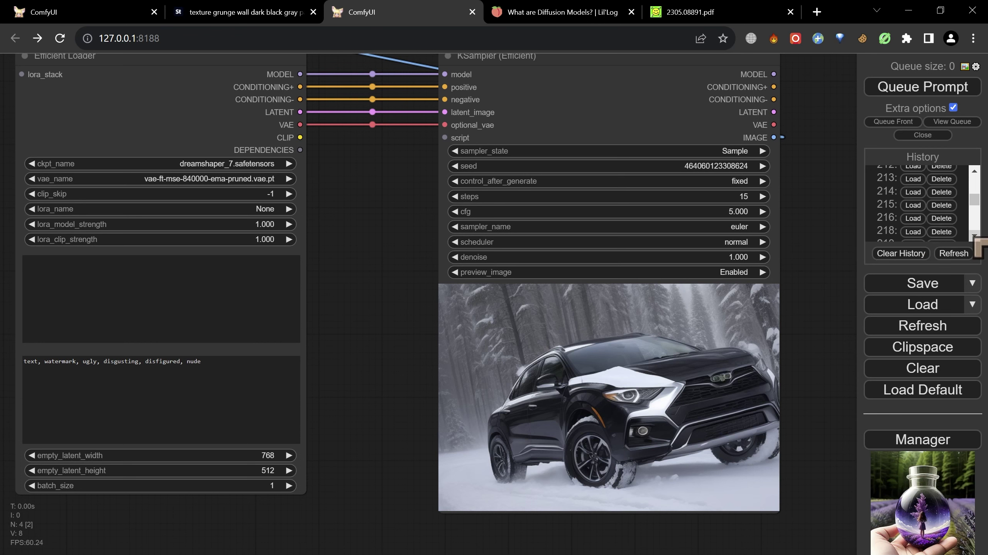
left_click(912, 220)
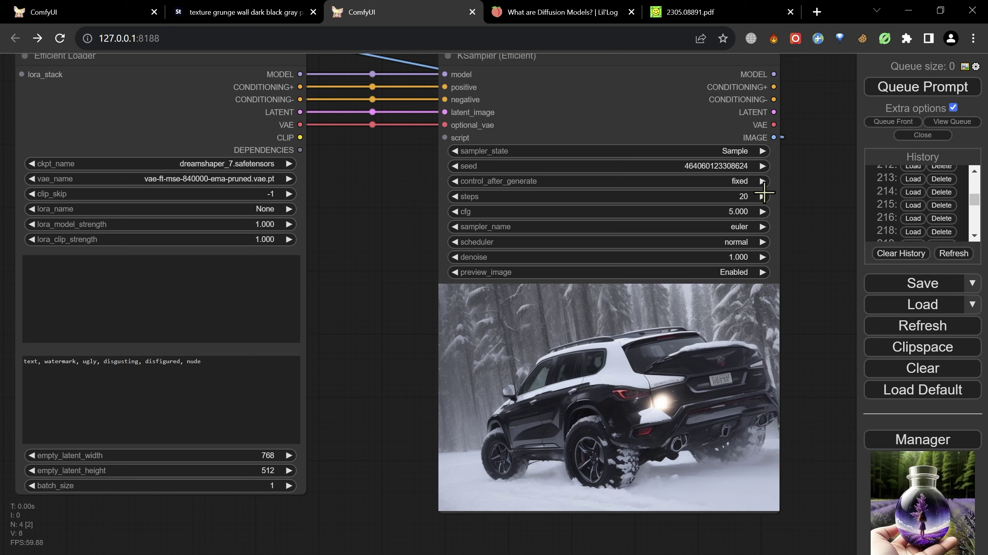
left_click(913, 232)
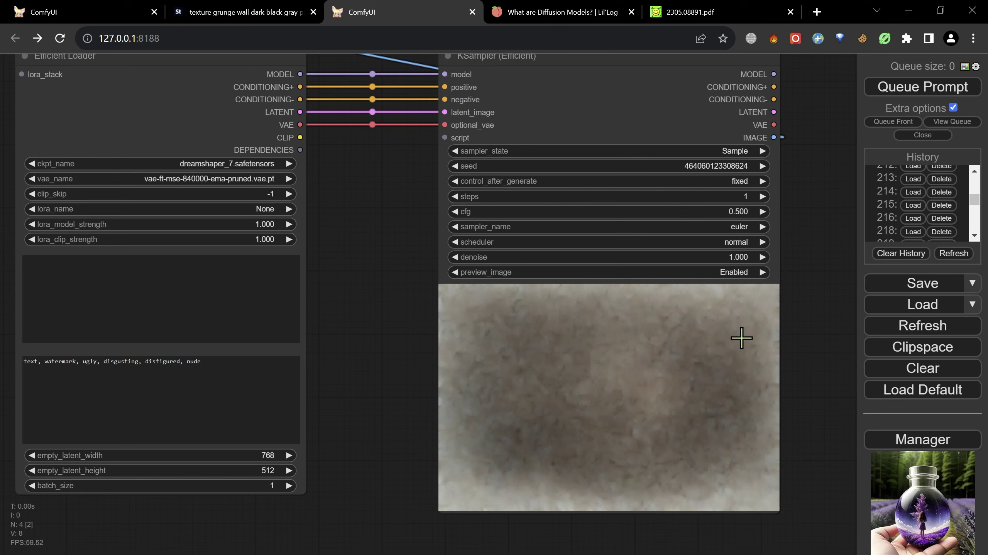
Switch repeatedly between history entries 218 and 219 to compare the empty-prompt image with the "yellow, blue" one, finishing on entry 219
scroll(962, 224, "down", 1)
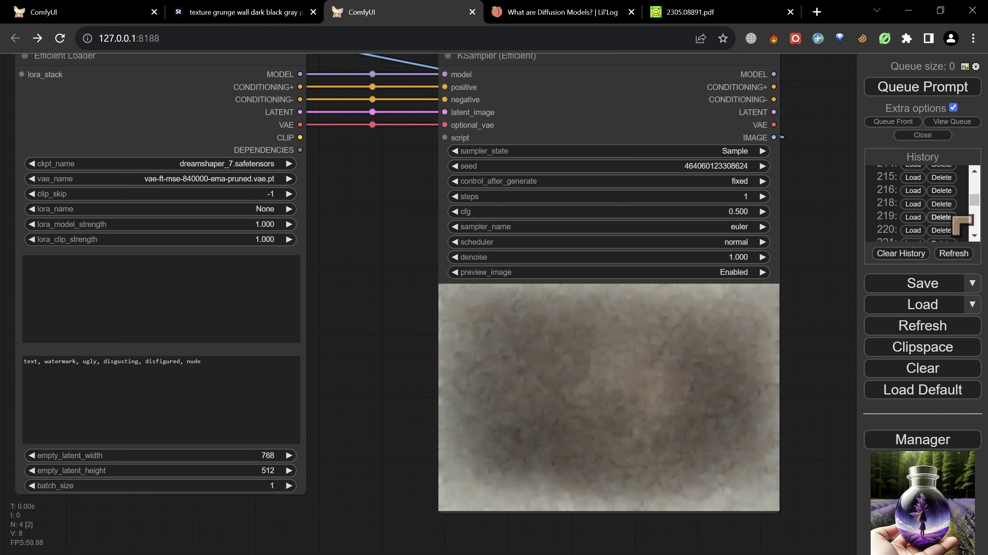
left_click(911, 216)
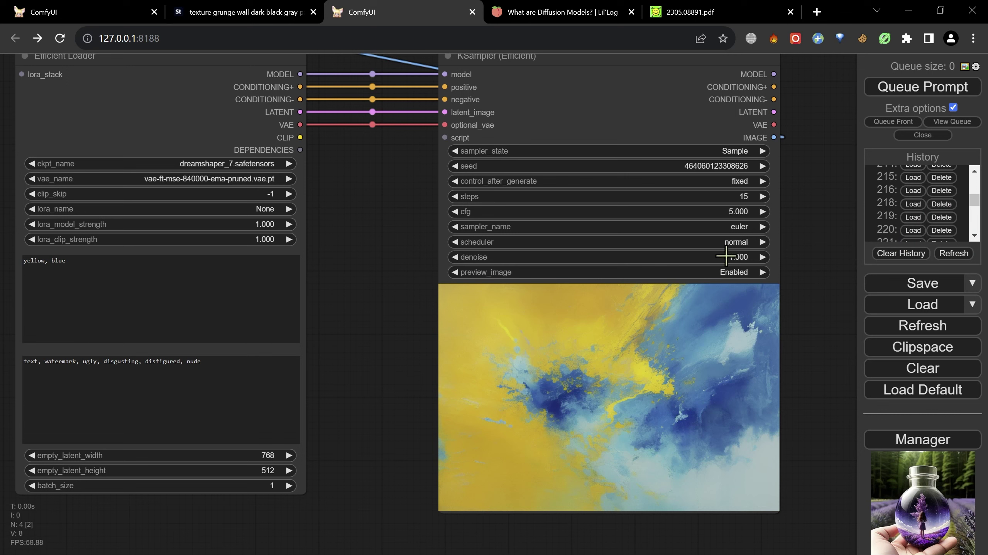
left_click(906, 208)
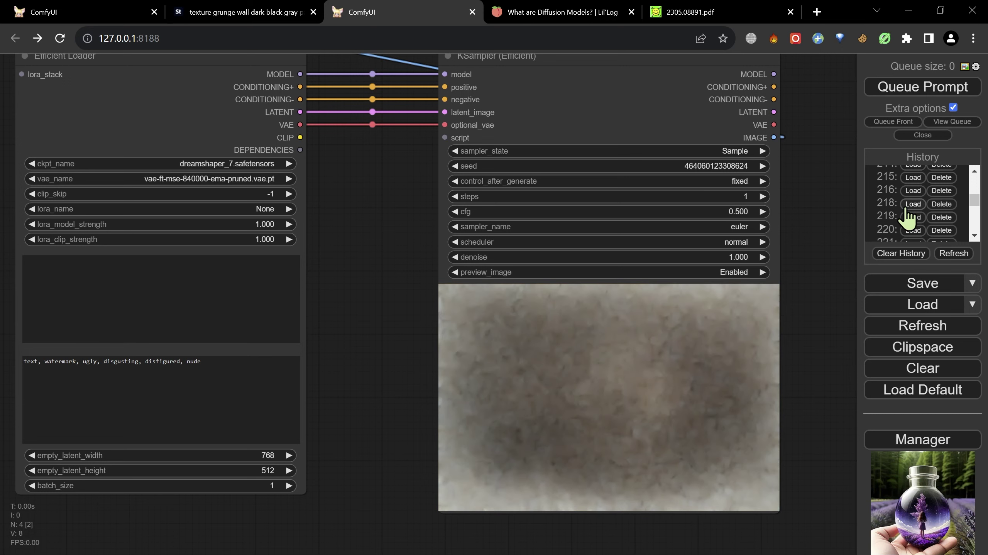
left_click(910, 215)
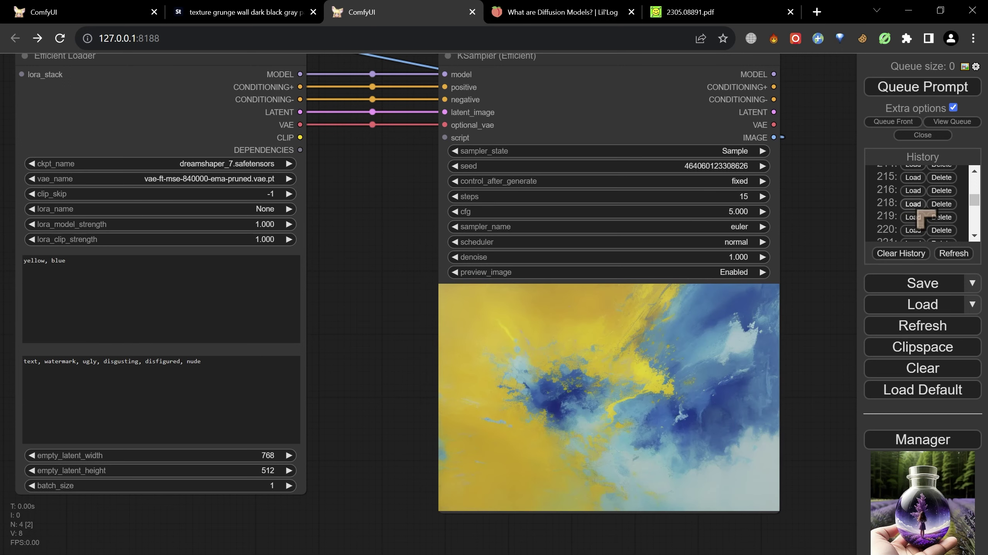
left_click(914, 207)
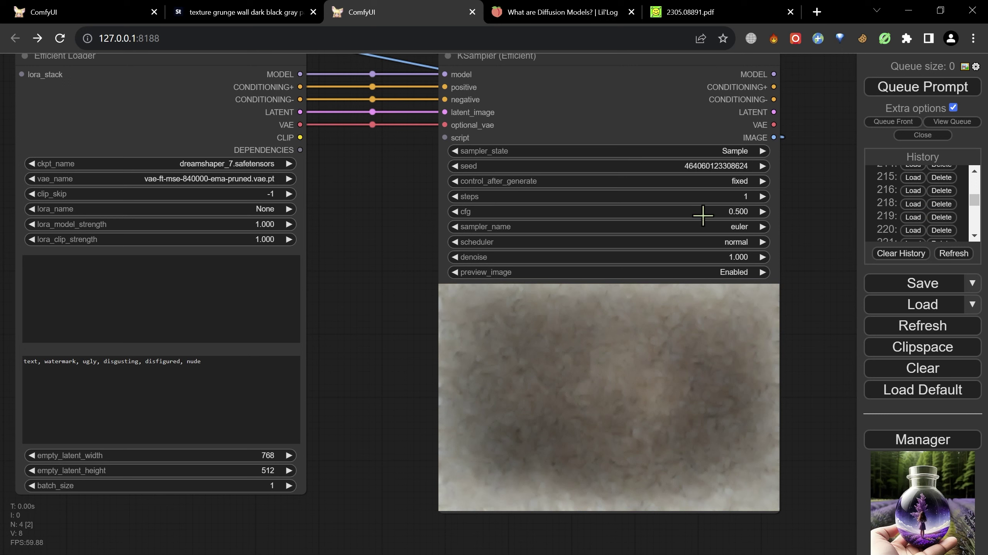
left_click(912, 219)
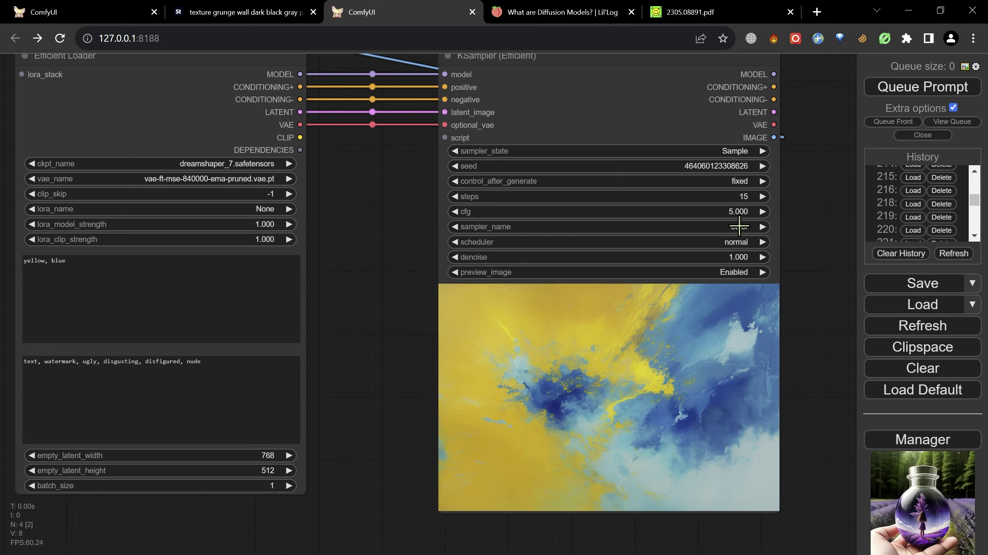
Load history entries 220 and 219 alternately to compare the colorful_v30 and dreamshaper_7 checkpoints on the "yellow, blue" prompt, finishing on entry 220
left_click(913, 231)
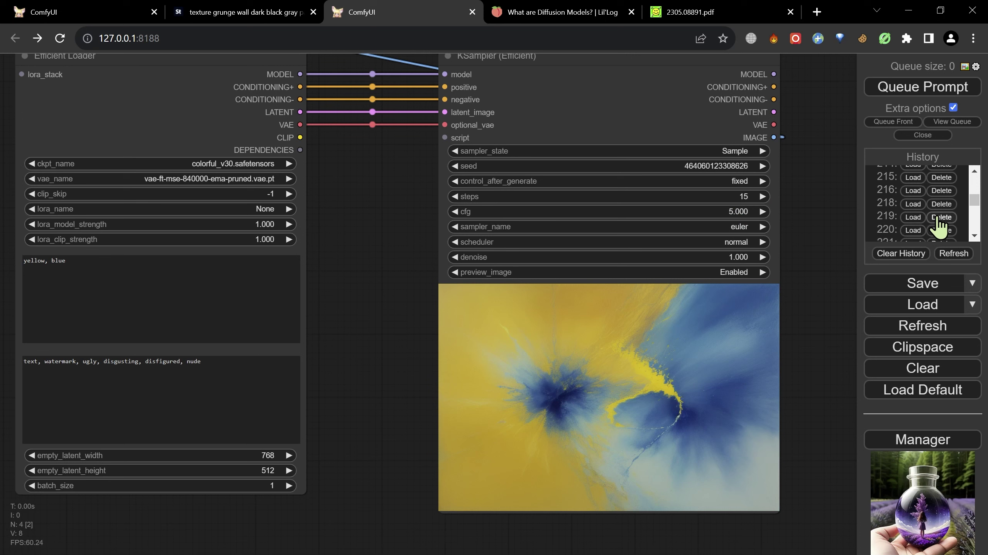
left_click(916, 219)
left_click(911, 231)
left_click(910, 216)
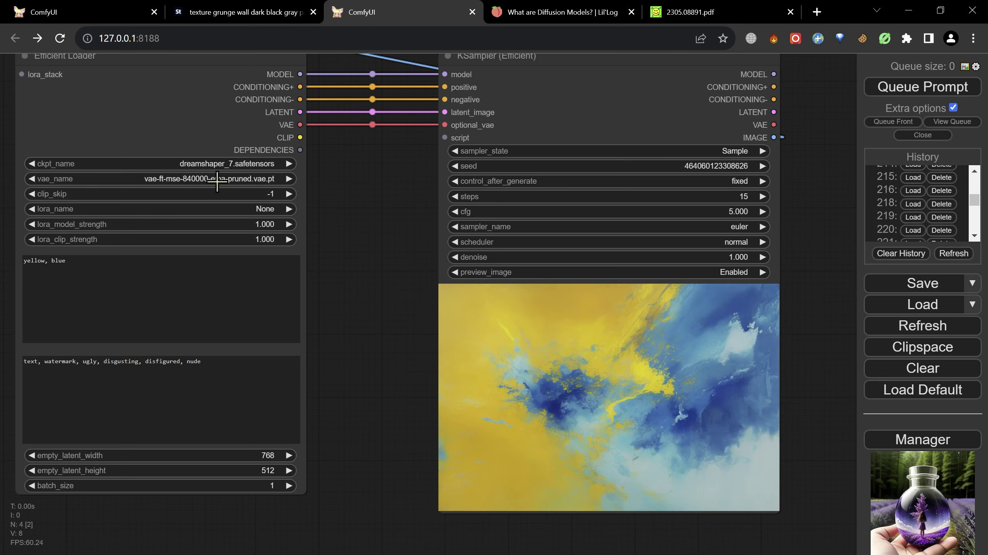
left_click(911, 231)
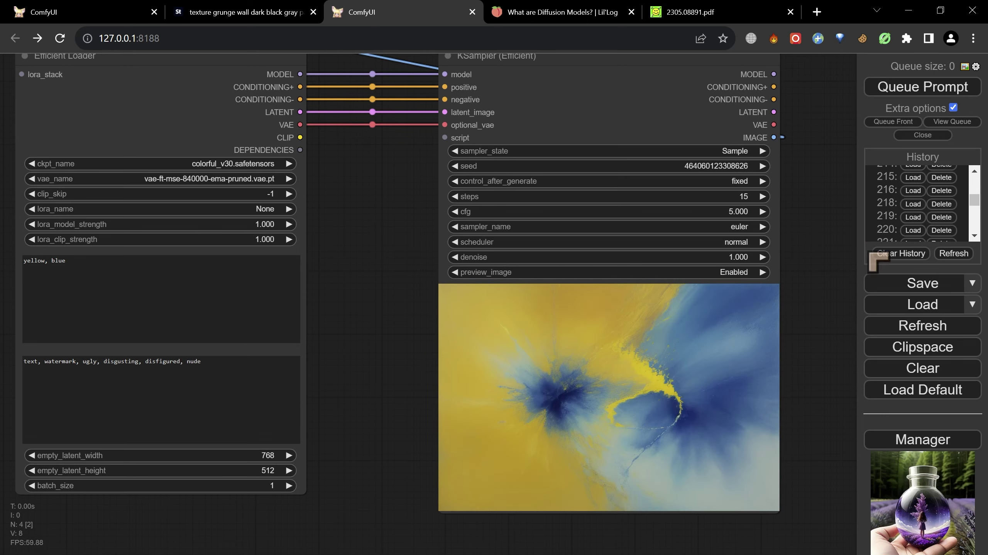
left_click(914, 231)
left_click(914, 234)
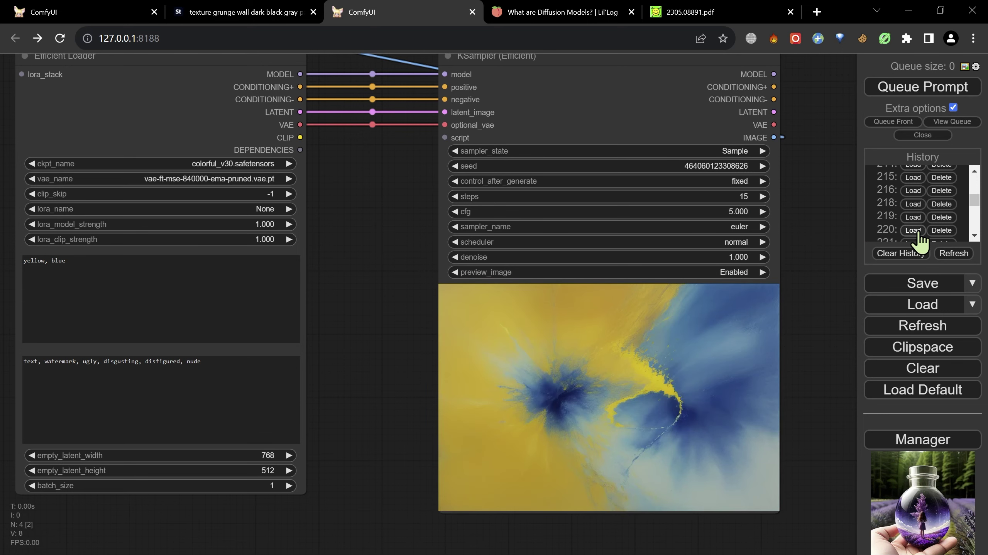
left_click(918, 232)
left_click(913, 216)
left_click(913, 231)
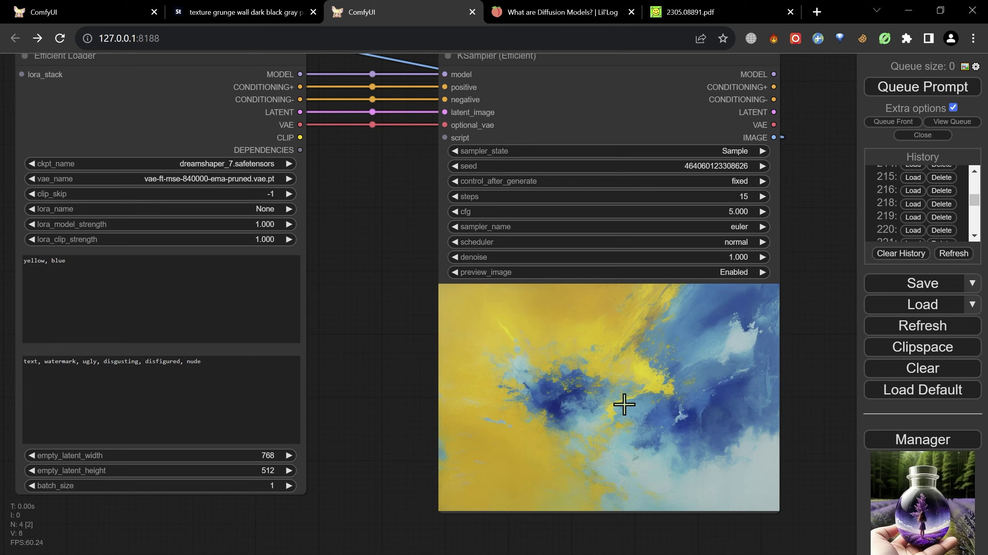
left_click(918, 233)
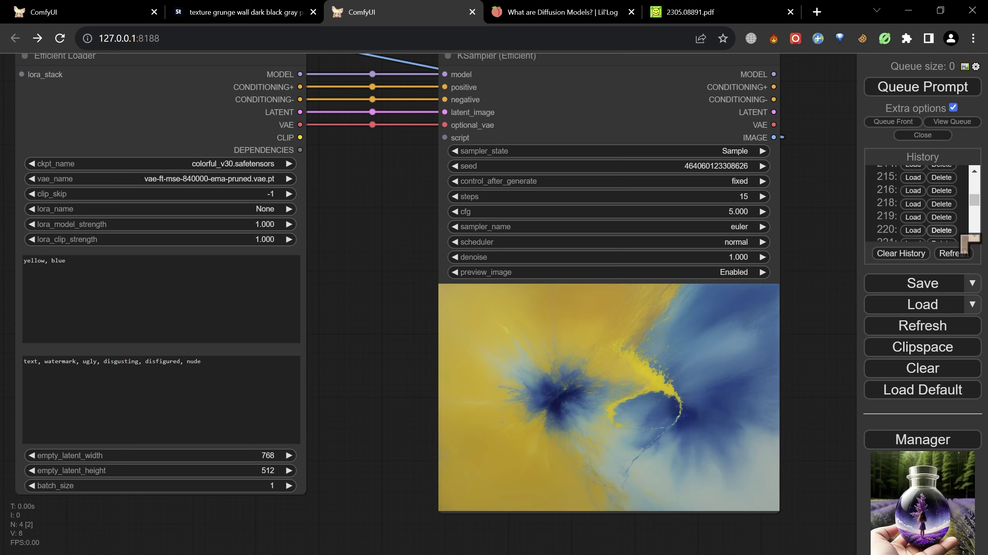
Load the dreamshaper_7 "yellow, blue" result and the "yellow, blue, beautiful" result from the history to compare the added prompt word
scroll(932, 229, "down", 1)
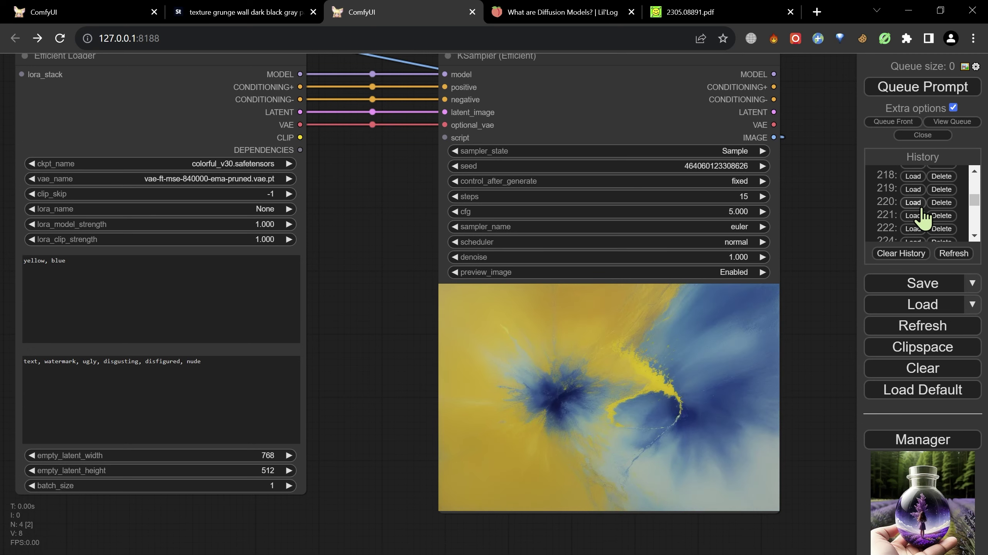
left_click(912, 230)
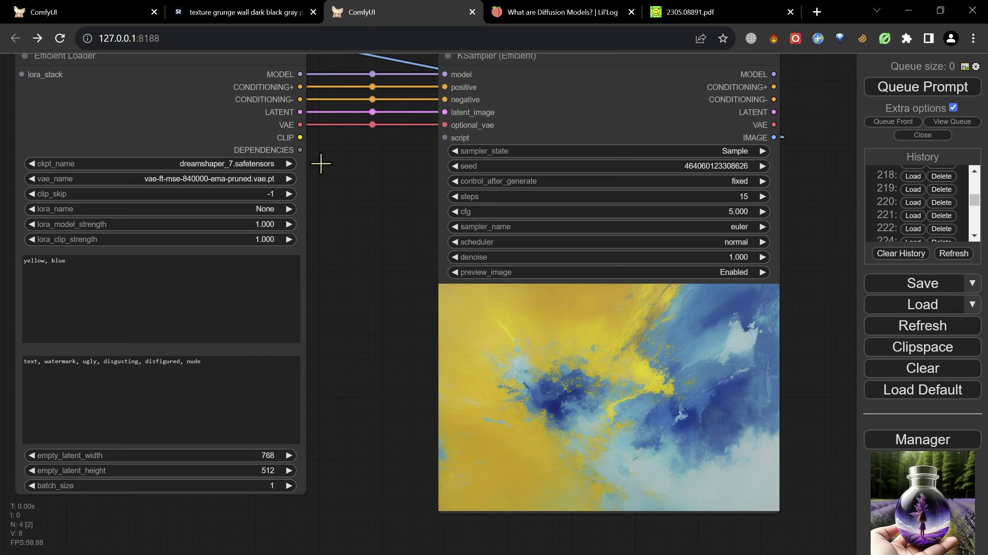
left_click(913, 229)
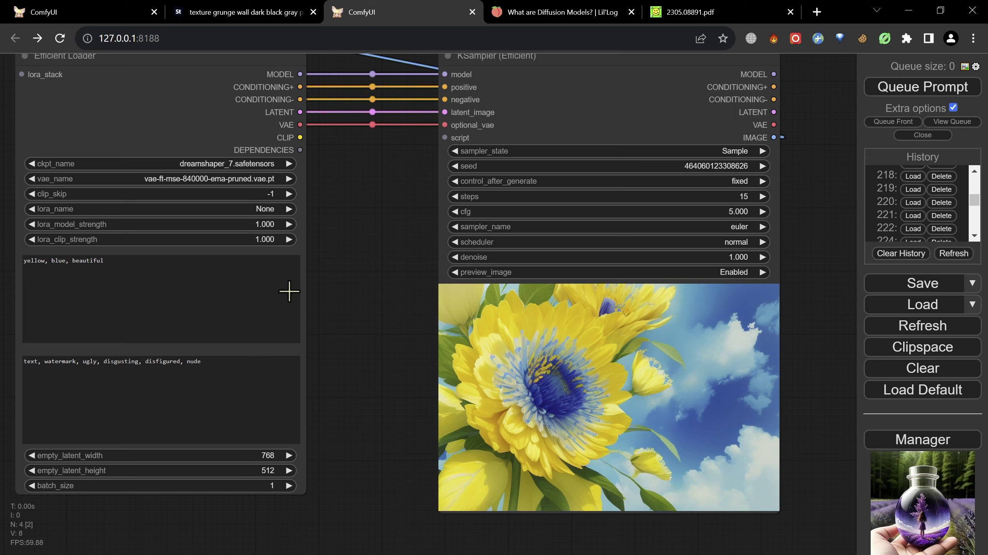
left_click(111, 280)
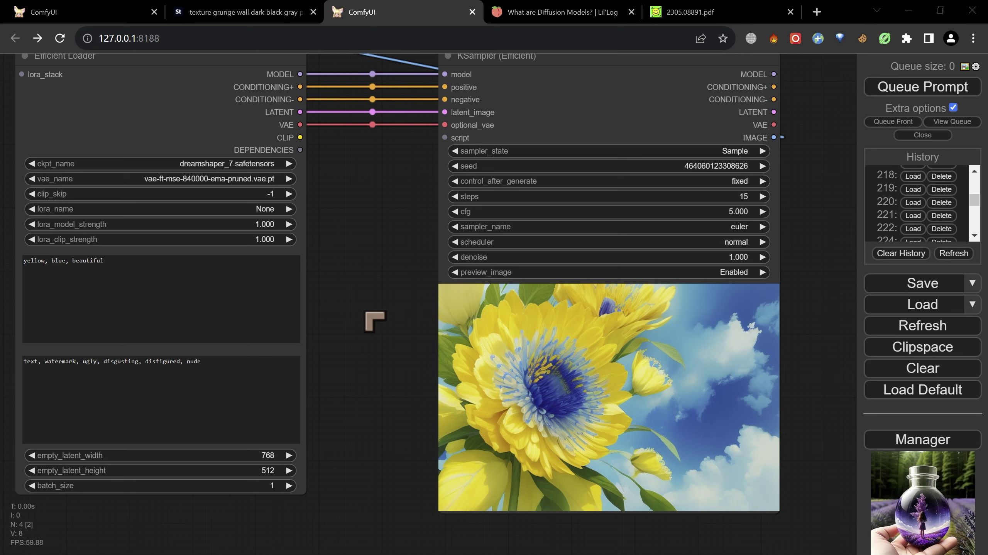
right_click(344, 281)
left_click(404, 283)
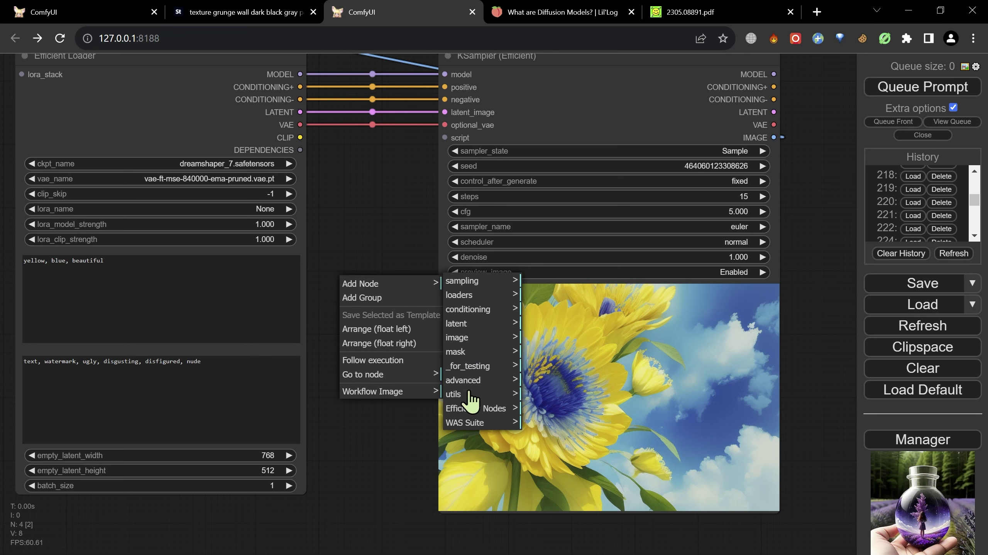
left_click(471, 408)
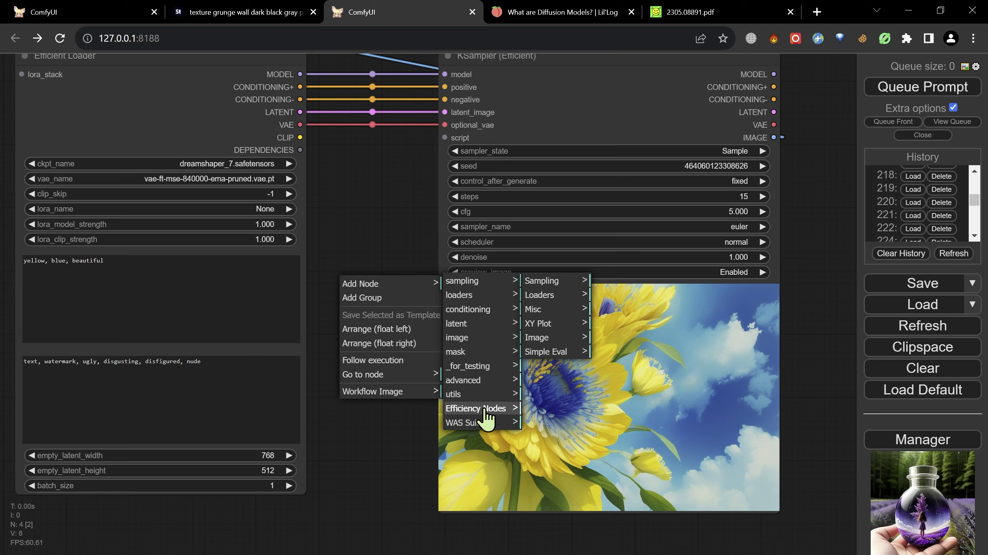
left_click(393, 393)
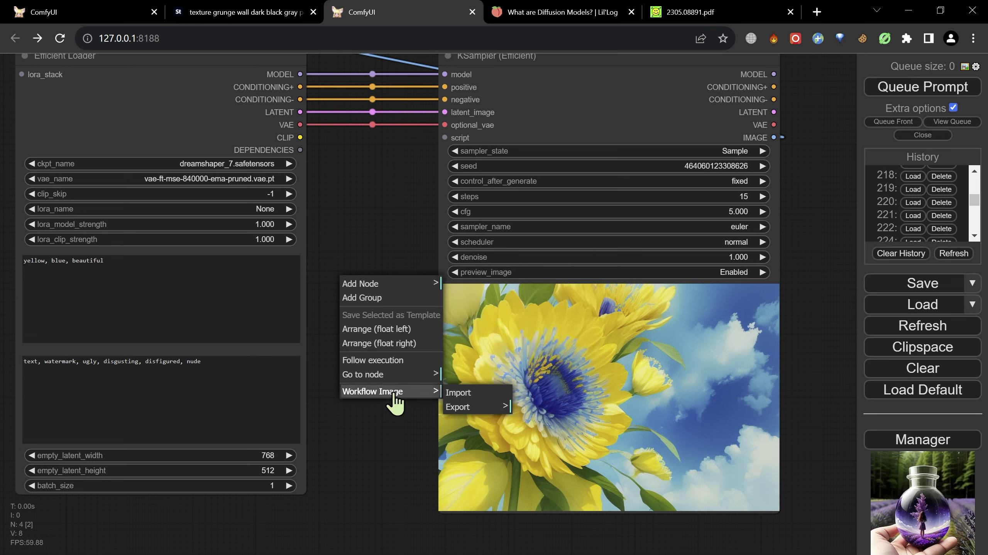
left_click(479, 411)
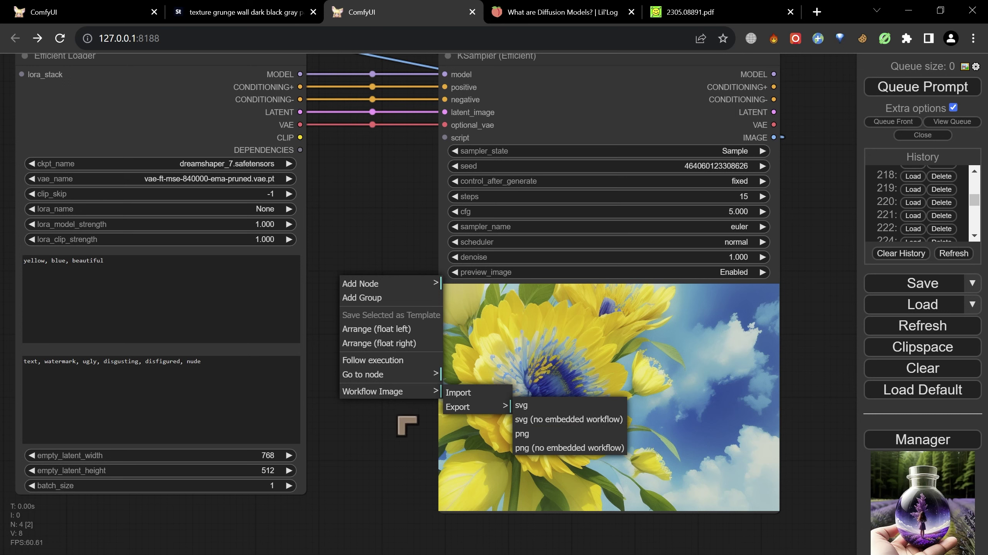
left_click(392, 428)
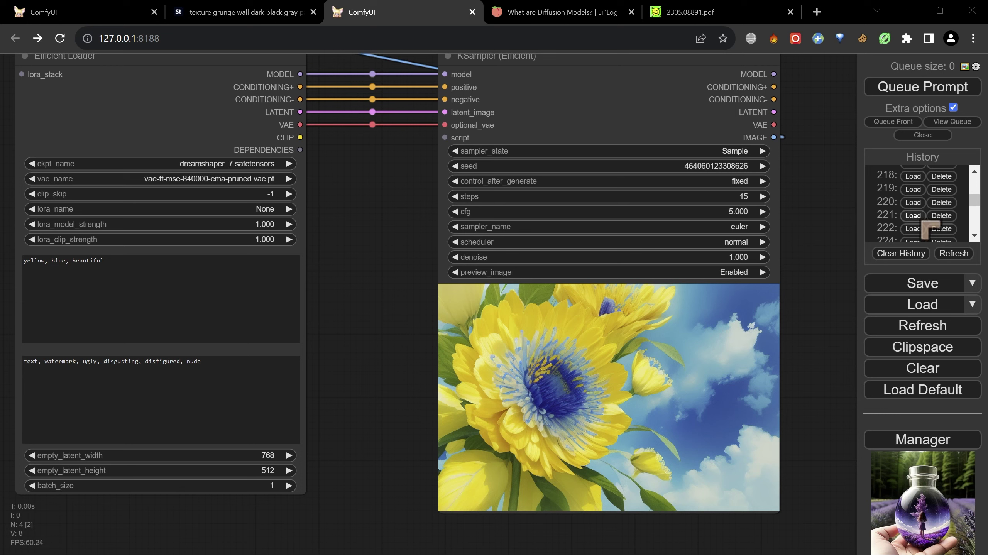
Load the "lighthouse" result from history entry 245 and examine its positive prompt, sampler settings and preview up close
scroll(975, 239, "down", 7)
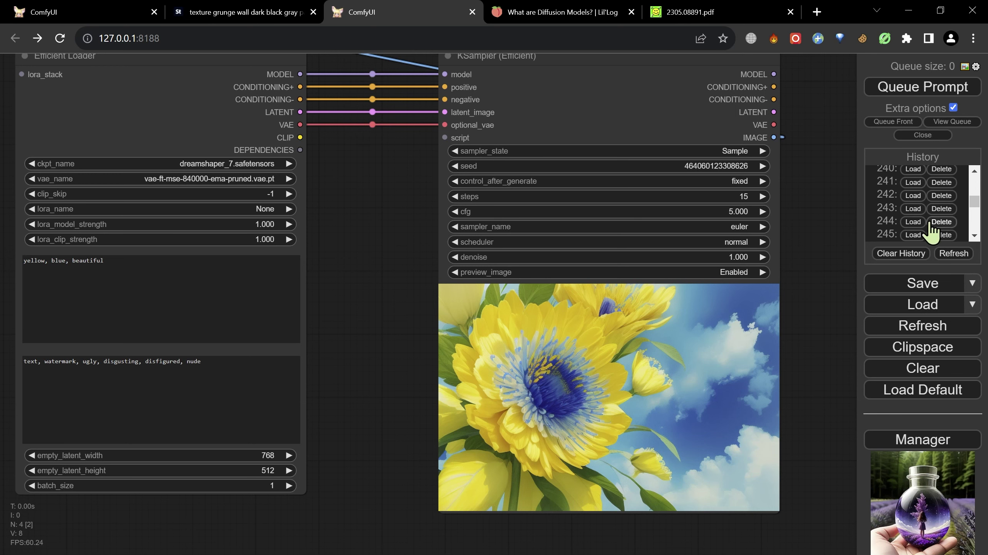
left_click(912, 239)
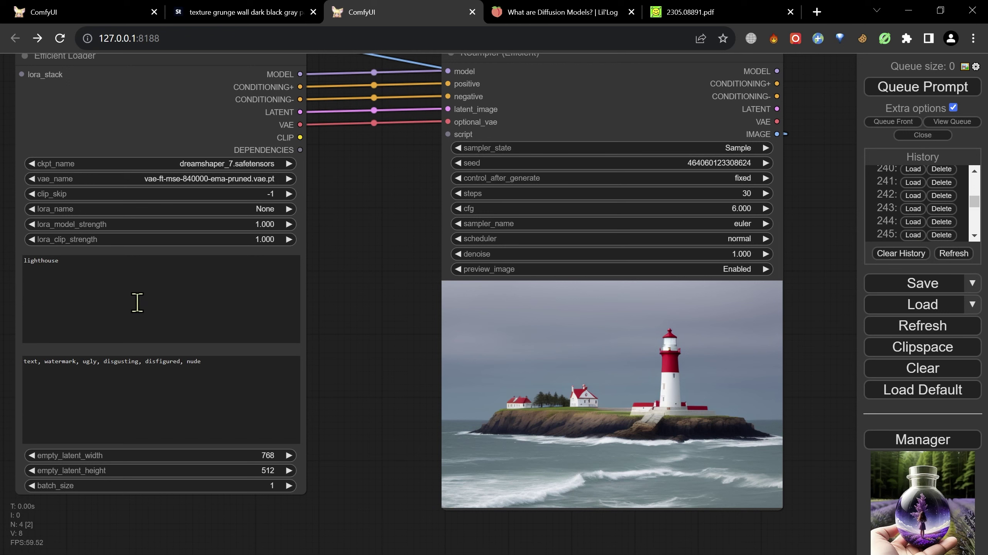
left_click_drag(106, 279, 18, 265)
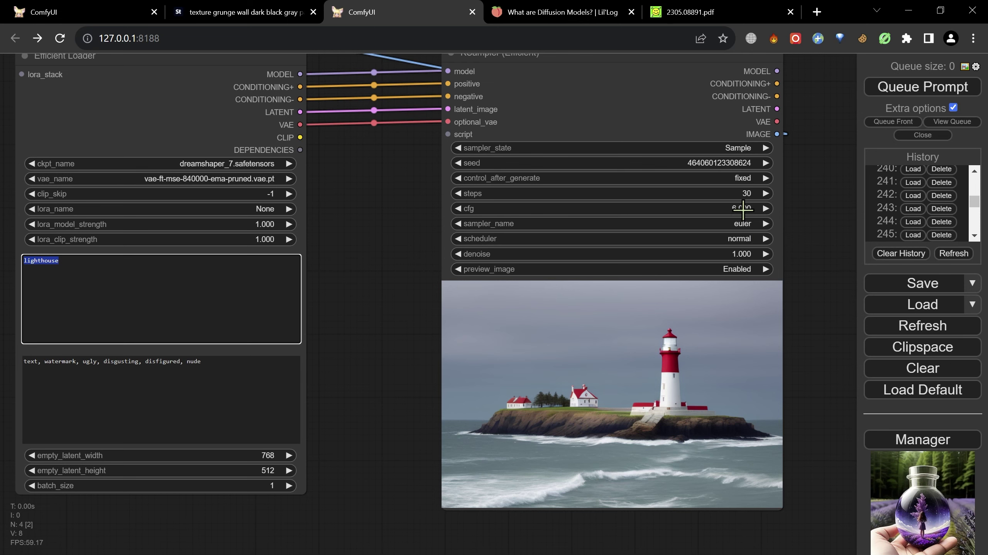
scroll(801, 407, "up", 3)
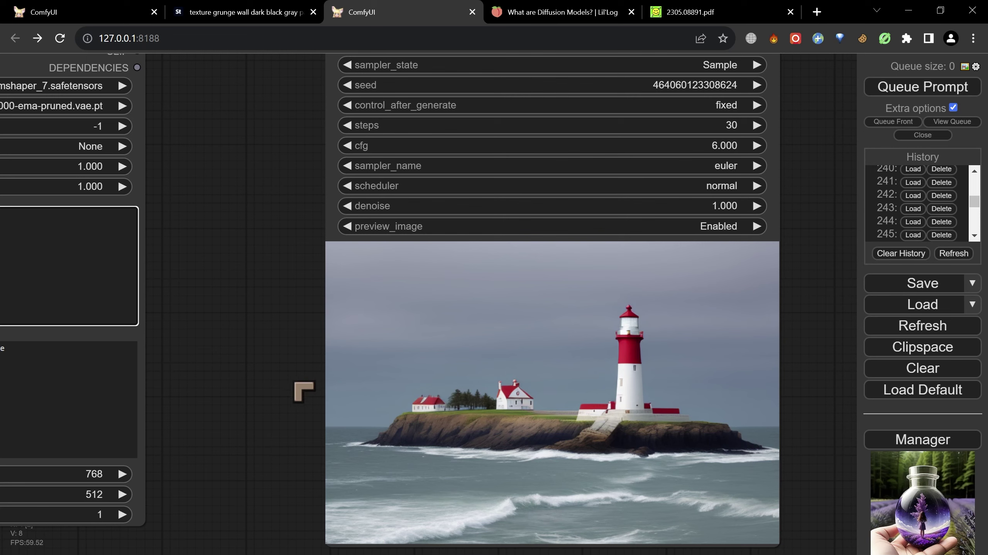
left_click_drag(284, 389, 439, 388)
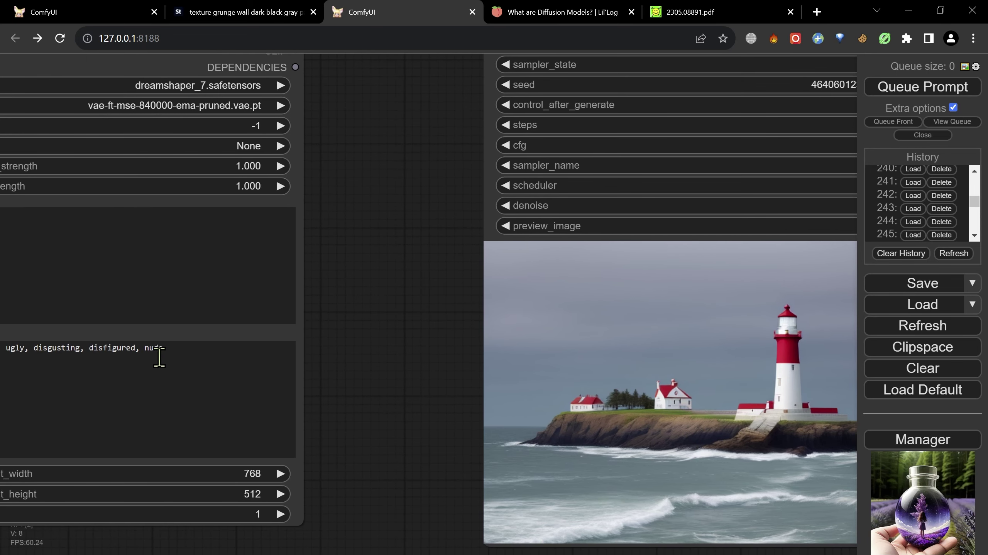
Examine the "lighthouse" positive prompt, the sampler settings and the generated lighthouse preview up close
scroll(366, 375, "down", 3)
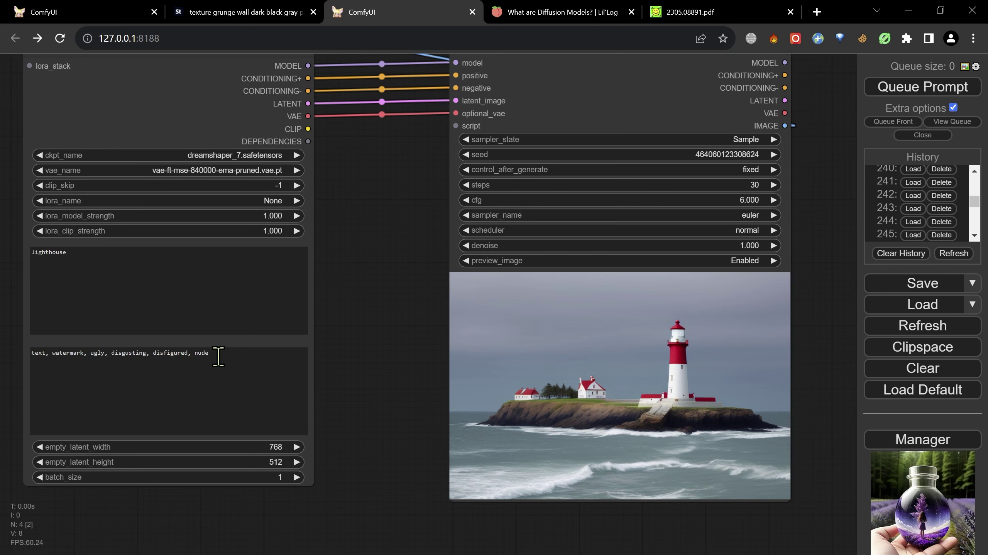
left_click(101, 259)
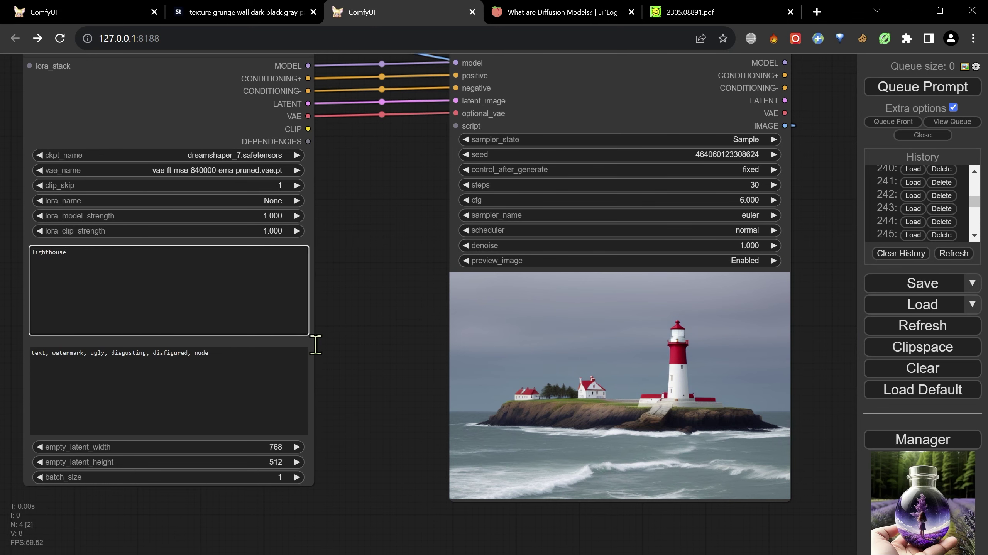
scroll(342, 350, "up", 3)
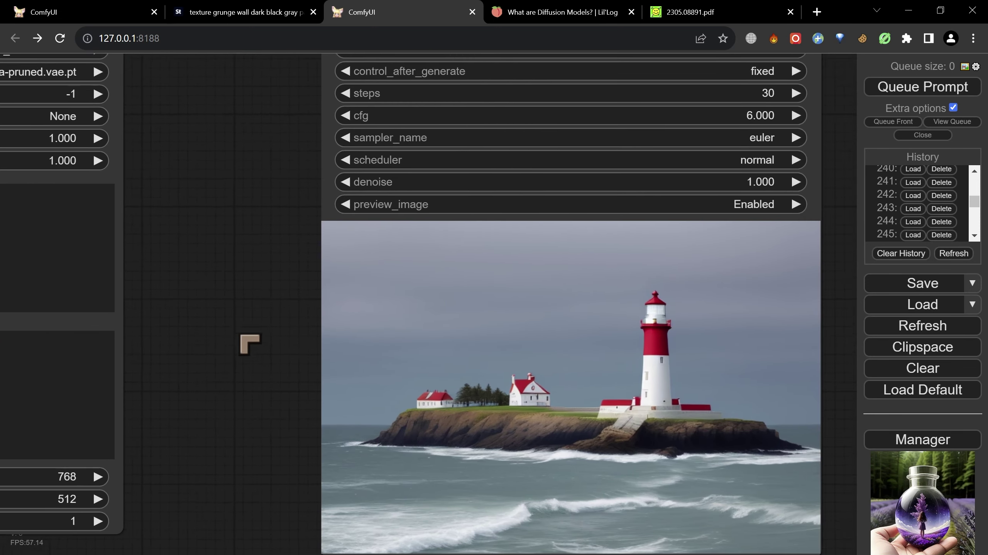
left_click_drag(249, 343, 210, 311)
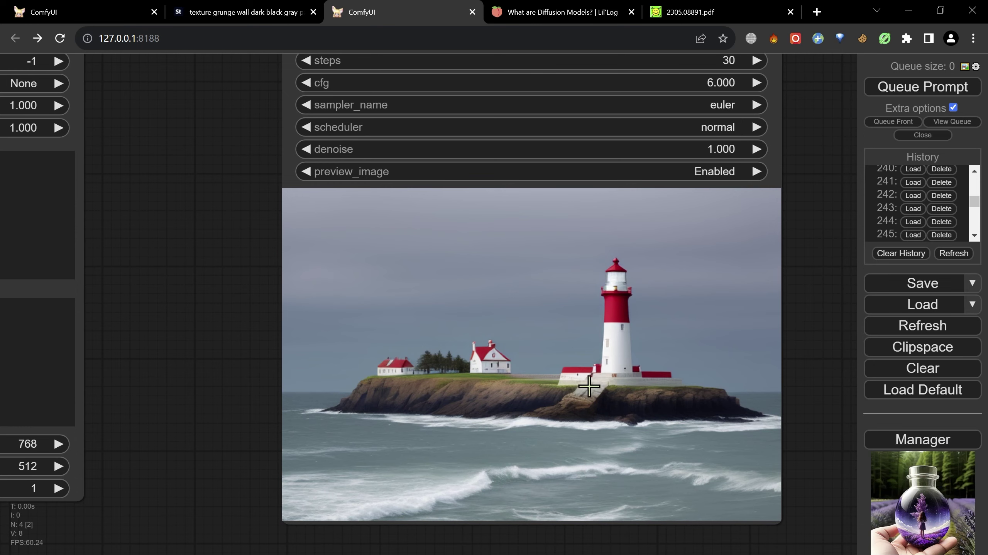
scroll(589, 393, "down", 2)
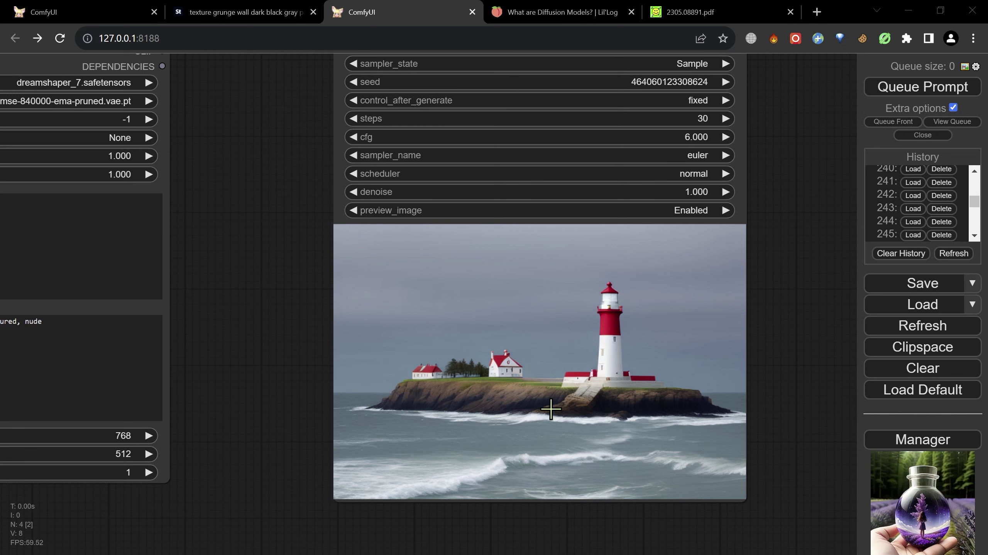
scroll(674, 419, "up", 2)
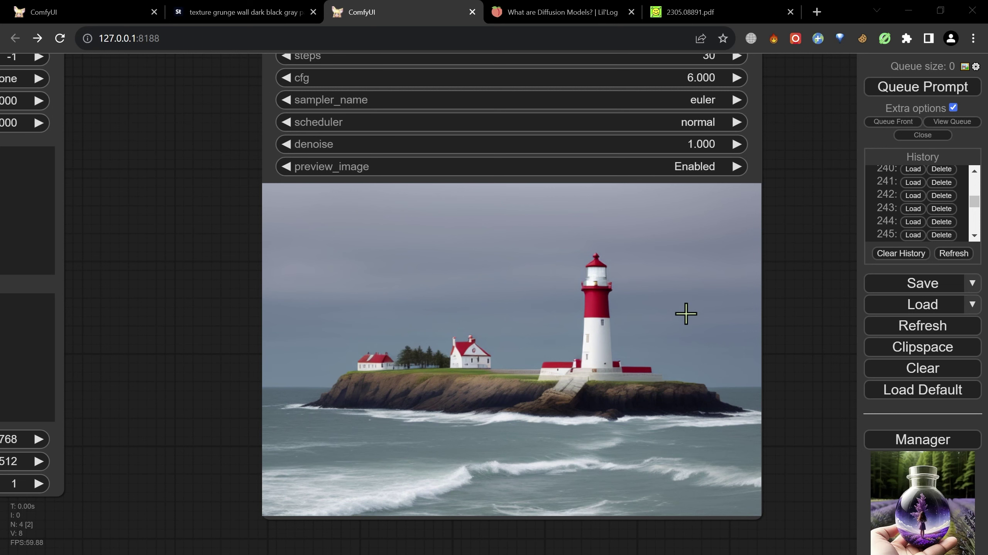
Load history entries 247 and 245 alternately to compare the endlessreality_v2 and dreamshaper_7 checkpoints on the "lighthouse" prompt, finishing on entry 247
scroll(973, 227, "down", 1)
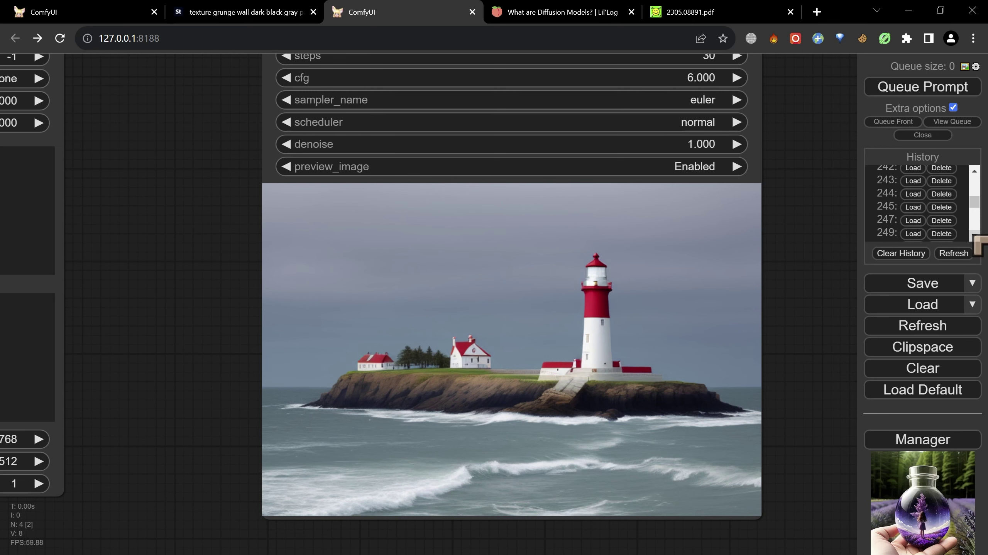
left_click(913, 220)
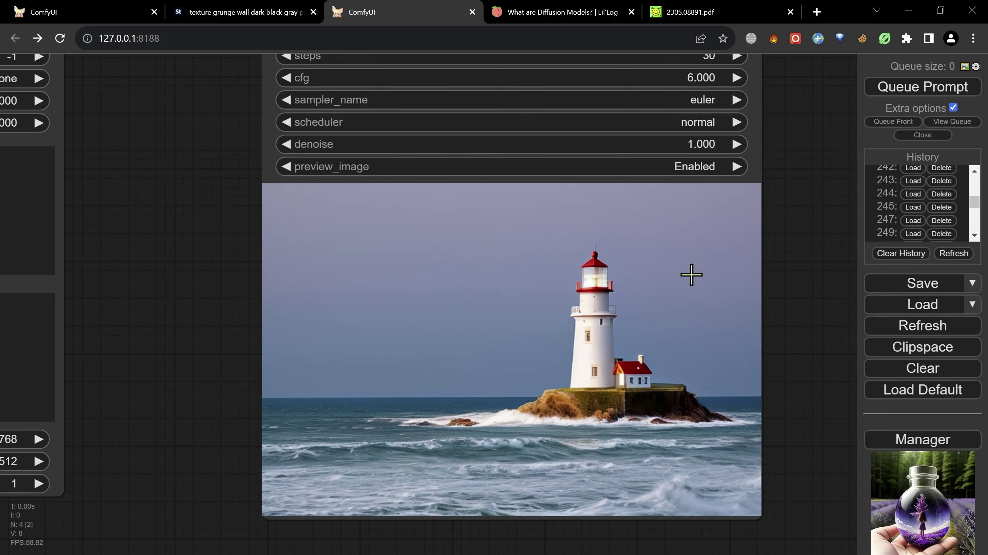
scroll(793, 263, "down", 3)
left_click_drag(800, 264, 804, 322)
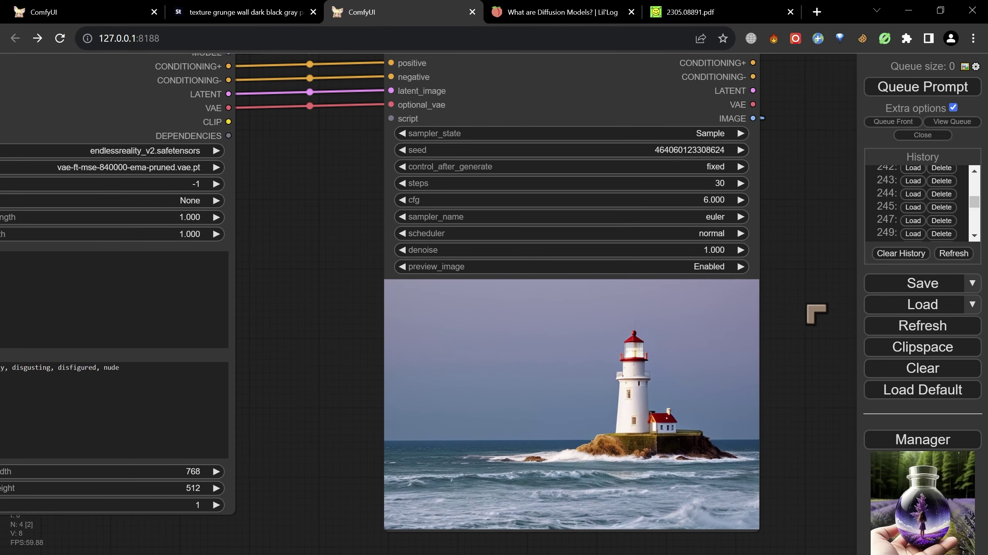
left_click(912, 207)
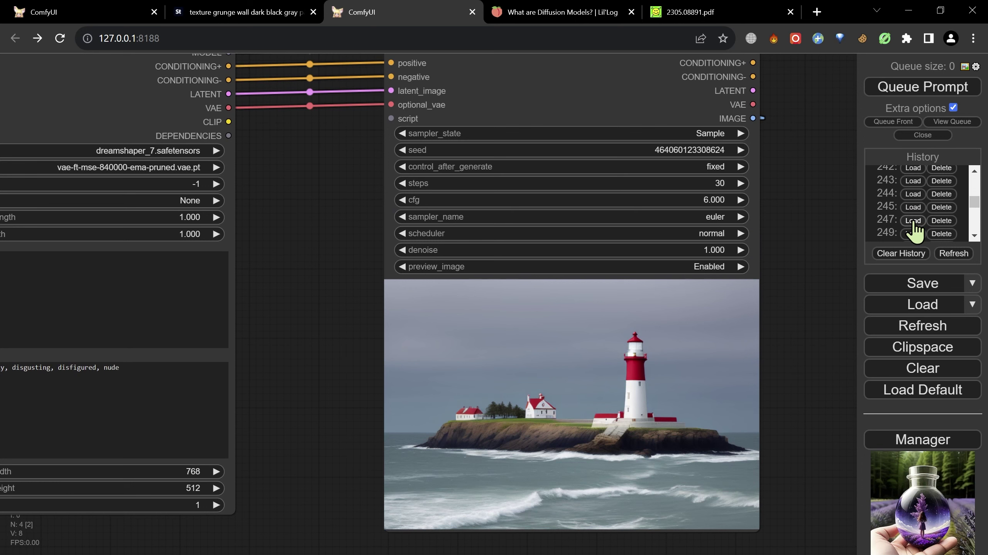
left_click(913, 221)
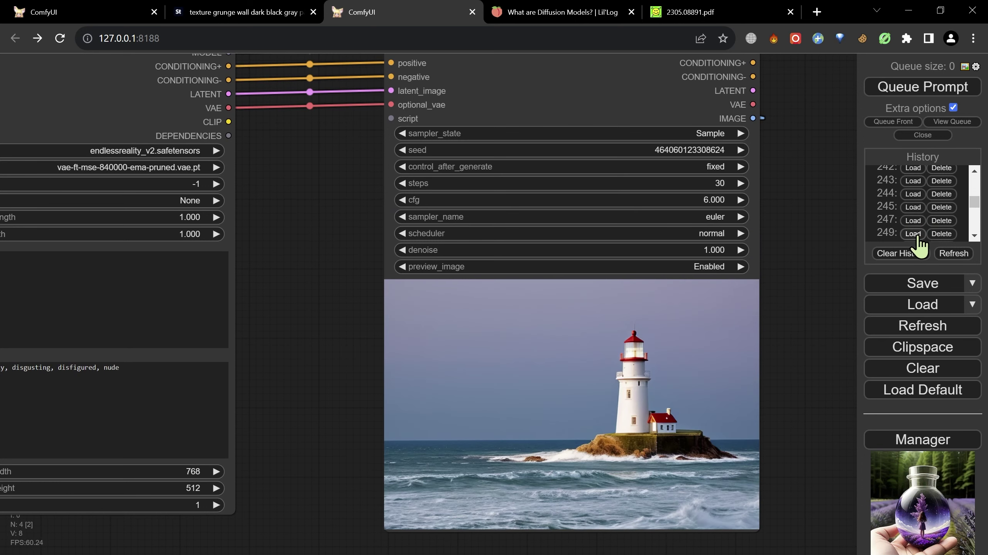
left_click(913, 210)
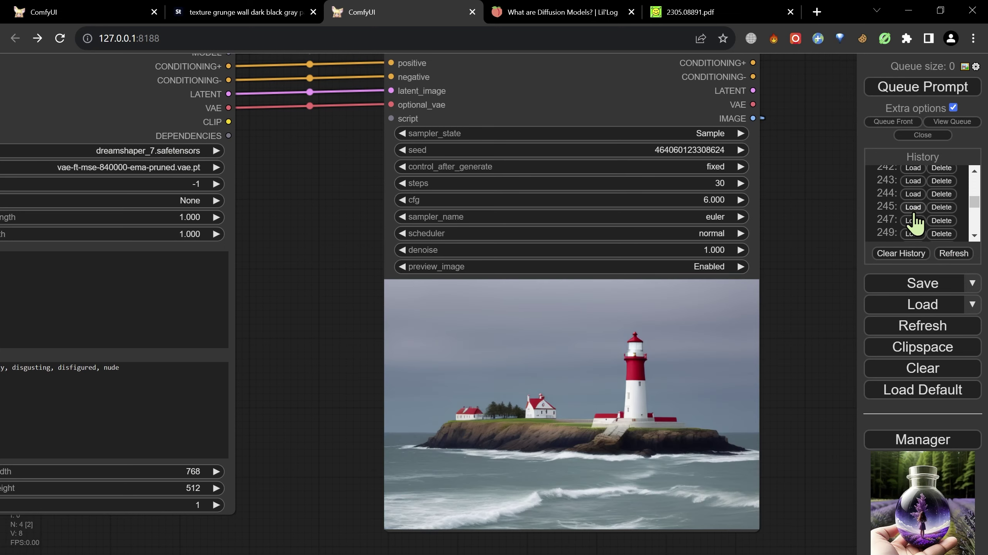
left_click(913, 221)
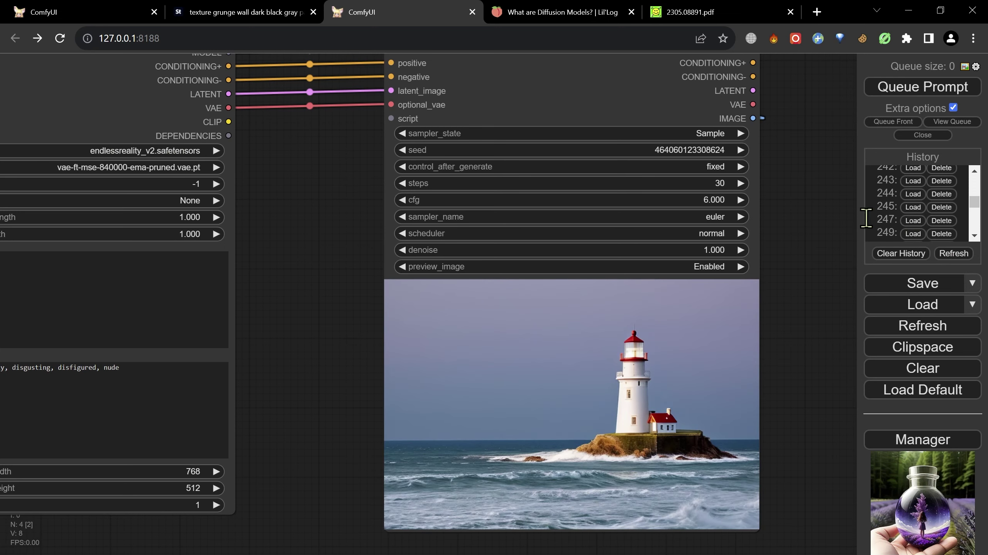
scroll(682, 377, "up", 1)
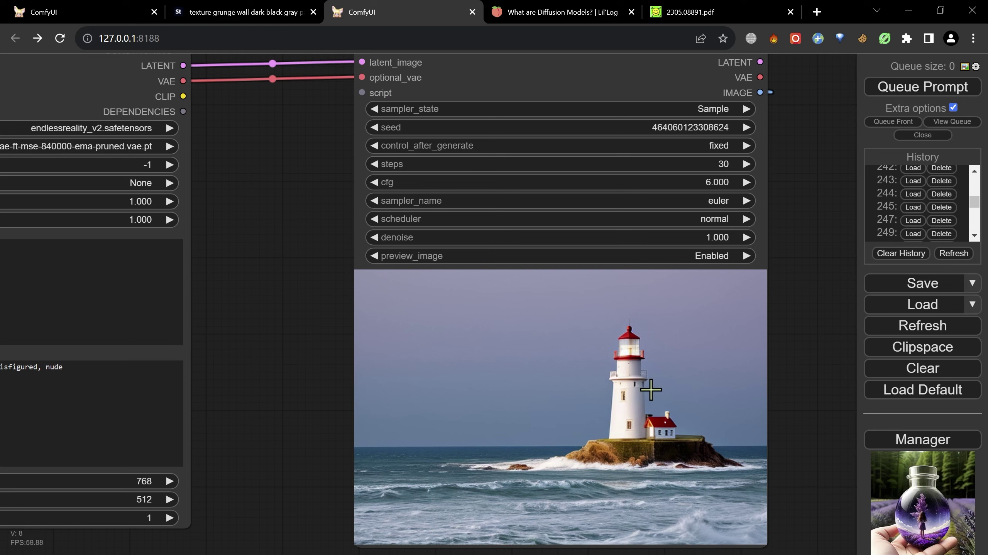
Load history entries 249, 247 and 250 to compare cfg 3.5 with 6 and 30 steps with 1, finishing on entry 249
left_click(912, 234)
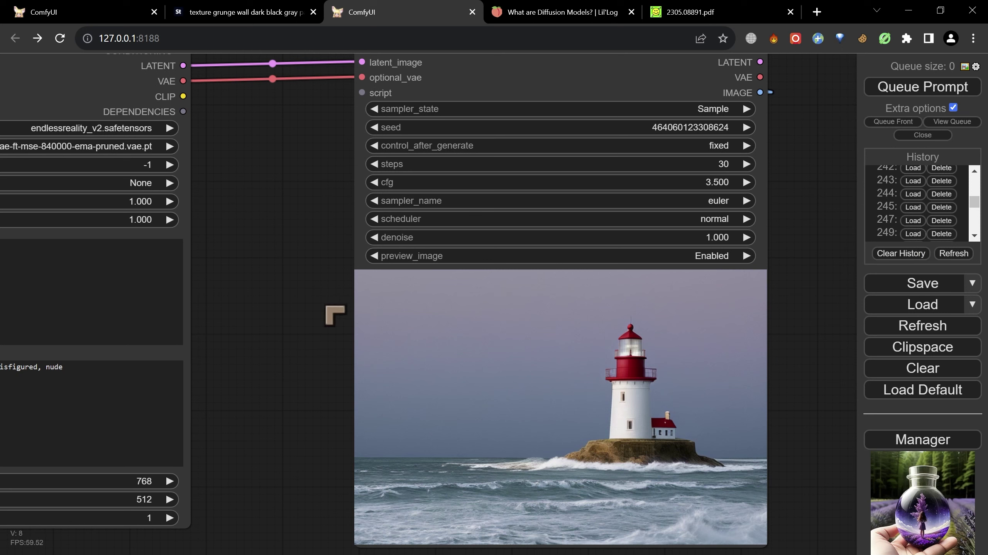
left_click(913, 221)
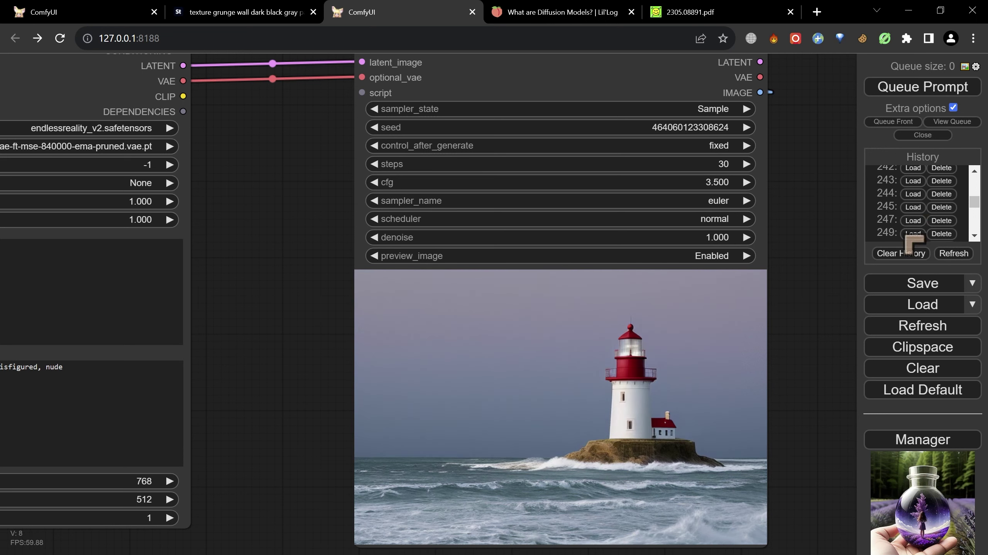
scroll(971, 233, "down", 2)
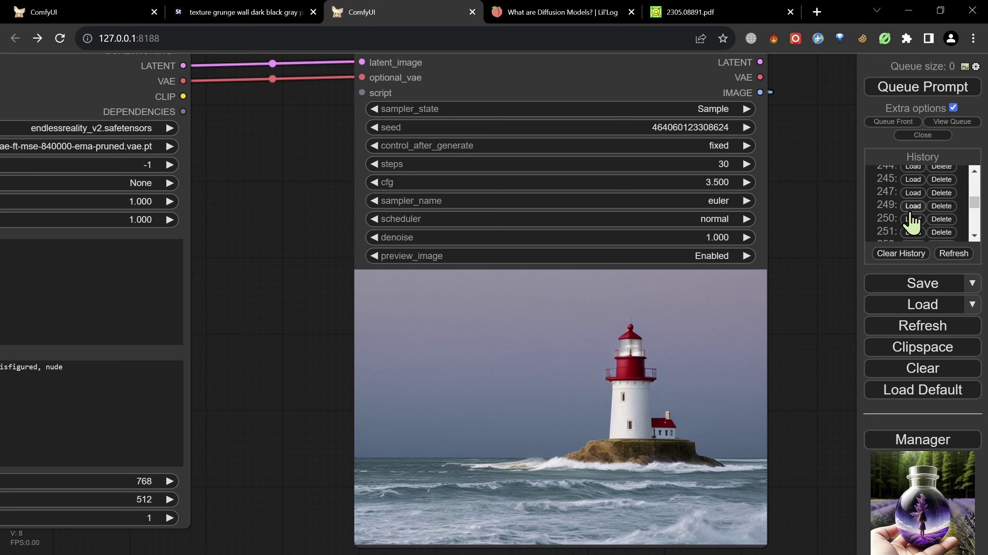
left_click(912, 219)
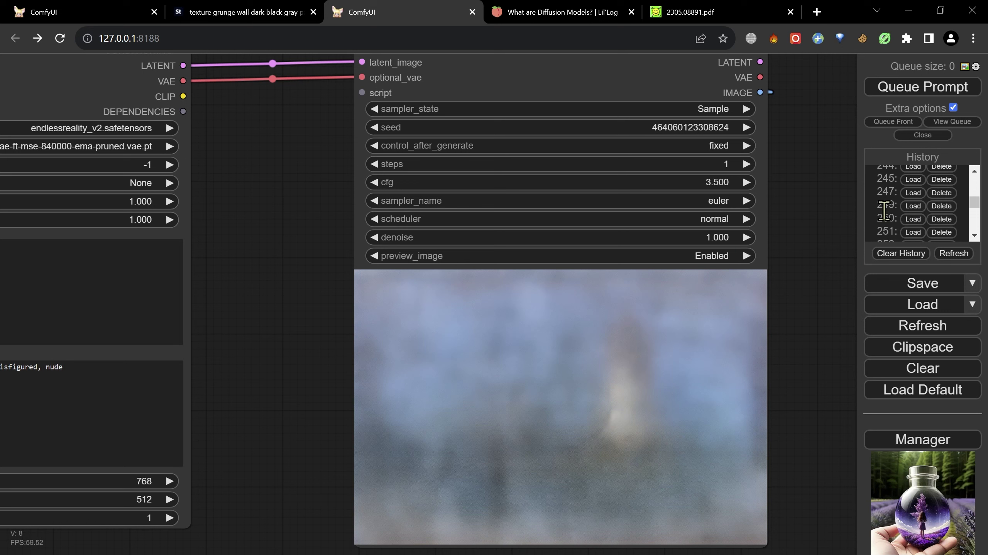
left_click(917, 207)
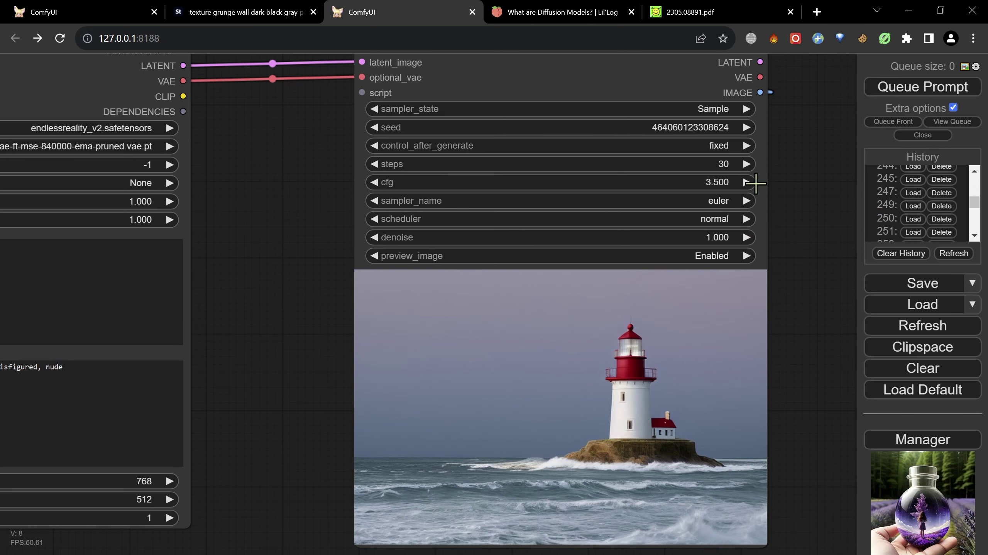
Switch repeatedly between history entries 250 and 251 to compare 1 step at cfg 3.5 with 2 steps at cfg 12.25
left_click(913, 232)
left_click(913, 219)
left_click(914, 232)
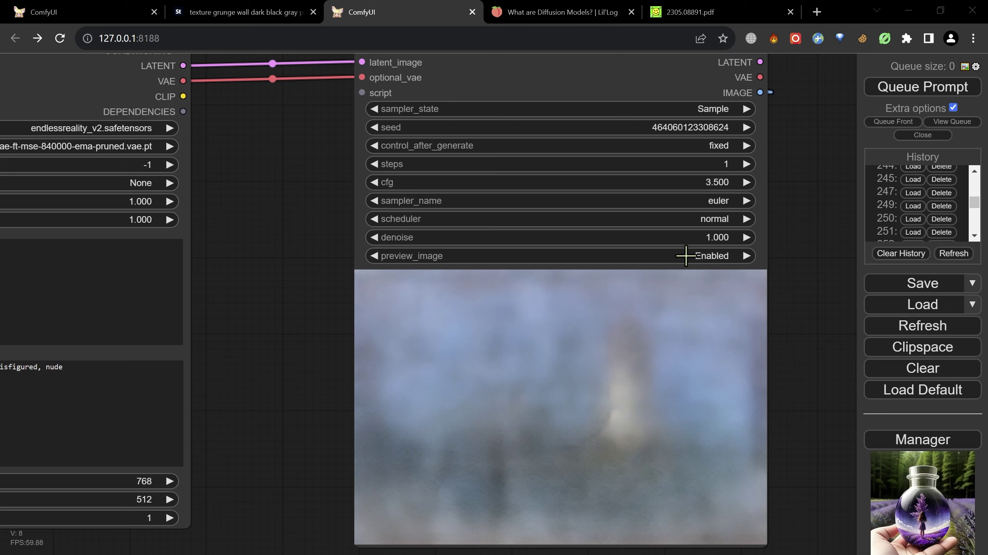
left_click(912, 232)
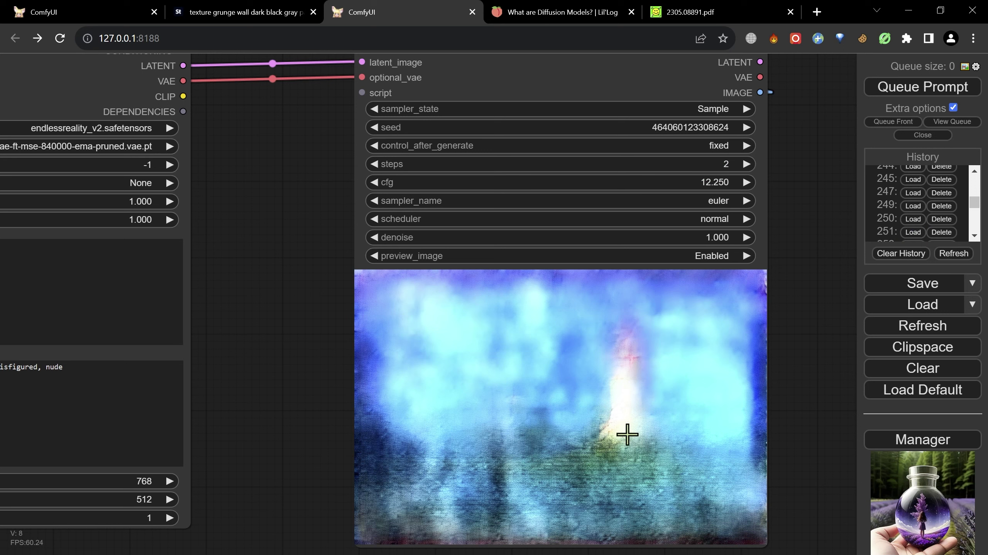
left_click(974, 235)
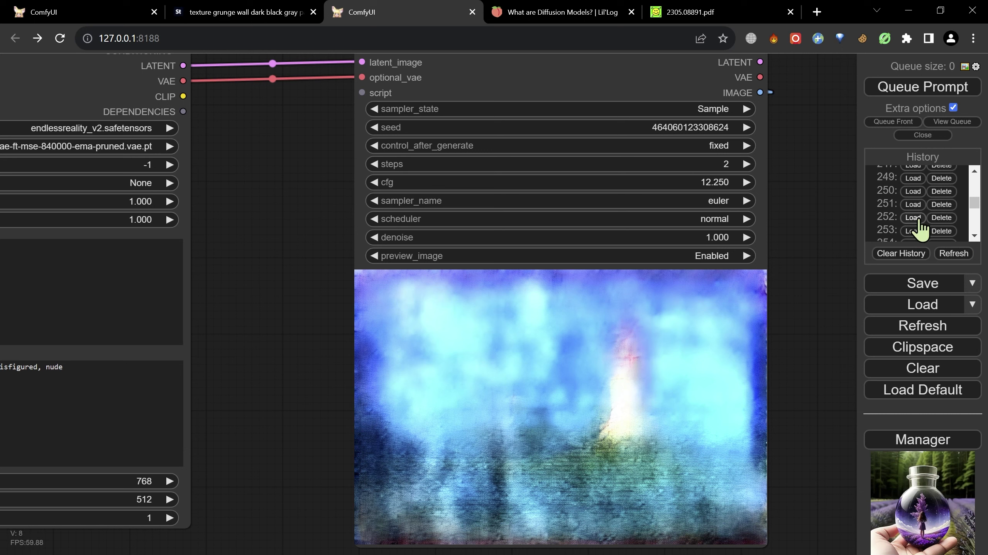
left_click(913, 205)
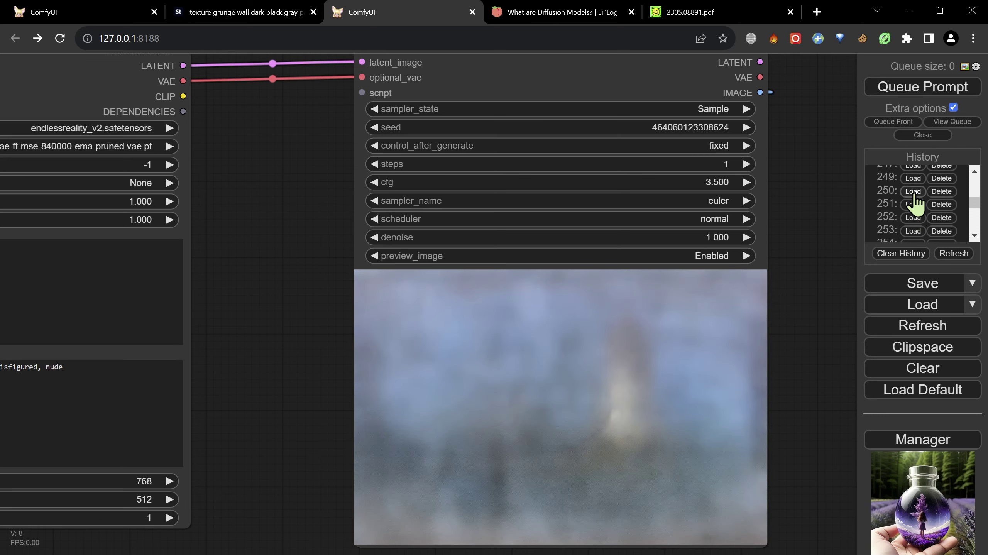
left_click(913, 204)
left_click(917, 205)
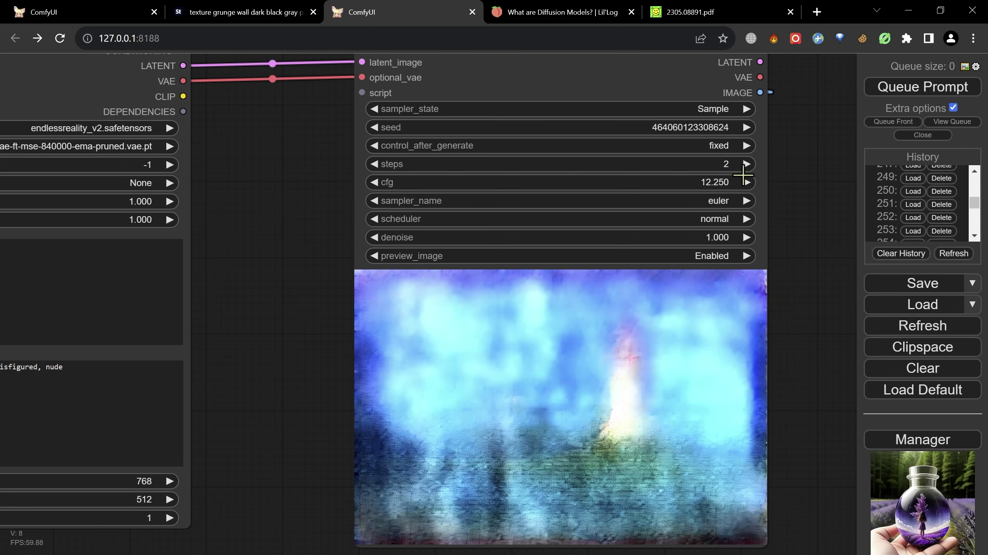
left_click(908, 205)
left_click(917, 193)
Load the 2-, 5- and 26-step results at cfg 12.25 from the history to compare step counts, finishing on the 26-step image
left_click(915, 219)
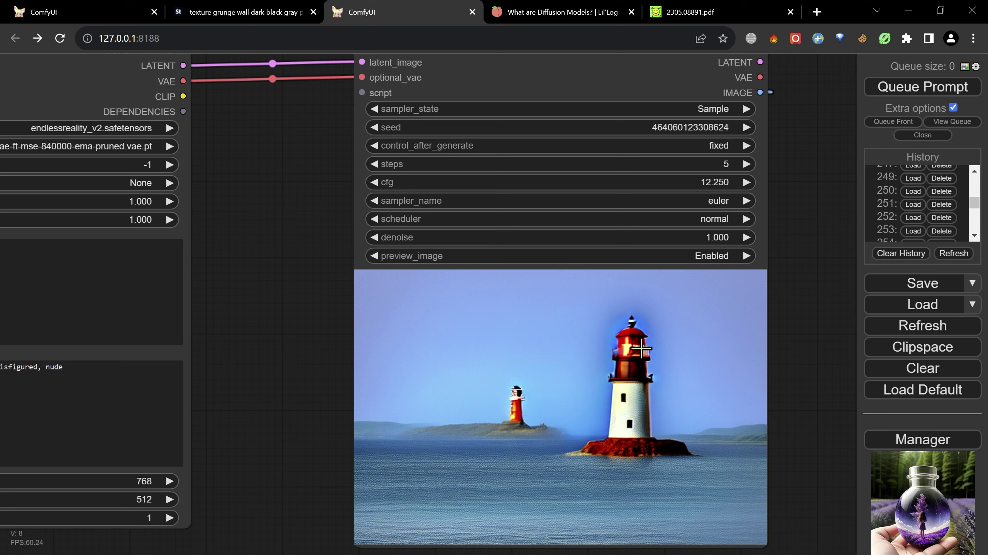
left_click(913, 232)
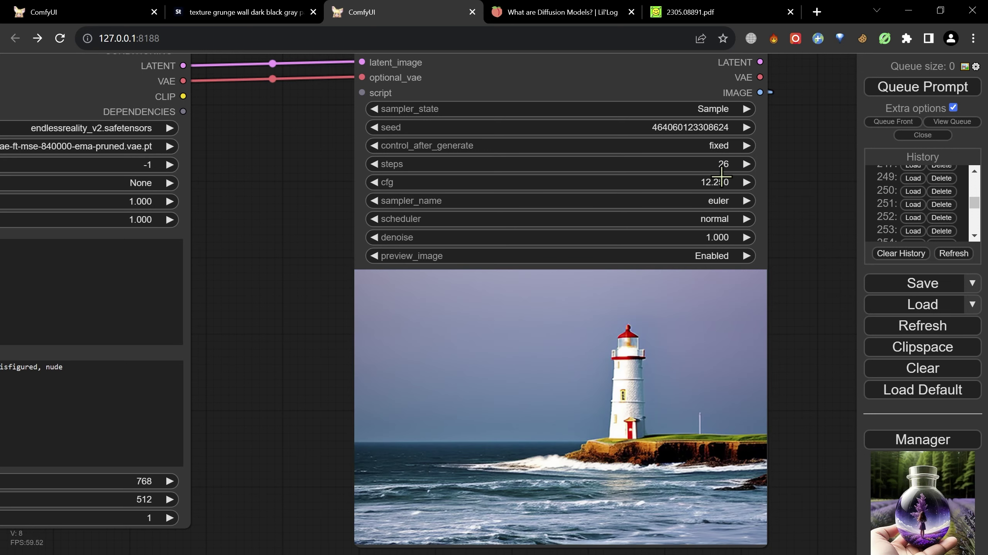
left_click(913, 218)
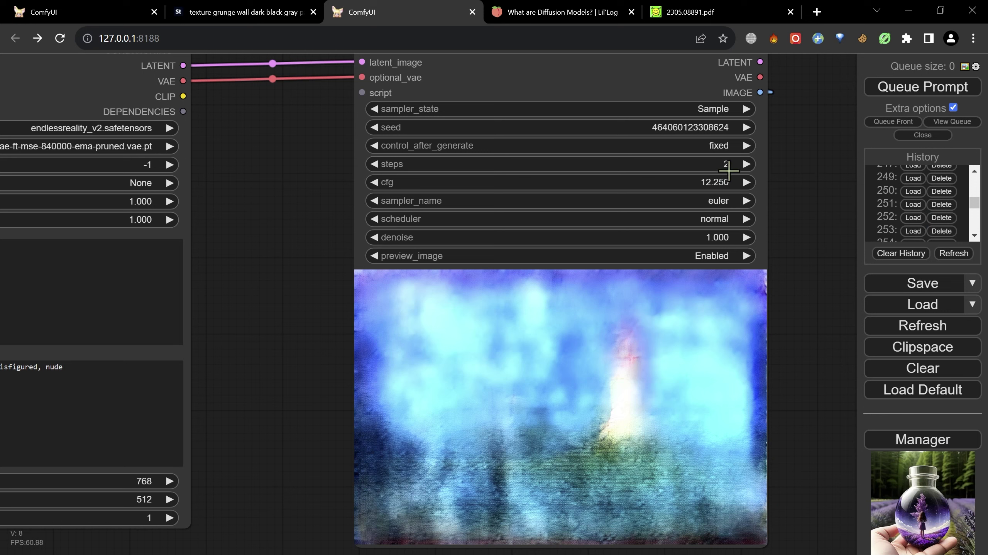
left_click(912, 231)
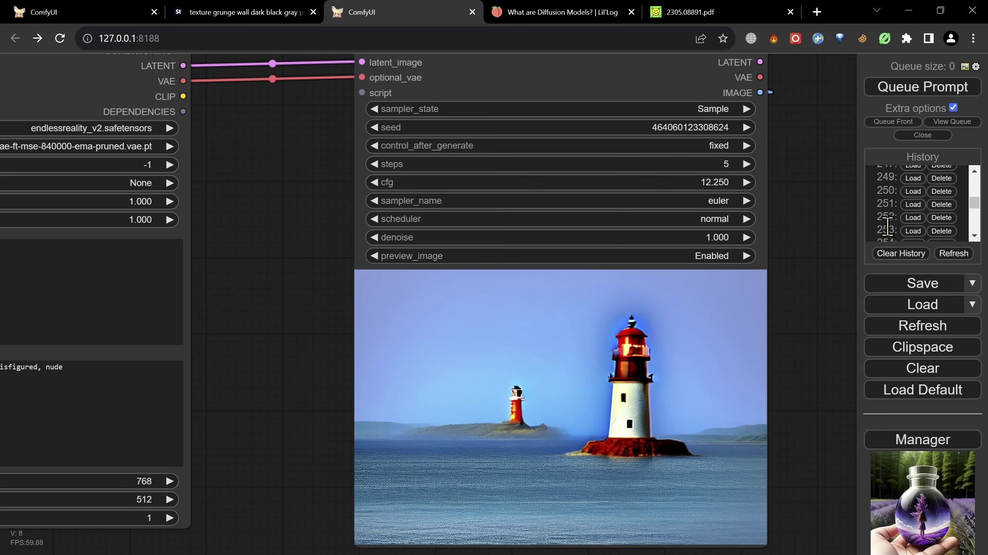
left_click(914, 232)
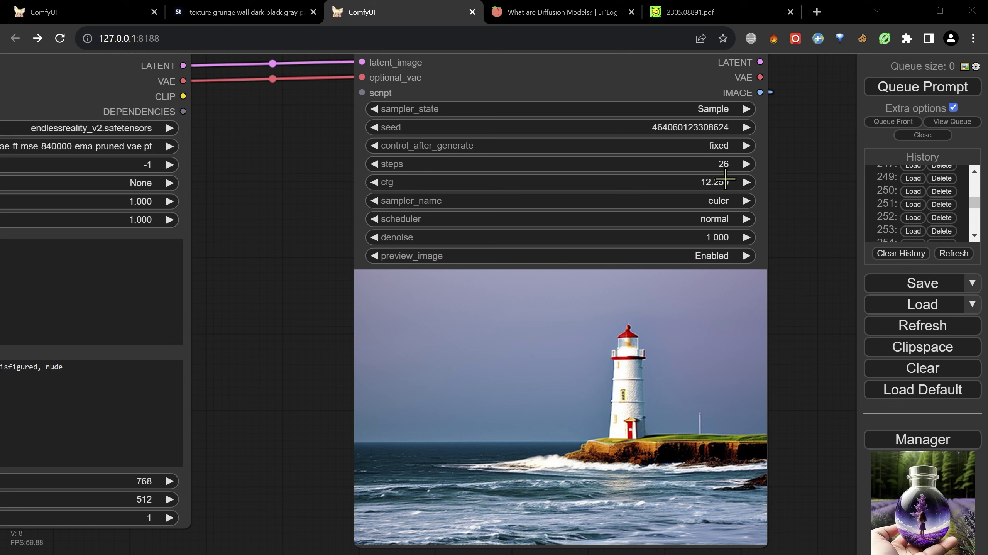
Switch between the 26-step history results at cfg 6.417 and cfg 12.25 to compare the effect of cfg
left_click(912, 233)
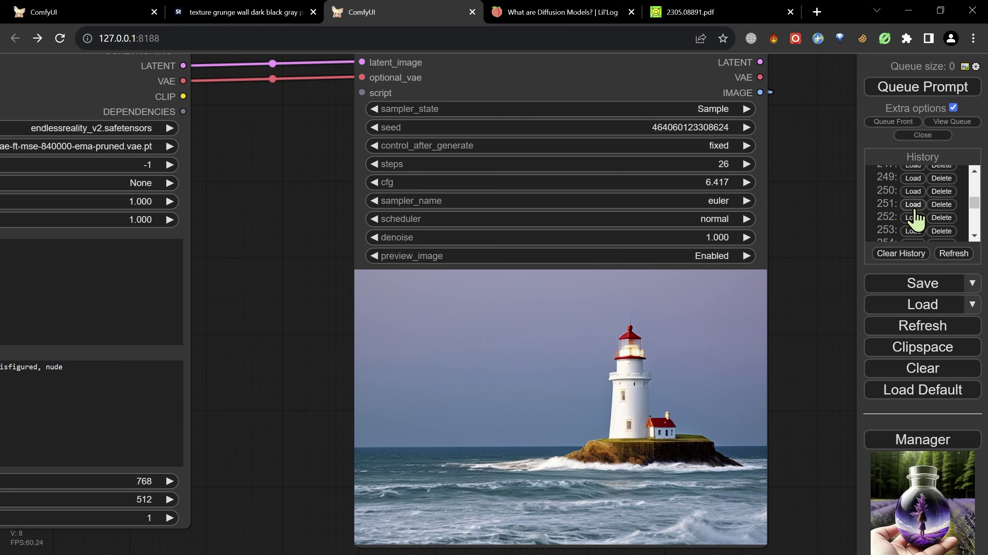
scroll(932, 216, "down", 1)
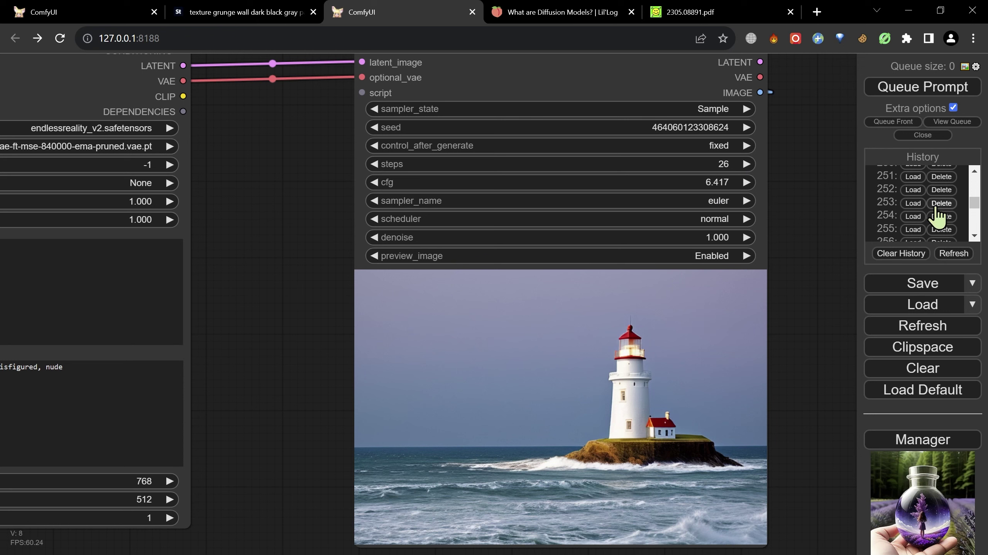
left_click(916, 204)
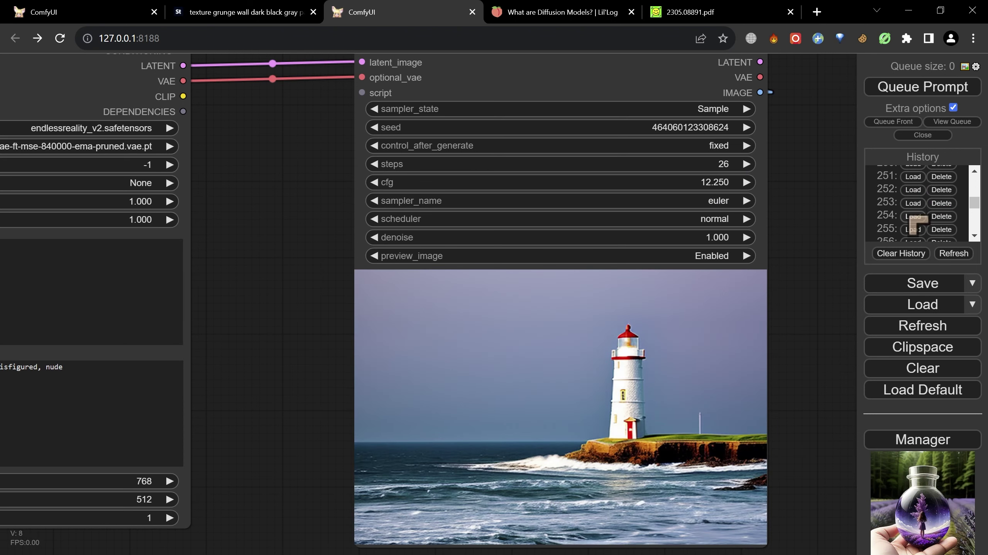
left_click(919, 216)
left_click(915, 203)
left_click(917, 229)
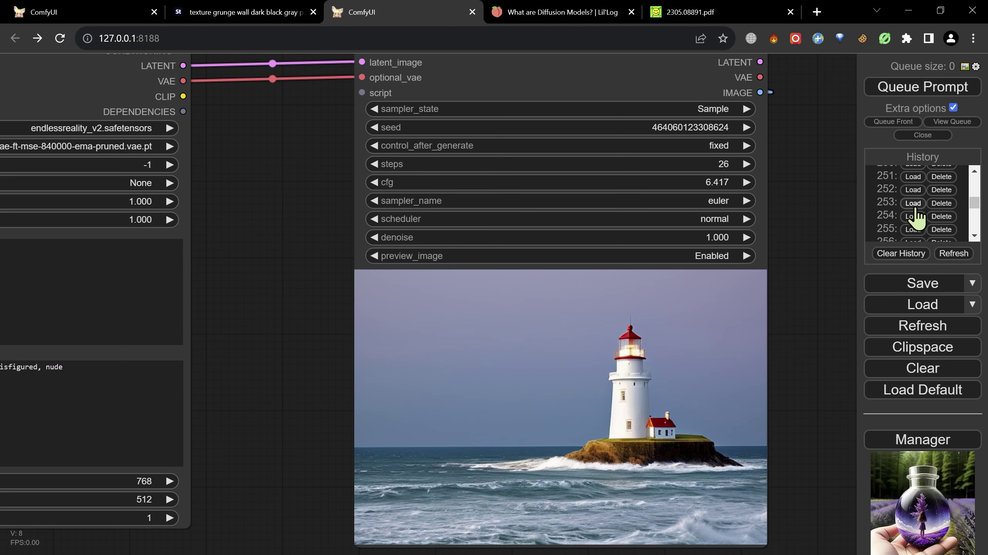
left_click(913, 203)
Load the 26-step lighthouse result at cfg 32.667 from the history to examine the effect of a very high cfg
left_click(916, 228)
left_click(913, 239)
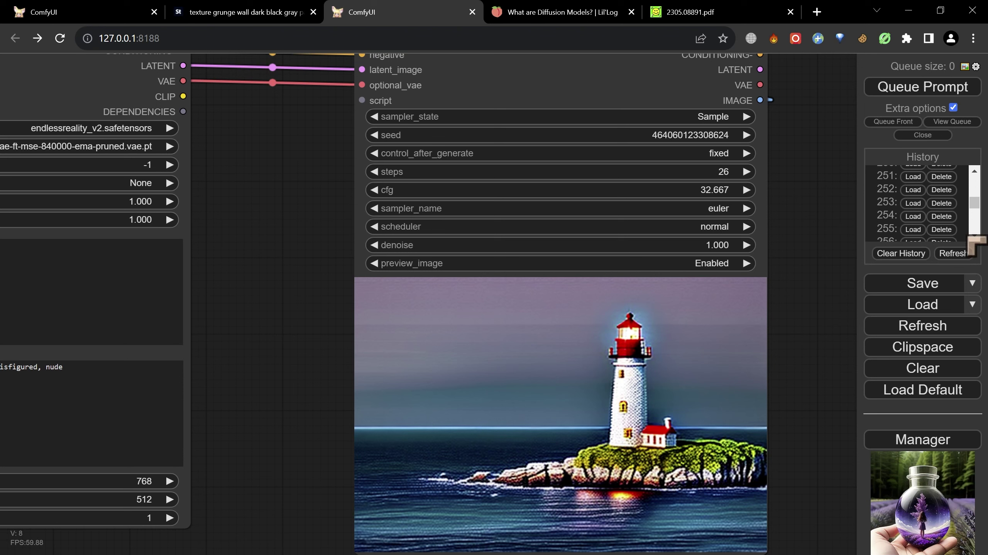
scroll(942, 219, "down", 1)
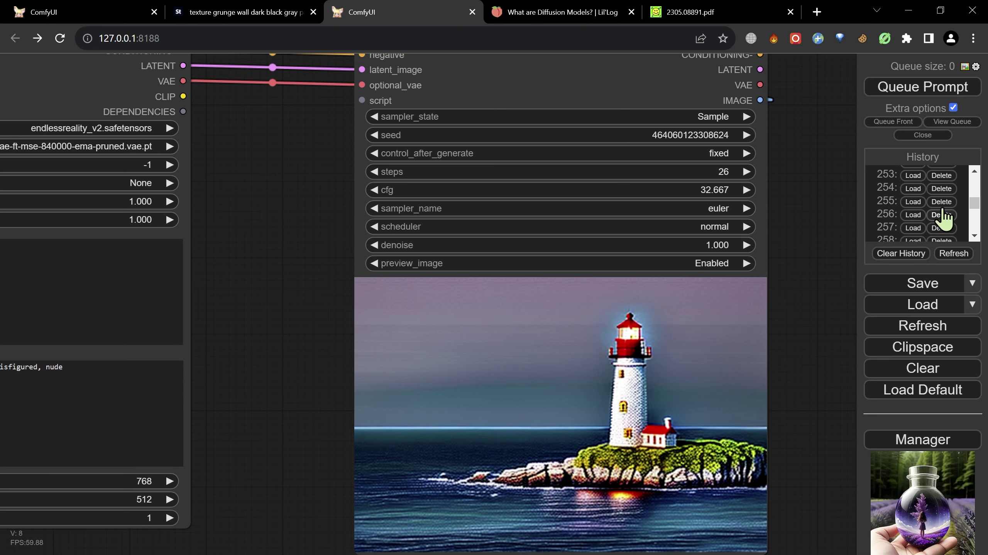
Switch between history entries 256 and 257 to compare cfg 1.667 with cfg 18.333 at 1 step
left_click(912, 214)
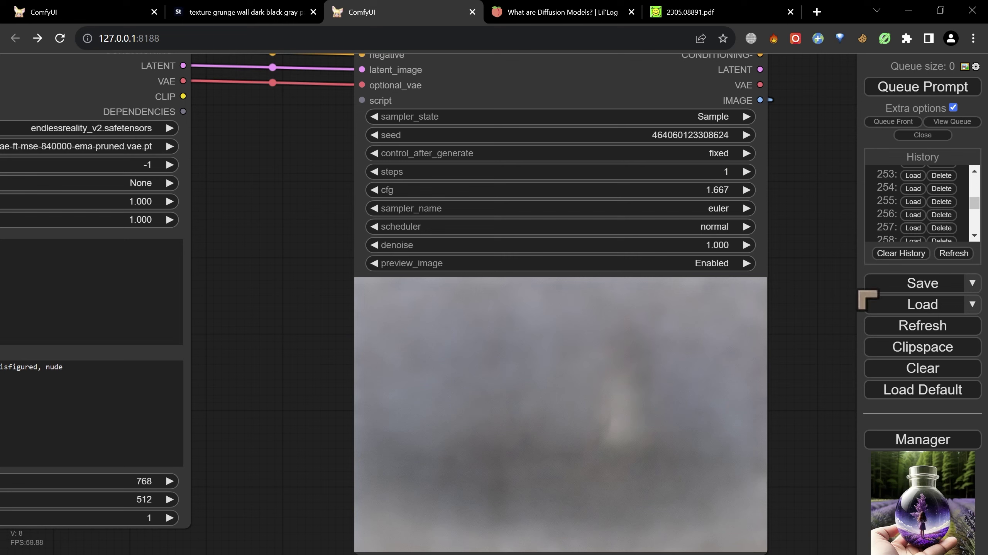
left_click(905, 236)
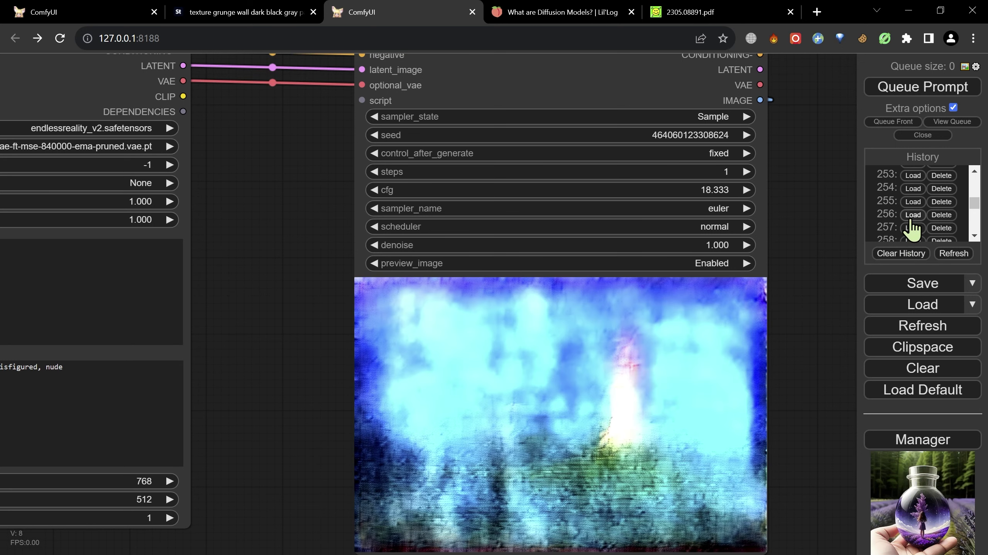
left_click(910, 232)
left_click(912, 216)
left_click(912, 229)
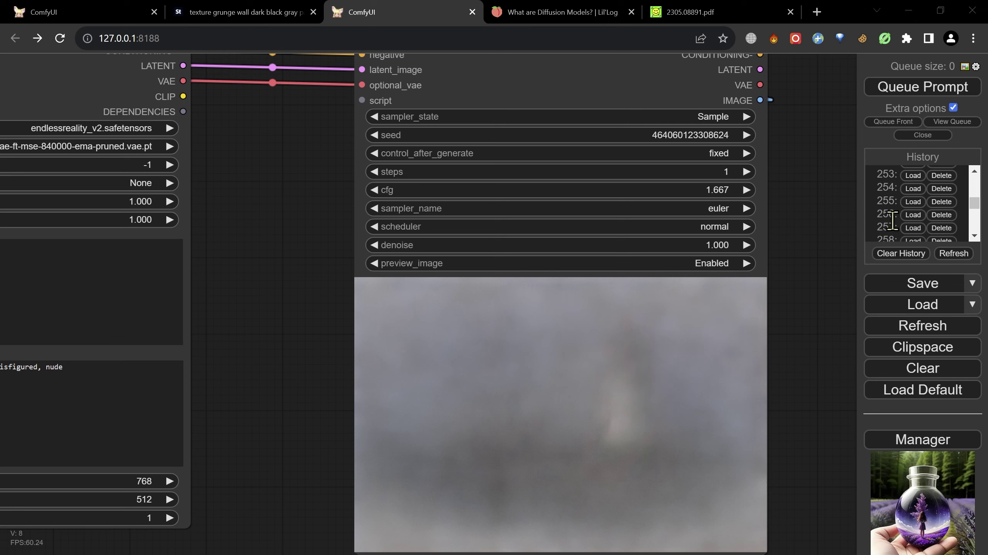
left_click(911, 228)
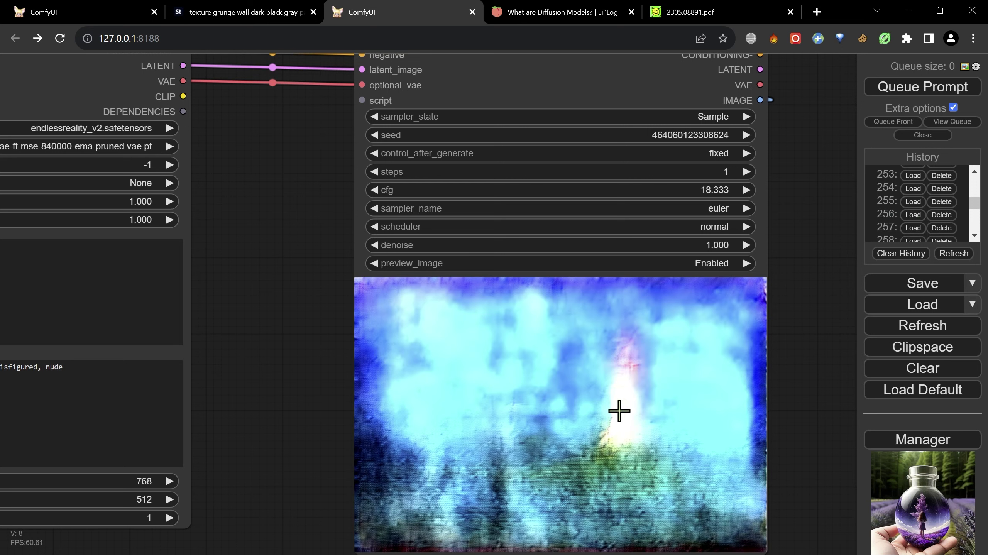
scroll(613, 437, "down", 1)
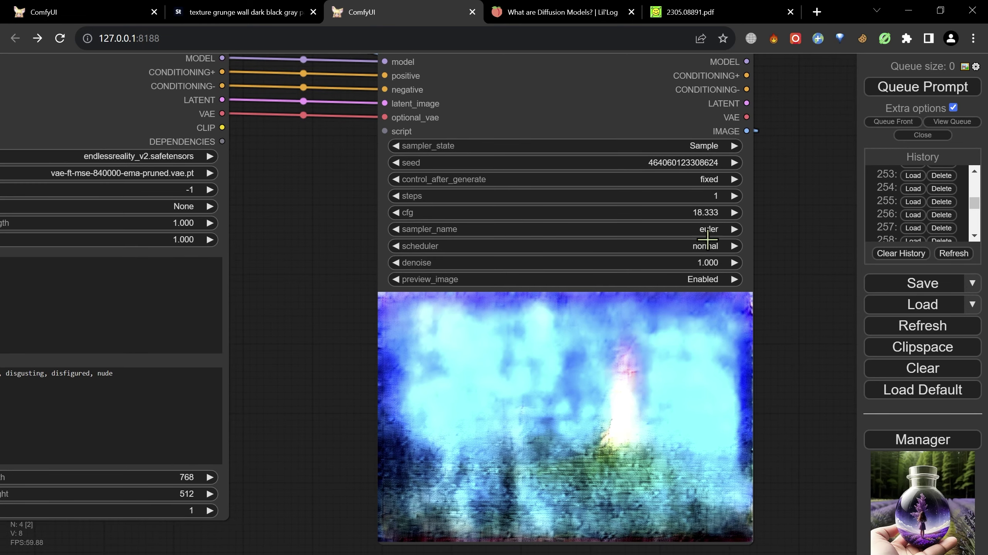
left_click_drag(788, 442, 788, 408)
scroll(642, 422, "up", 3)
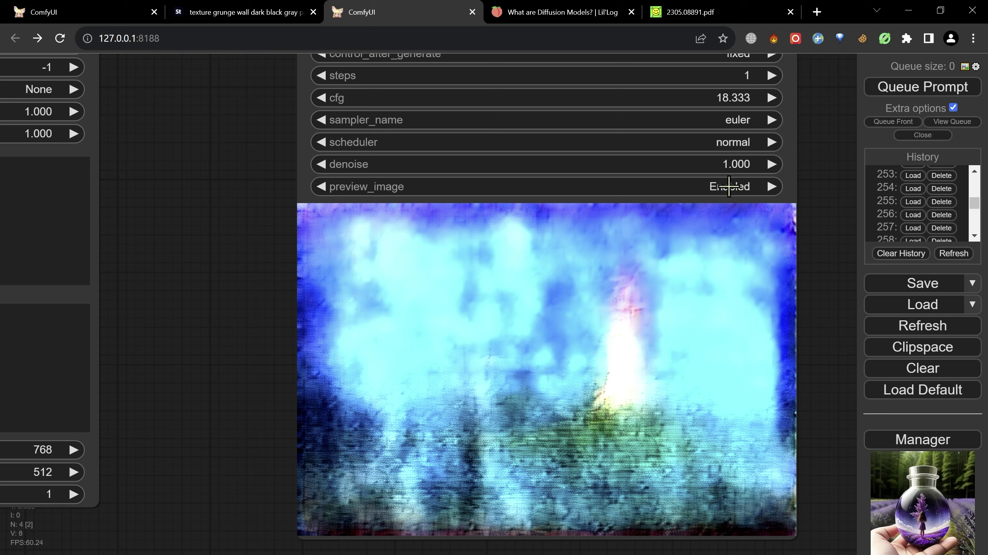
scroll(625, 165, "down", 1)
left_click_drag(274, 192, 317, 261)
scroll(287, 244, "down", 1)
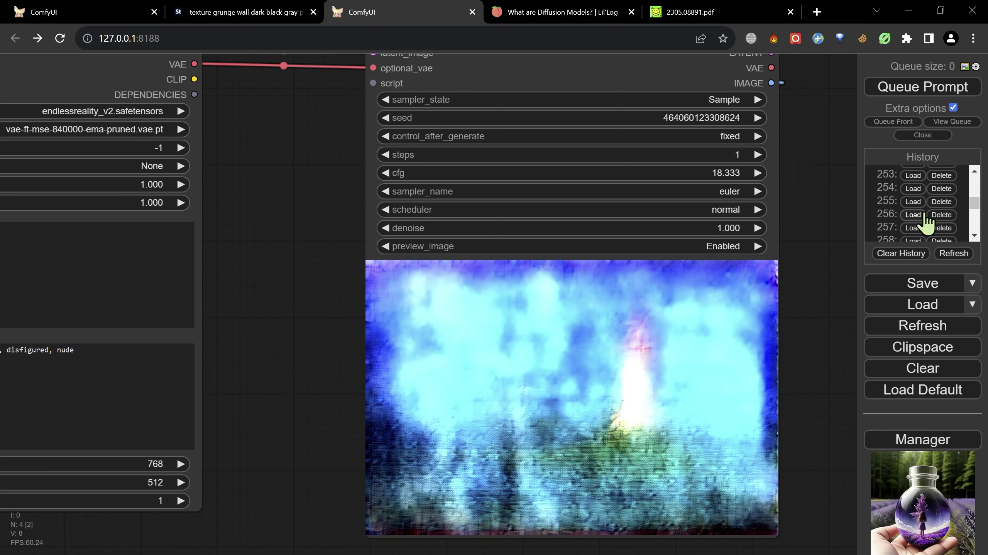
Reload history entries 256 and 257, and load entry 258 to compare 1 step with 28 steps at cfg 18.333
left_click(917, 216)
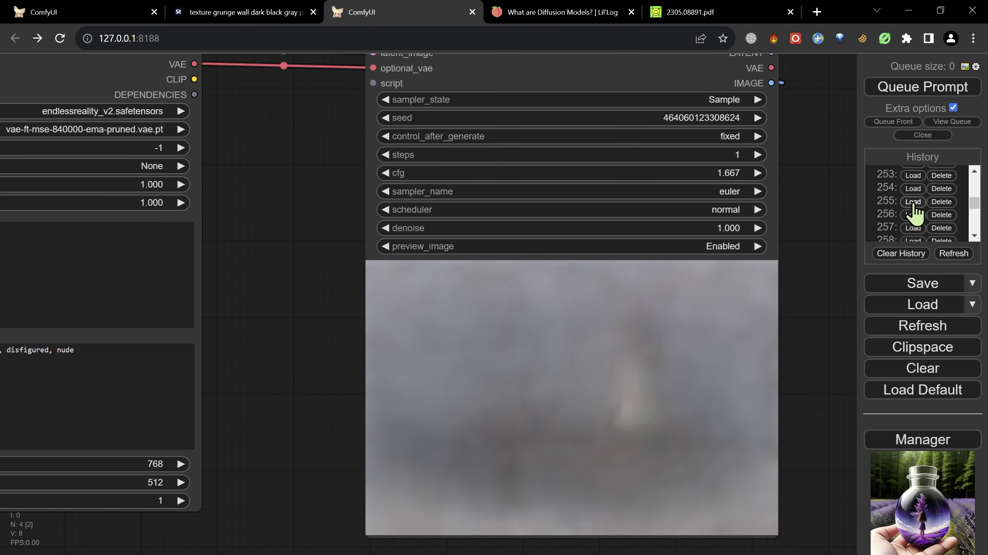
left_click(914, 214)
left_click(914, 225)
left_click(914, 228)
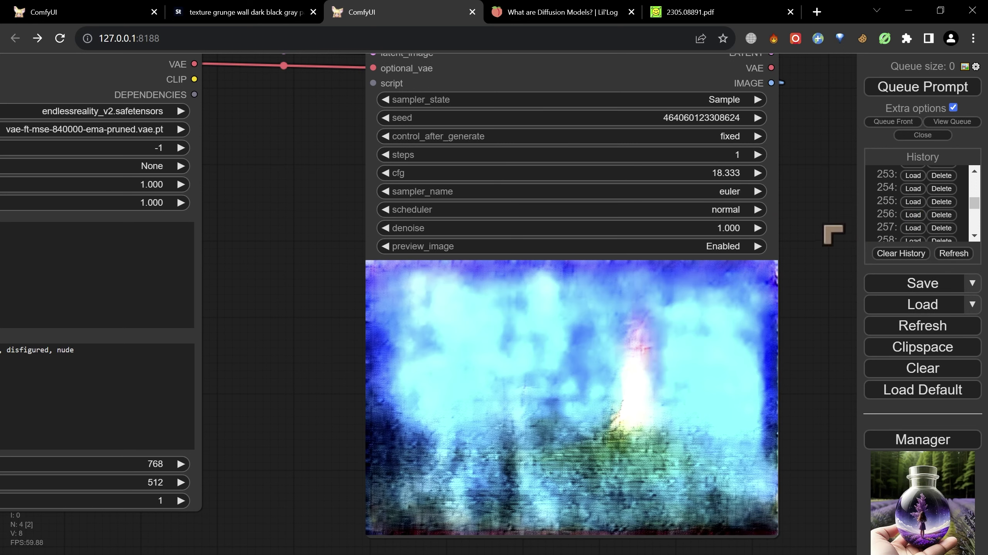
left_click(912, 240)
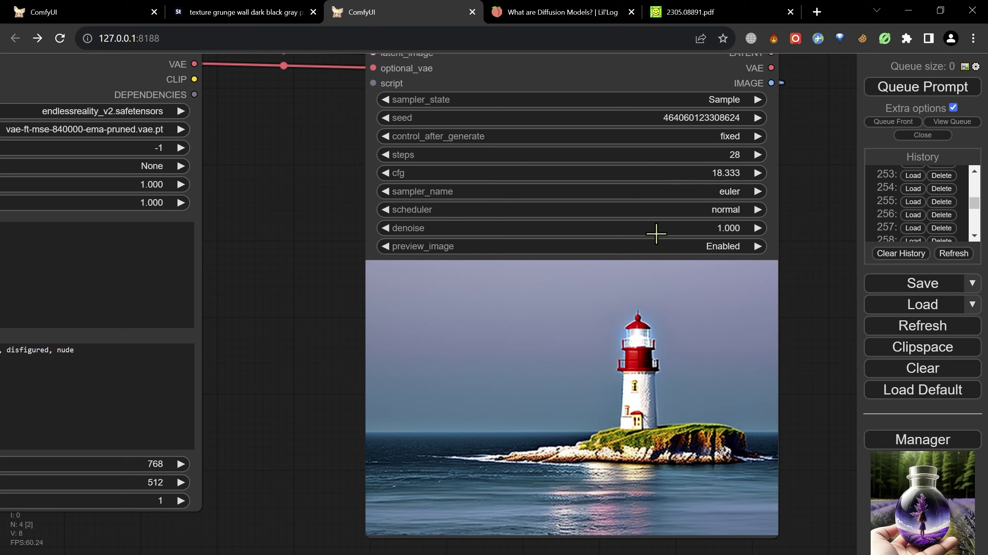
Switch between history entries 258 and 259 to compare cfg 18.333 with cfg 0.833 at 28 steps
scroll(976, 237, "down", 1)
scroll(974, 233, "down", 1)
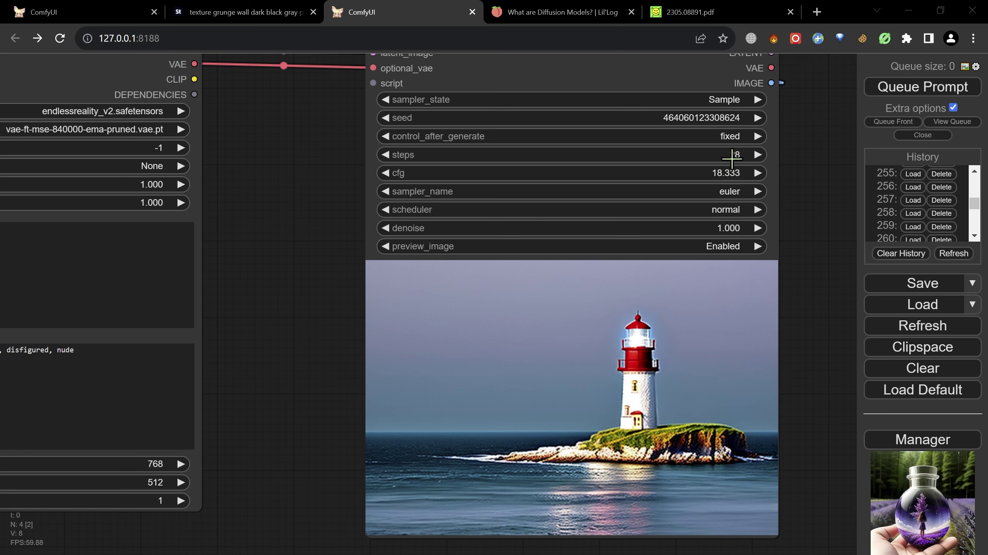
left_click(916, 228)
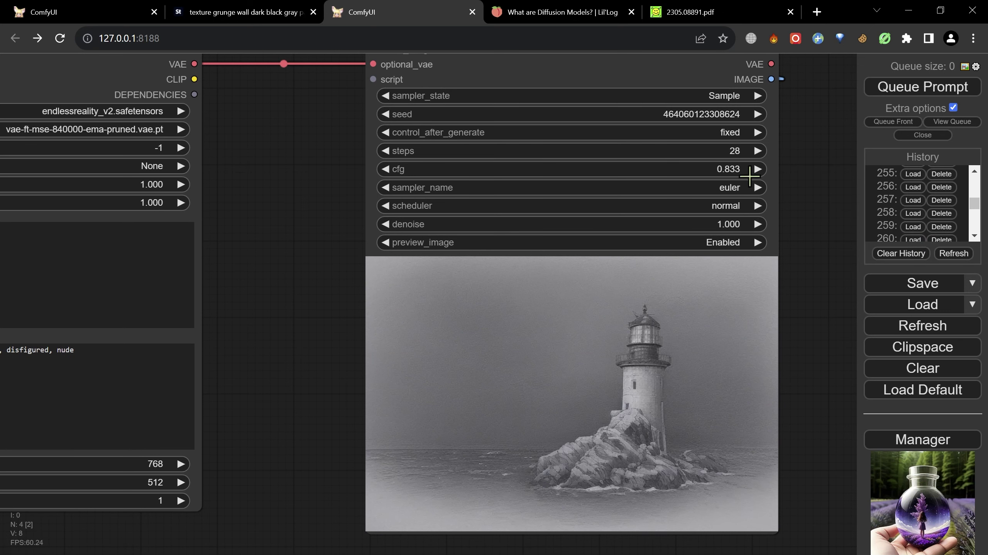
left_click(912, 214)
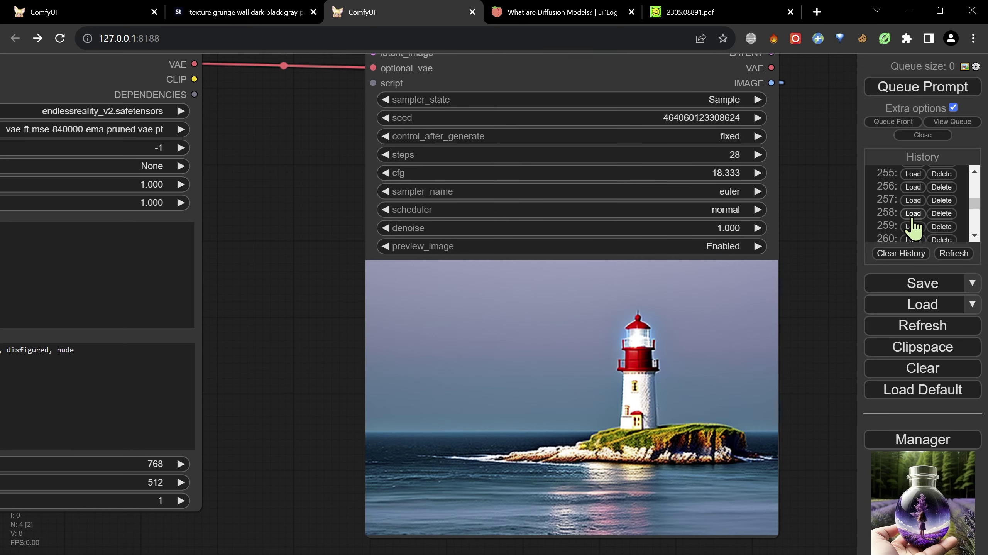
left_click(913, 230)
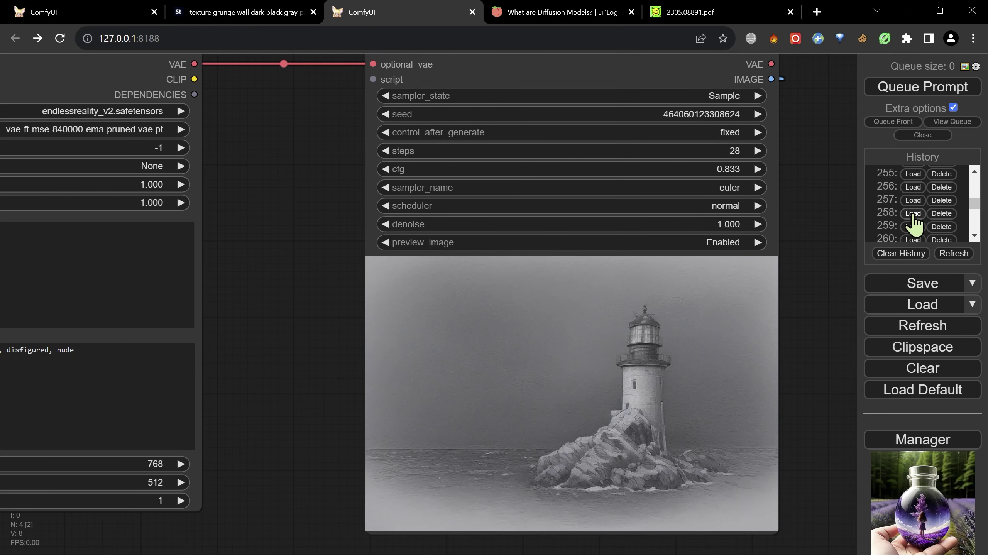
left_click(913, 213)
left_click(913, 226)
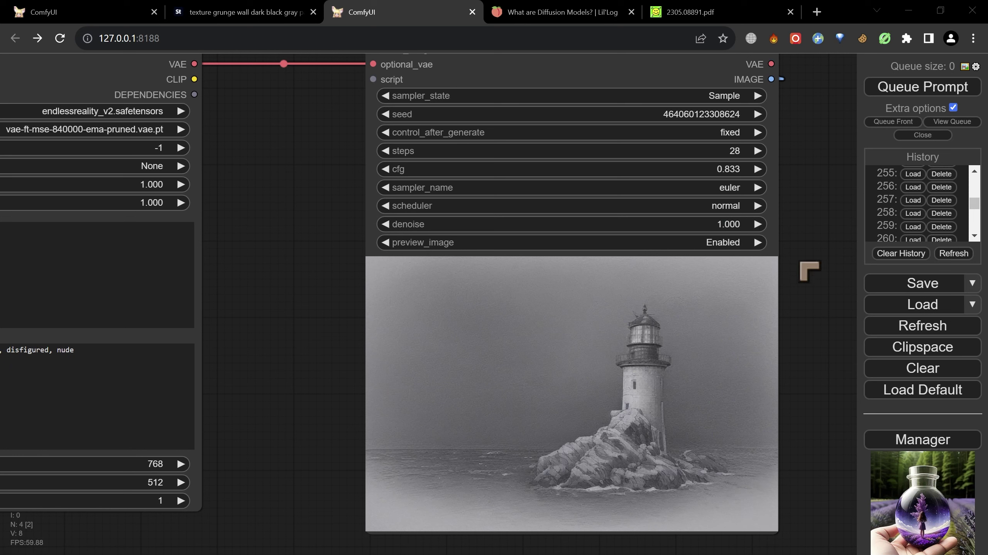
Load history entries 259 and 260 to compare 28 steps with 2 steps at cfg 0.833
left_click(911, 226)
left_click(914, 238)
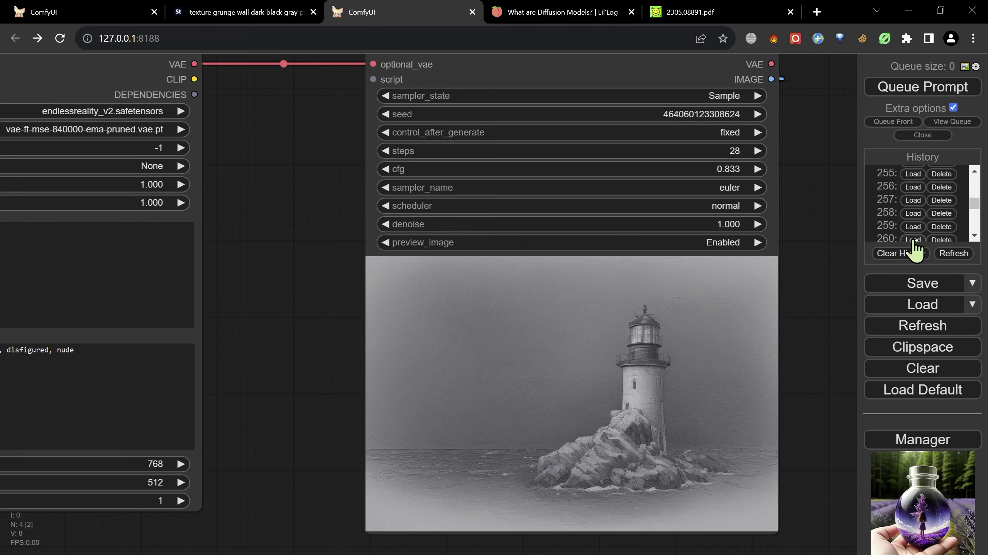
left_click(912, 239)
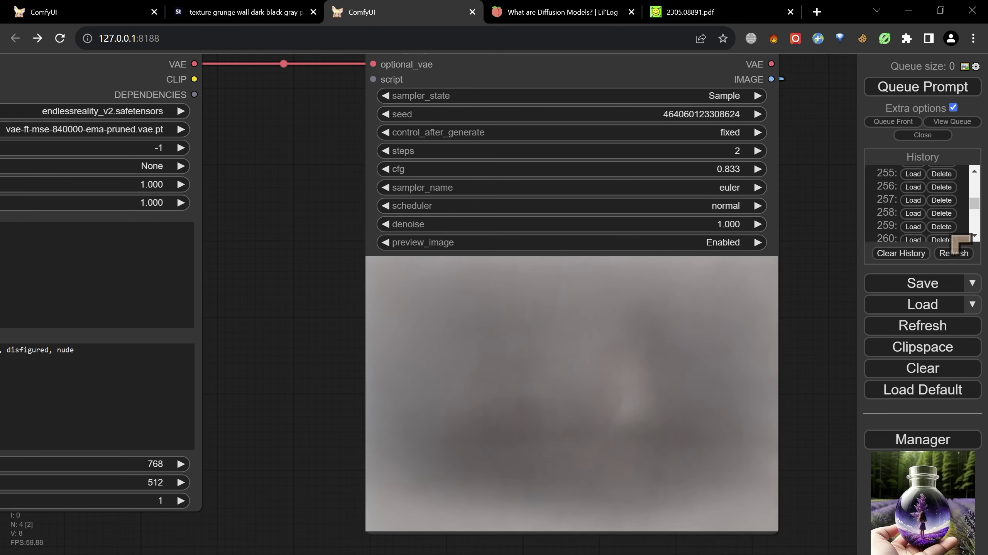
Switch repeatedly between history entries 261 and 262 to compare the endlessreality_v2 and dreamshaper_6BakedVae checkpoints at 9 steps and cfg 4.167
scroll(975, 242, "down", 1)
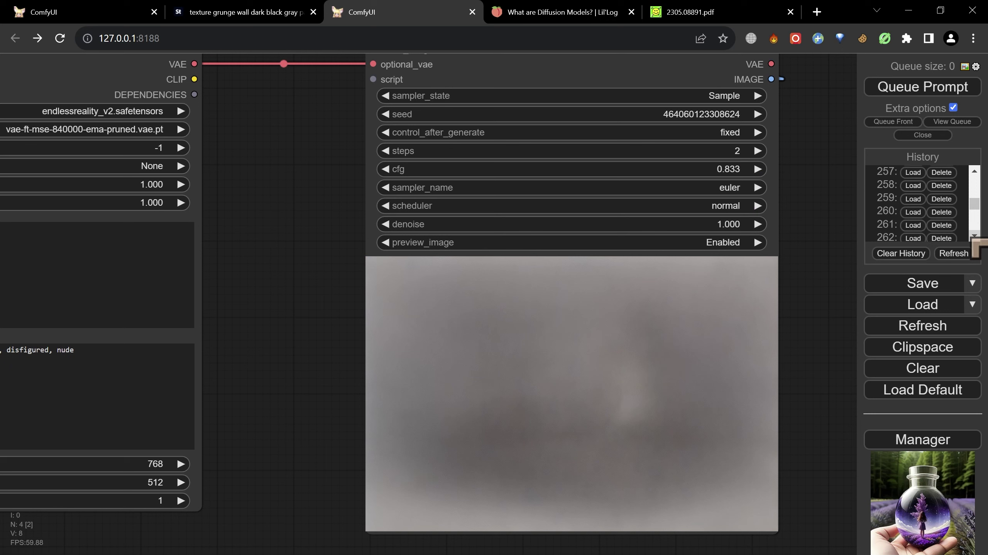
left_click(919, 226)
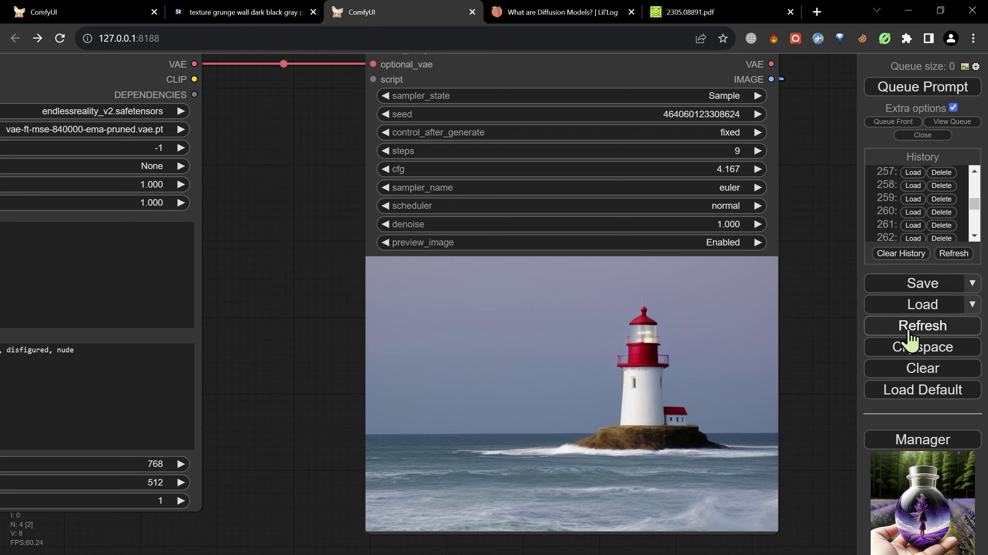
left_click(914, 238)
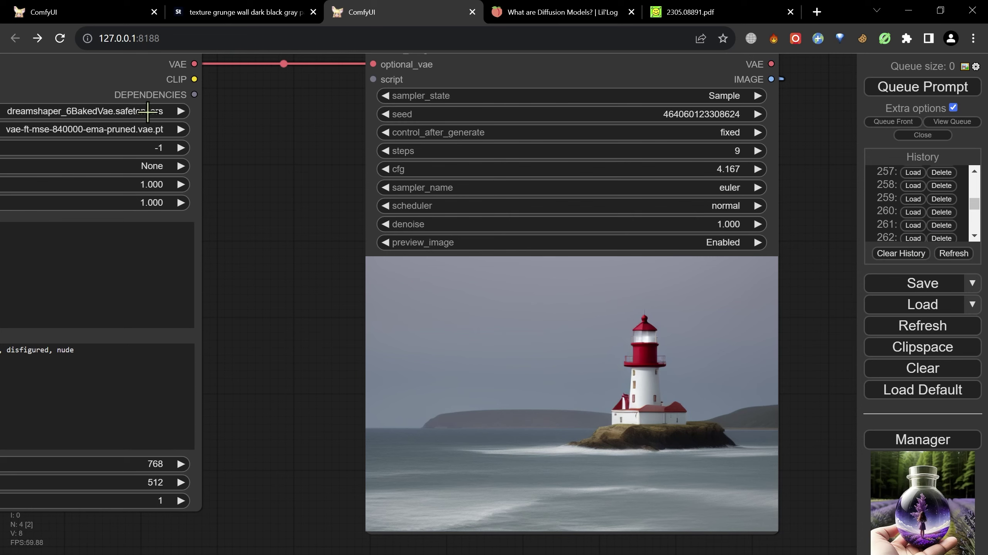
left_click(913, 225)
left_click(912, 238)
left_click(913, 225)
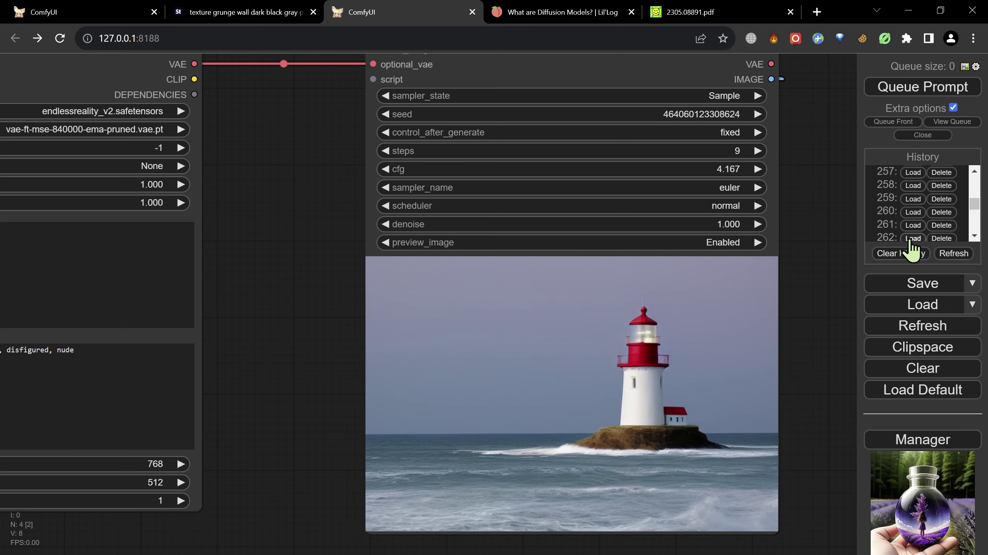
left_click(912, 238)
left_click(913, 226)
left_click(913, 238)
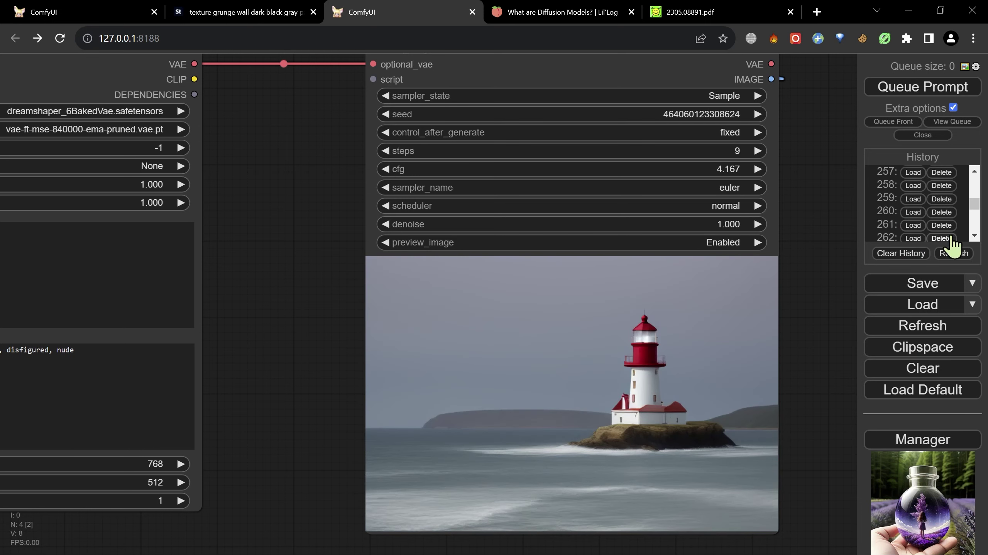
scroll(925, 202, "down", 3)
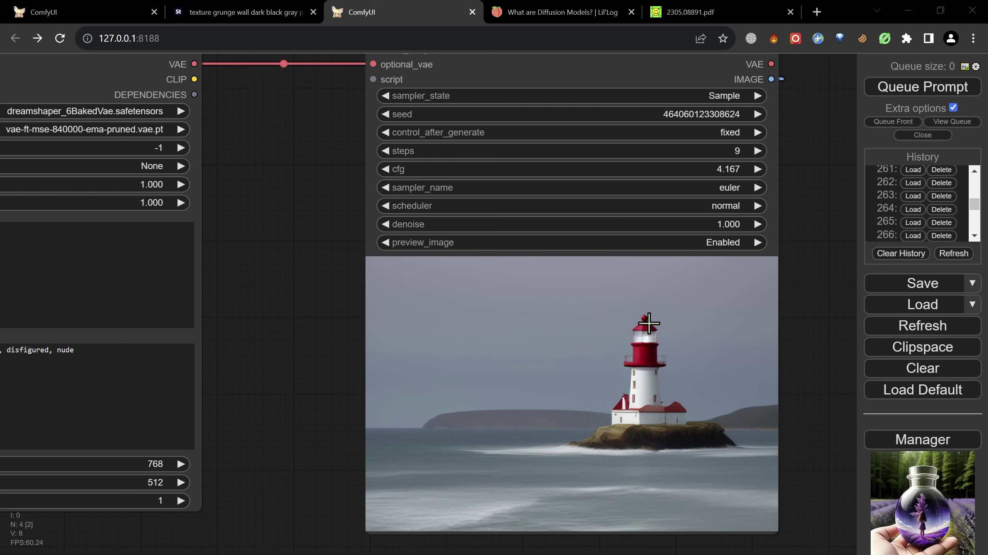
left_click(912, 225)
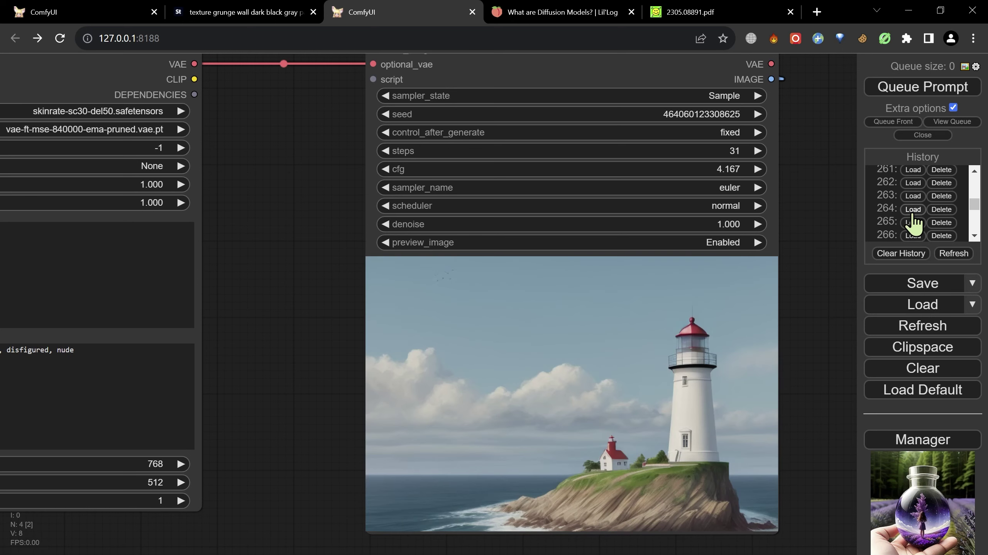
left_click(913, 209)
left_click(913, 196)
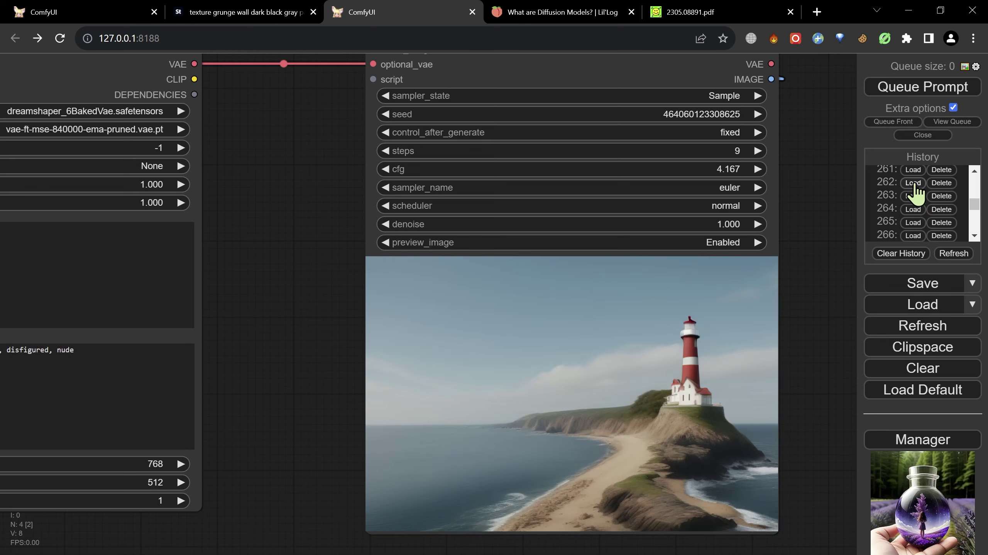
left_click(913, 182)
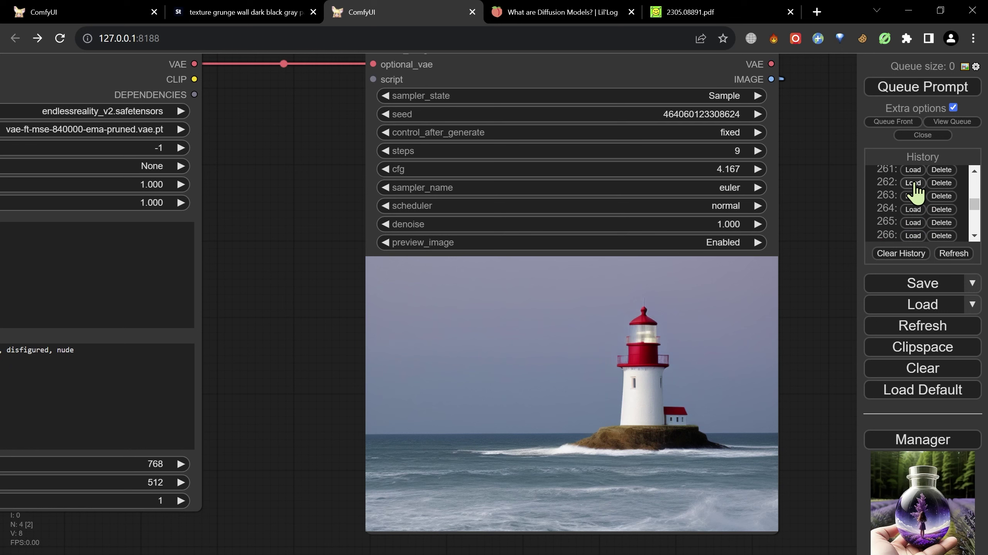
left_click(913, 170)
left_click(915, 181)
left_click(912, 170)
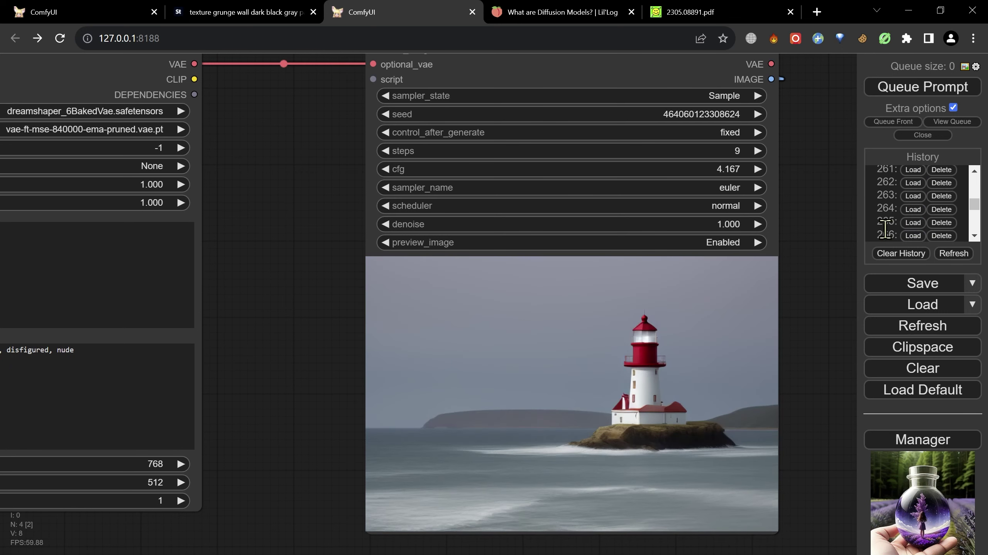
left_click(914, 197)
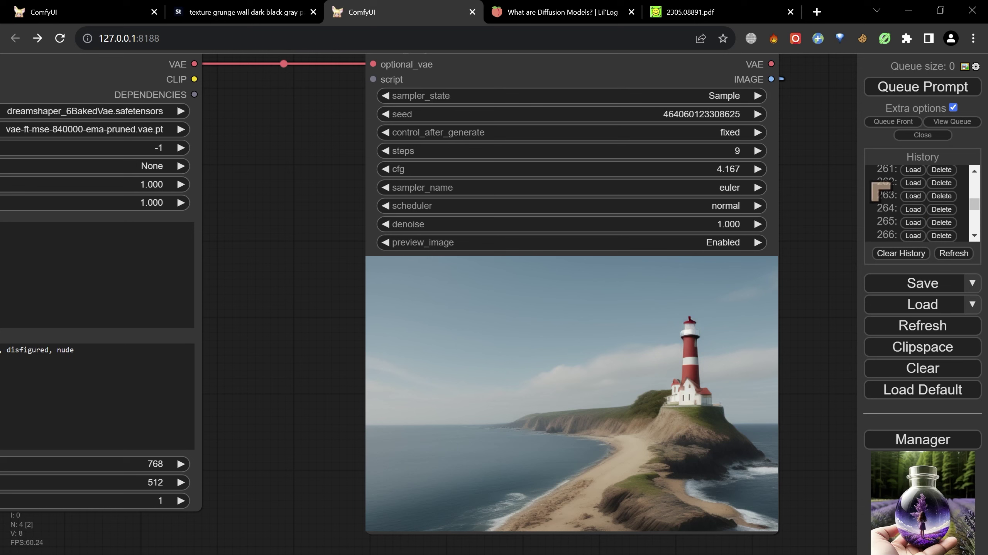
left_click(912, 182)
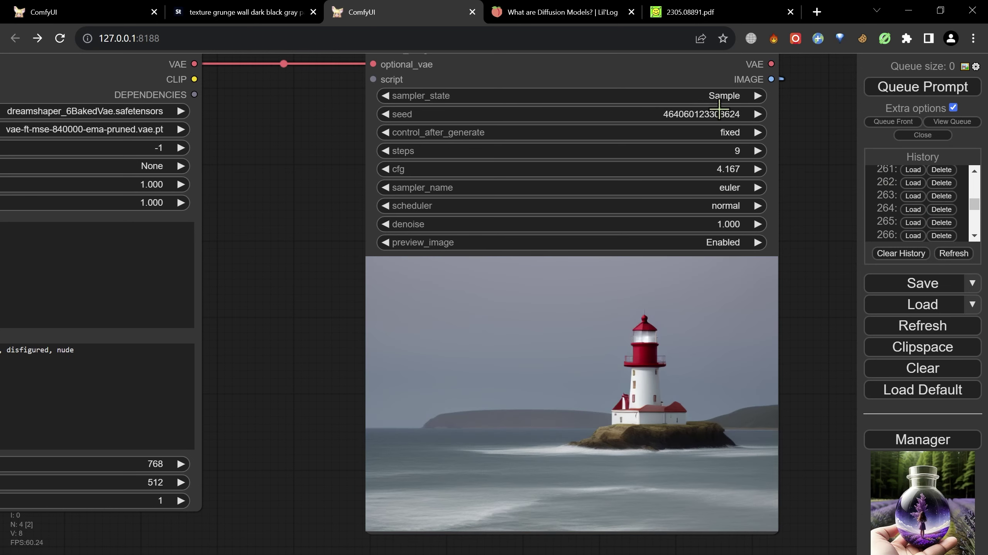
left_click(913, 196)
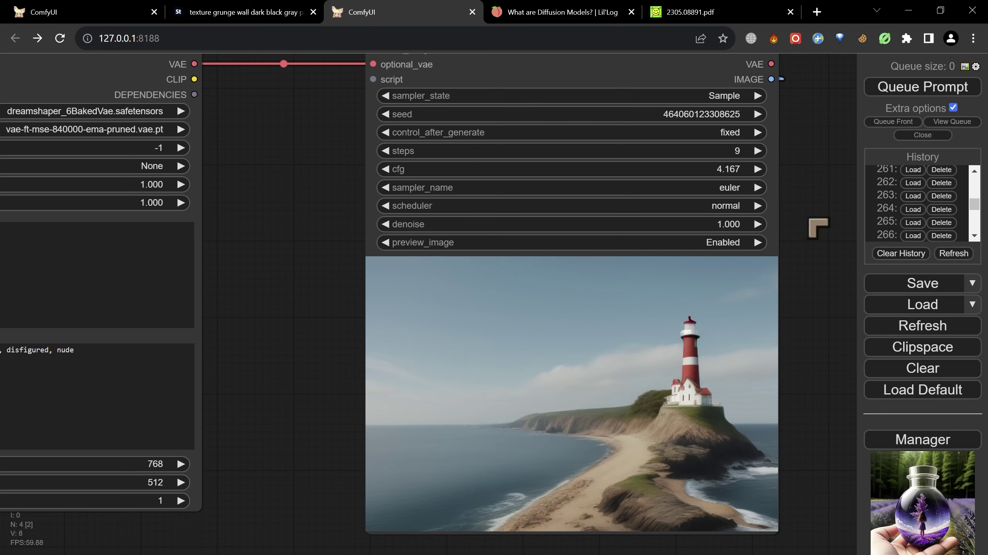
left_click_drag(309, 375, 329, 344)
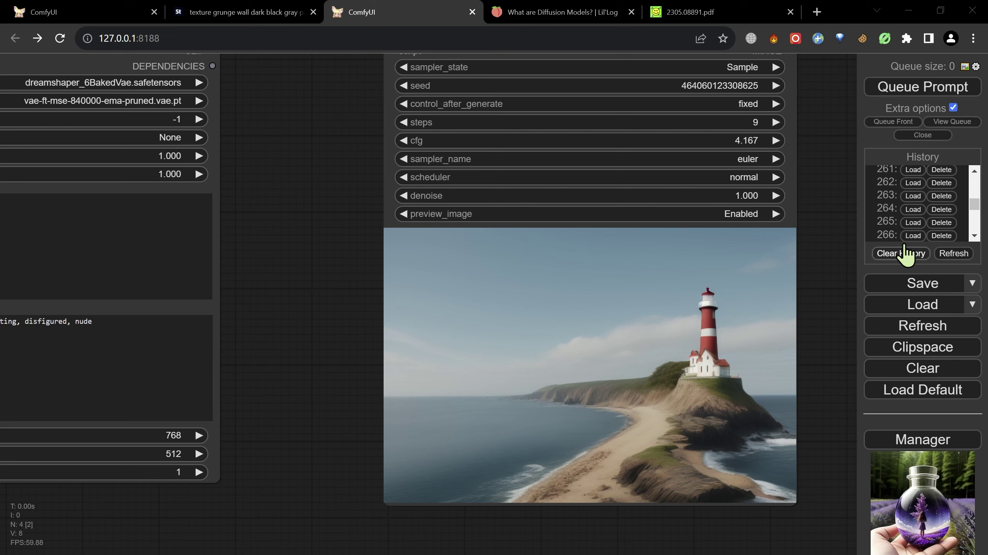
left_click(913, 210)
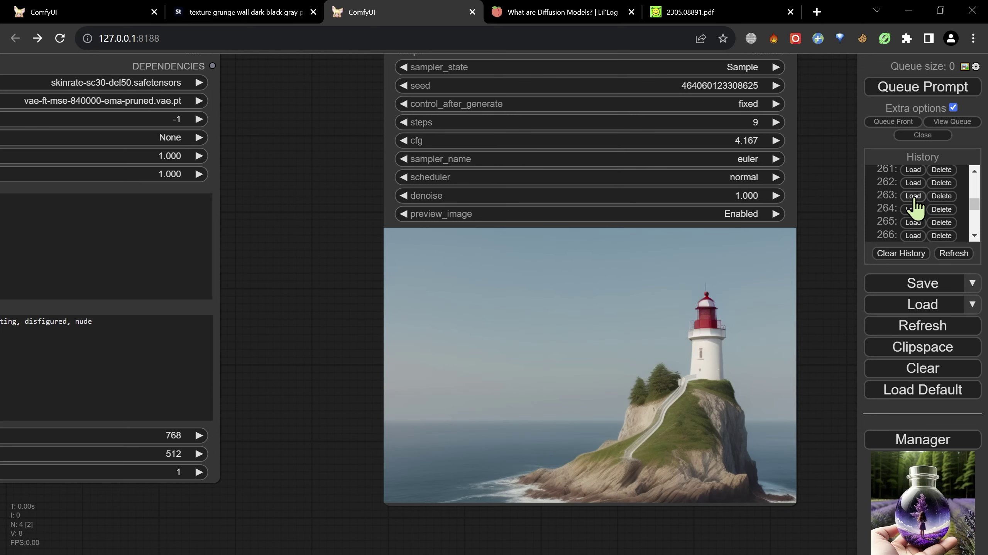
left_click(913, 212)
left_click(912, 209)
left_click(912, 197)
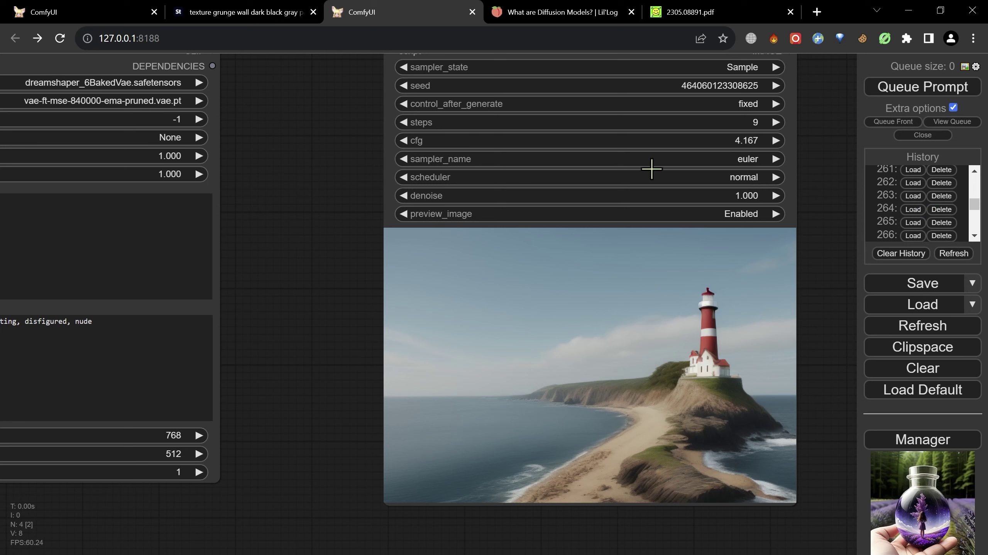
left_click(913, 211)
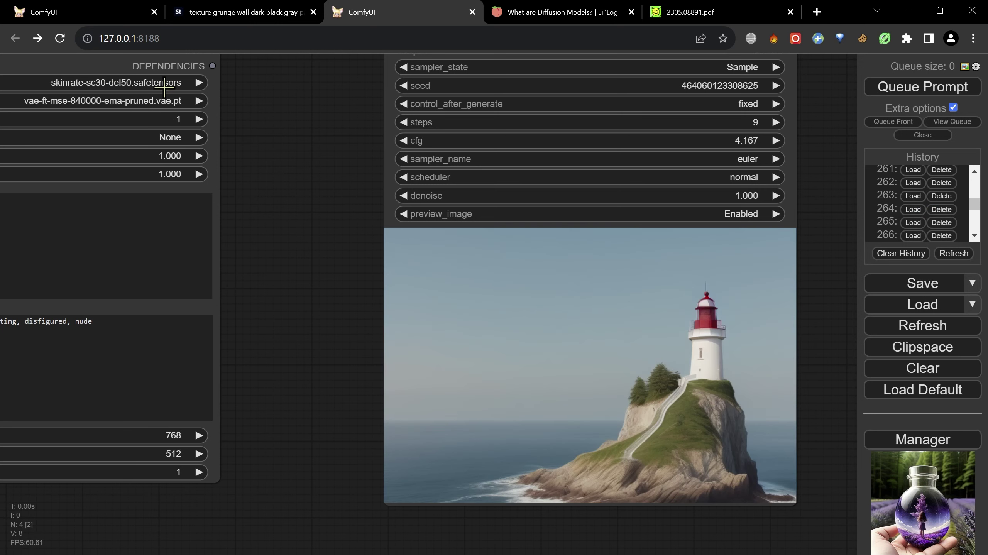
left_click(913, 209)
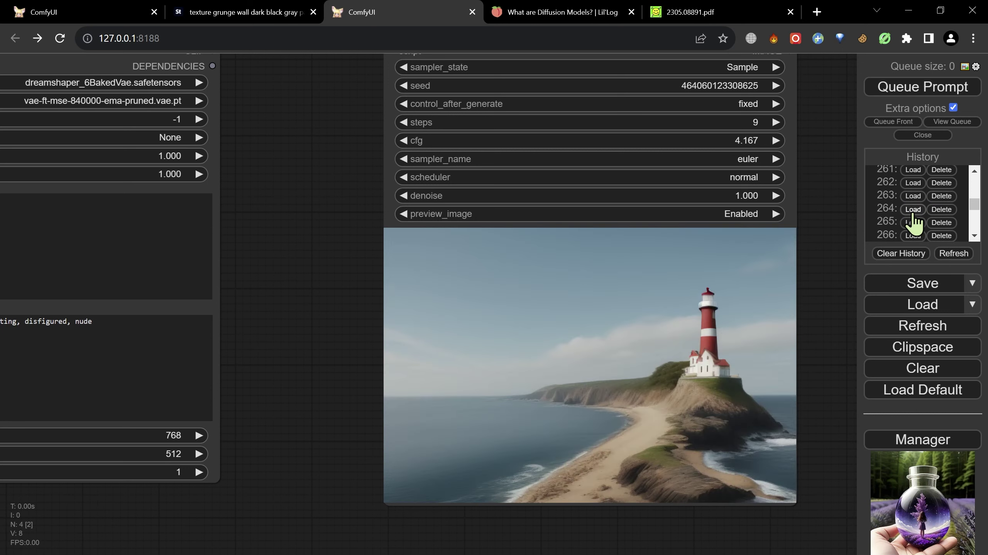
Switch between history entries 264 and 265 to compare the images generated with 9 and 31 steps
left_click(913, 222)
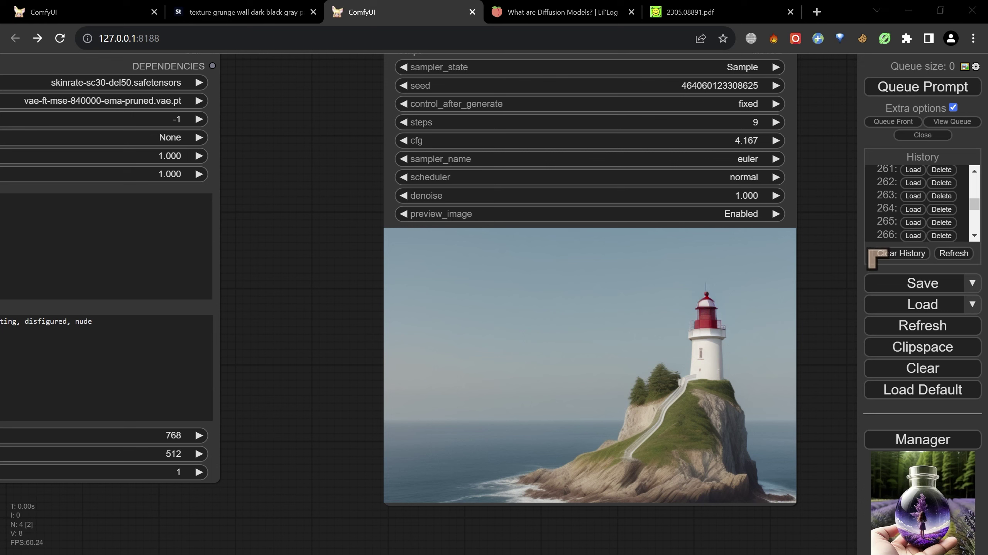
left_click(914, 222)
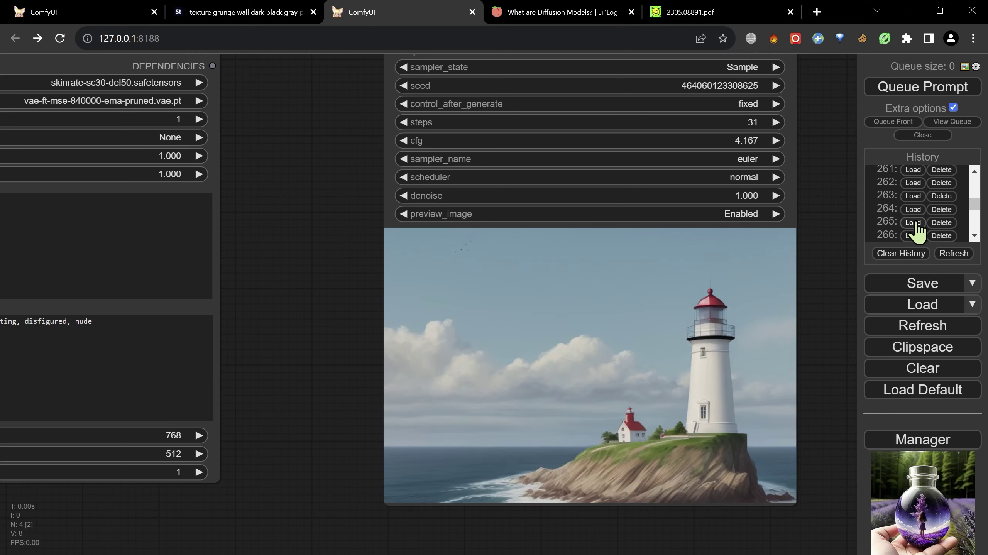
left_click(913, 210)
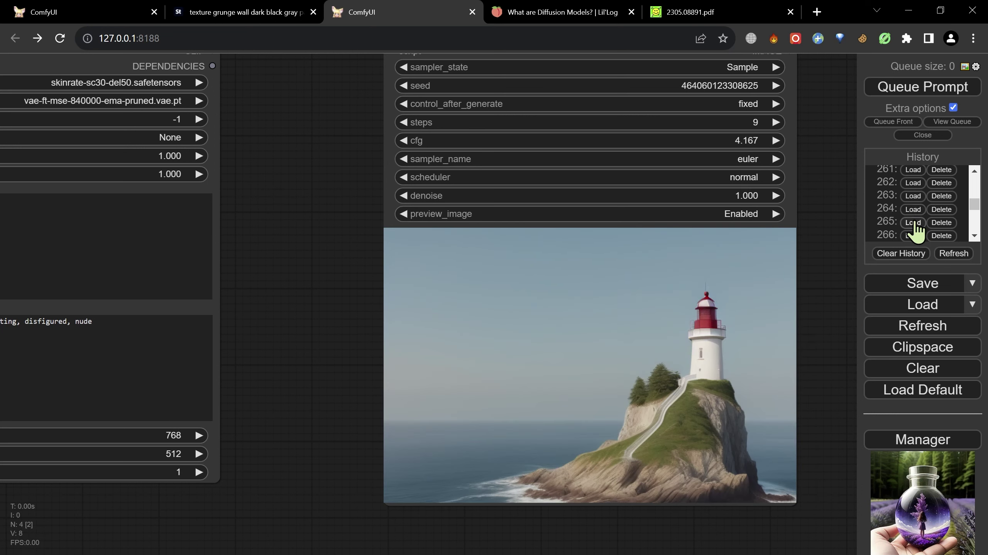
left_click(913, 222)
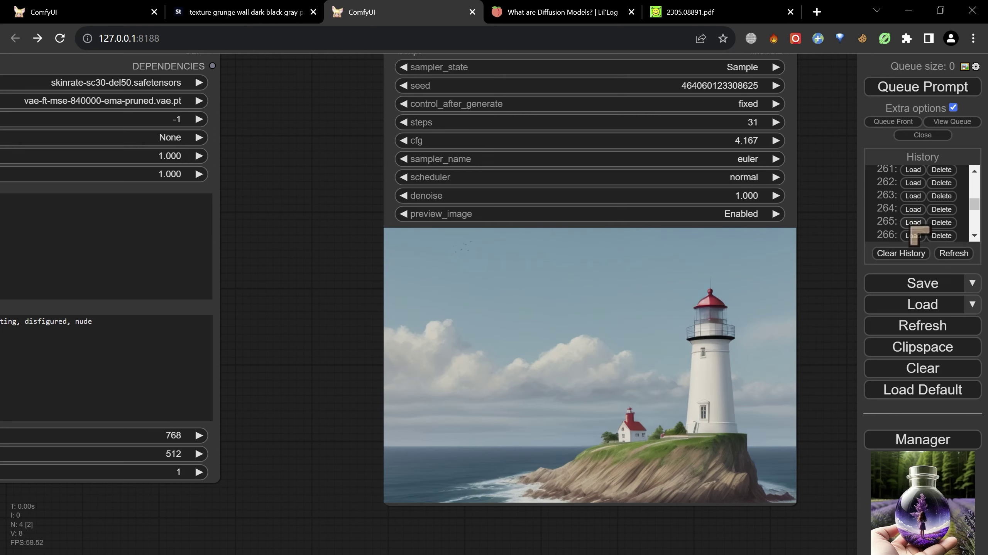
left_click(912, 209)
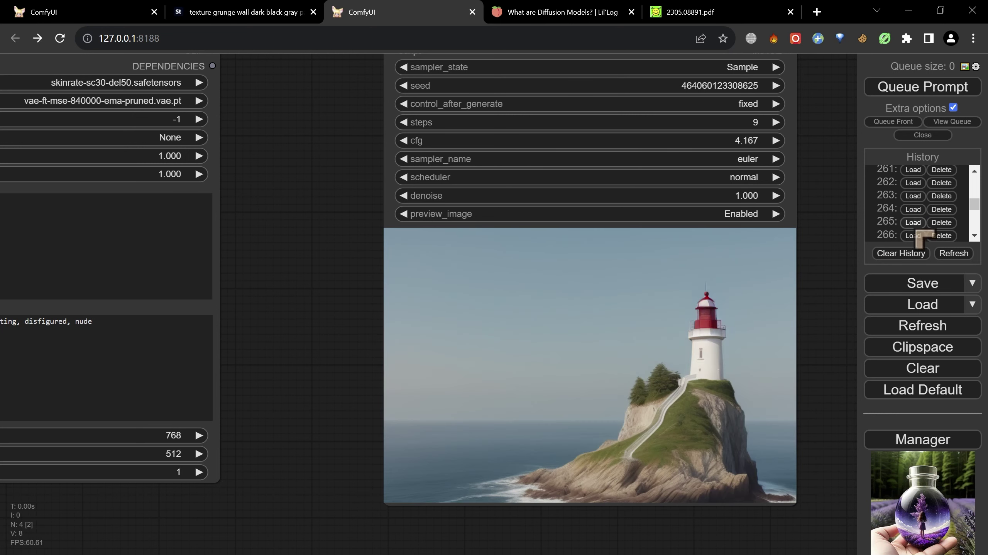
left_click(913, 212)
left_click(913, 209)
left_click(911, 222)
left_click(906, 210)
Examine the positive and negative prompt texts together with the sampler settings and the generated image
scroll(337, 170, "down", 5)
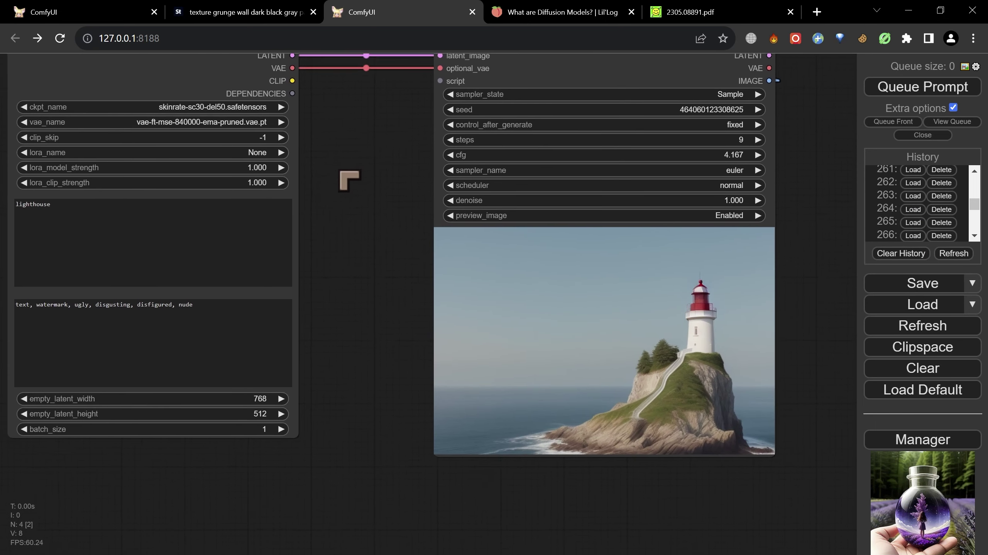
left_click_drag(349, 181, 365, 203)
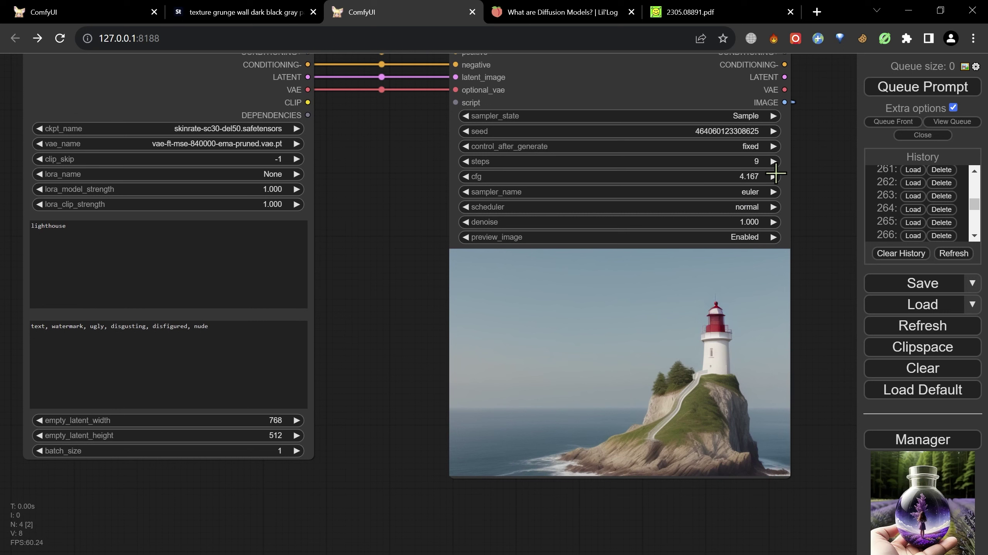
left_click(223, 336)
left_click(210, 266)
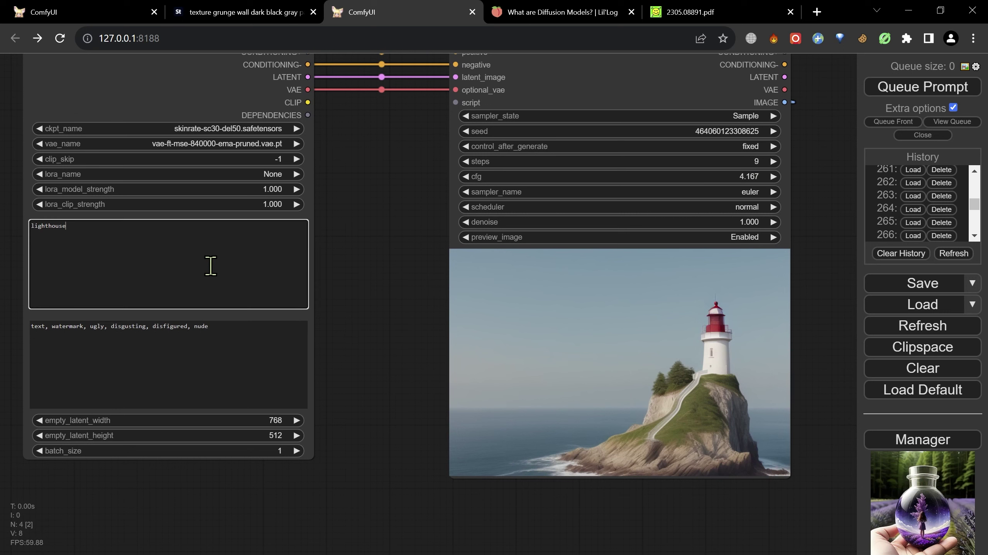
left_click(208, 349)
left_click(213, 270)
Load history entries 265, 264, 265 and 266 in turn to compare the results at 31, 9 and 55 steps
left_click(913, 222)
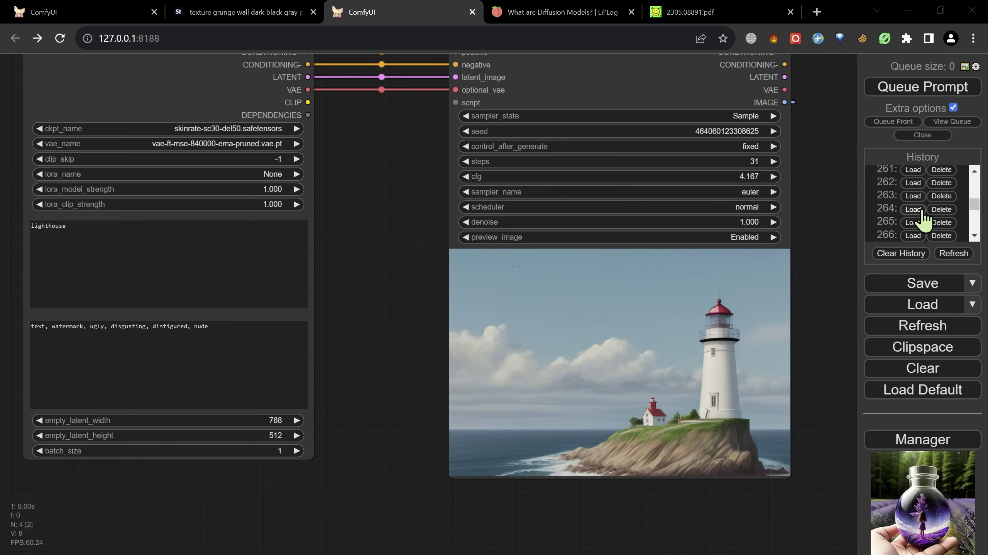
left_click(913, 210)
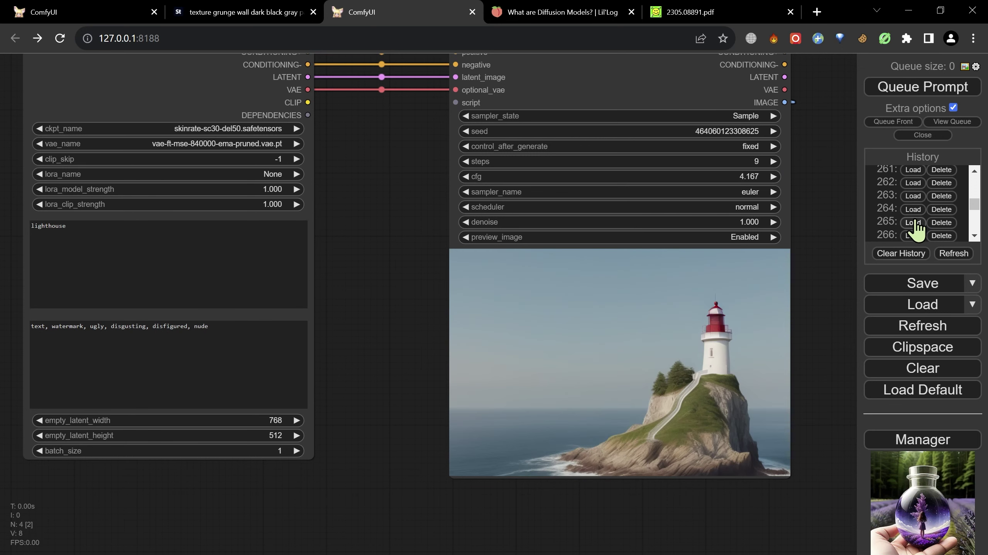
left_click(914, 220)
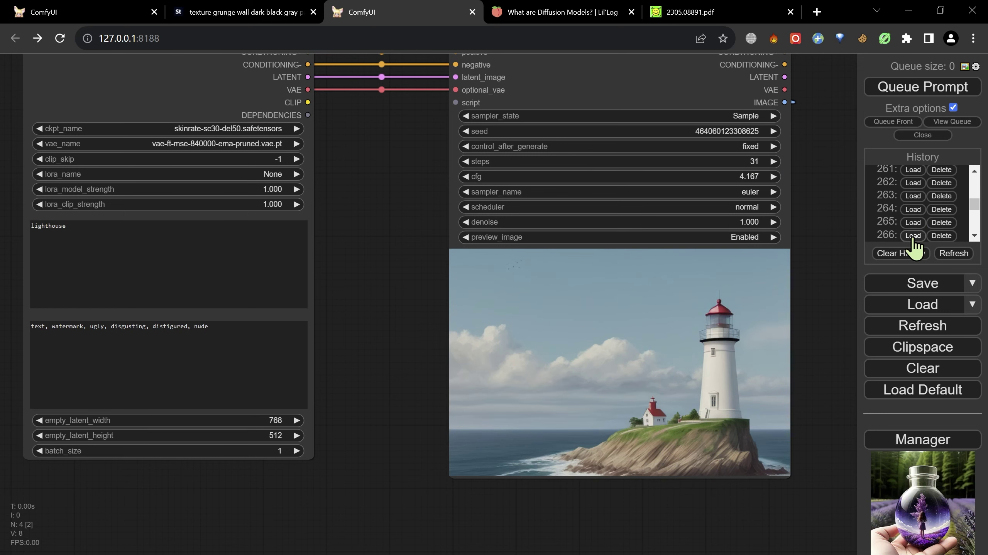
left_click(913, 236)
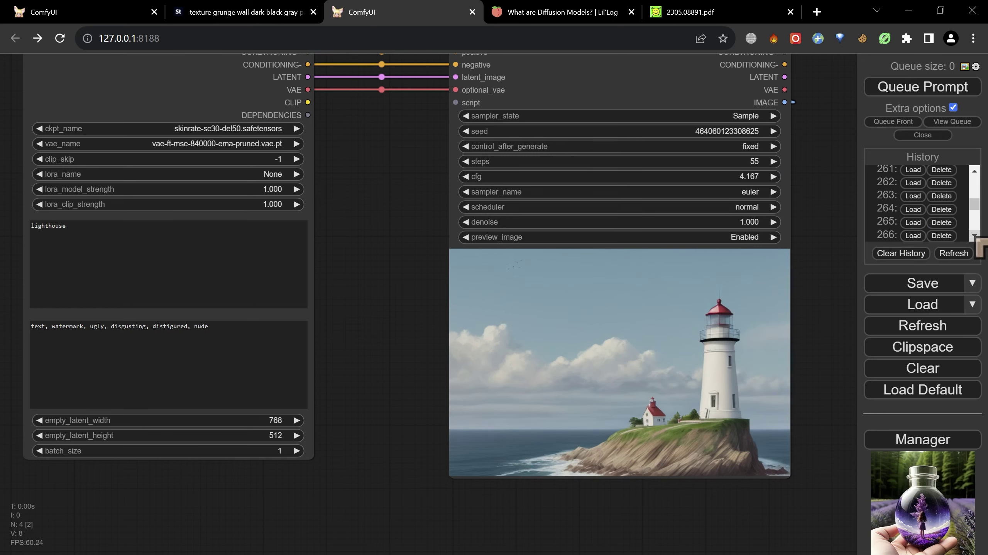
Reload history entries 265, 266 and 264, ending on 265, to recheck how the step count changes the lighthouse image
scroll(976, 237, "down", 1)
scroll(964, 218, "down", 1)
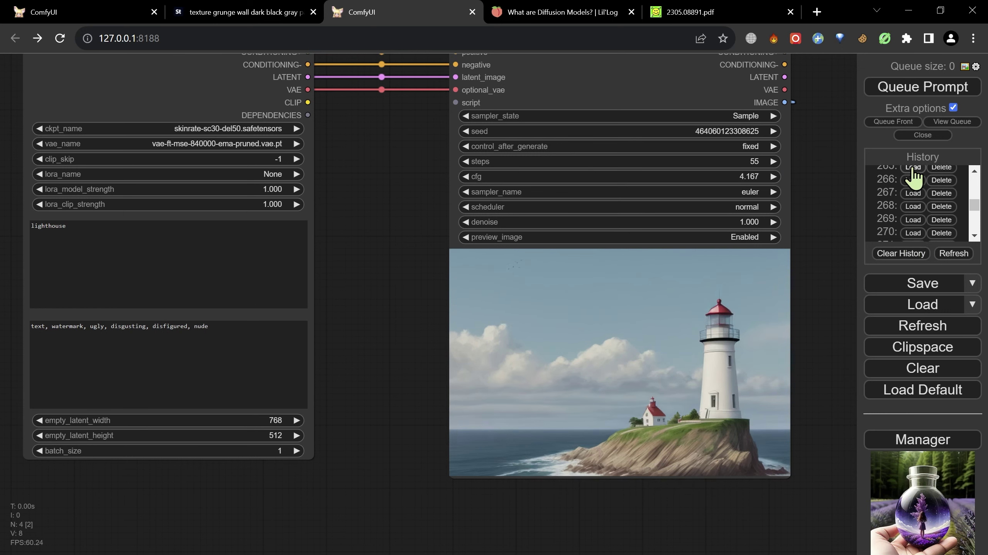
left_click(913, 168)
left_click(913, 180)
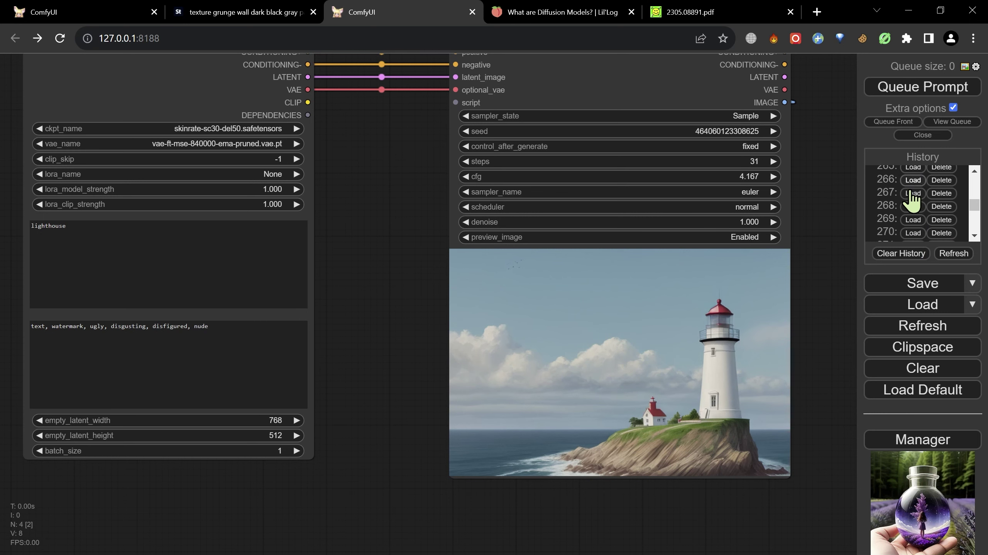
left_click(912, 167)
scroll(934, 210, "up", 1)
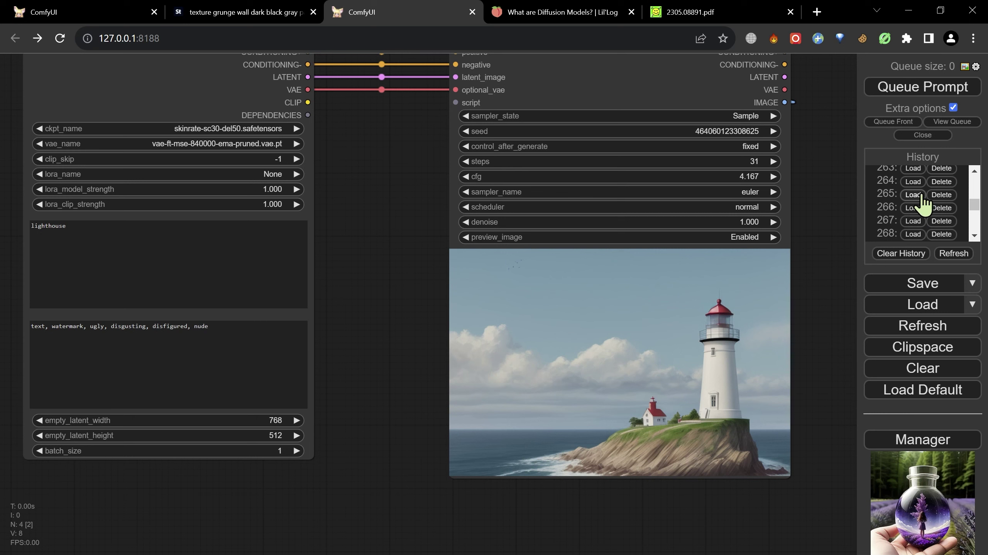
left_click(913, 204)
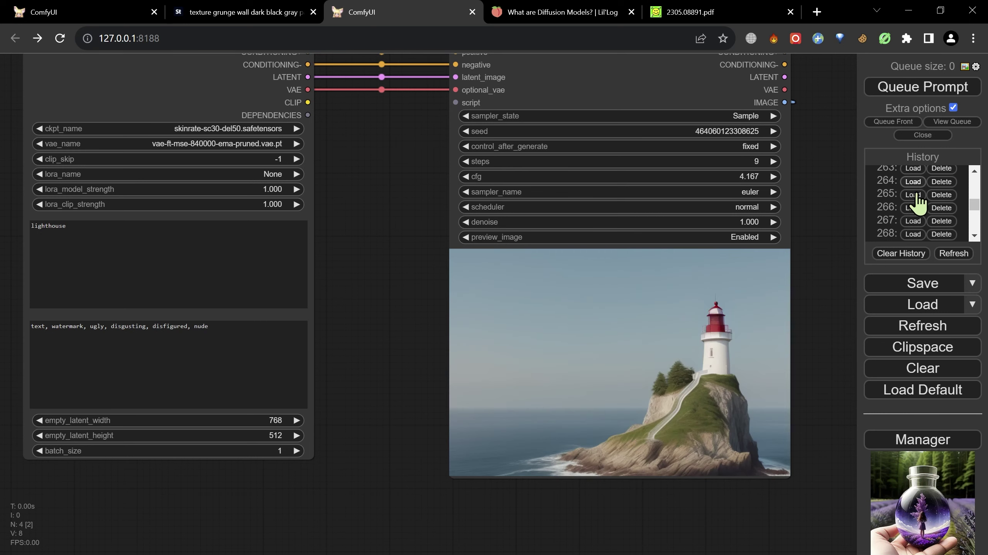
left_click(913, 197)
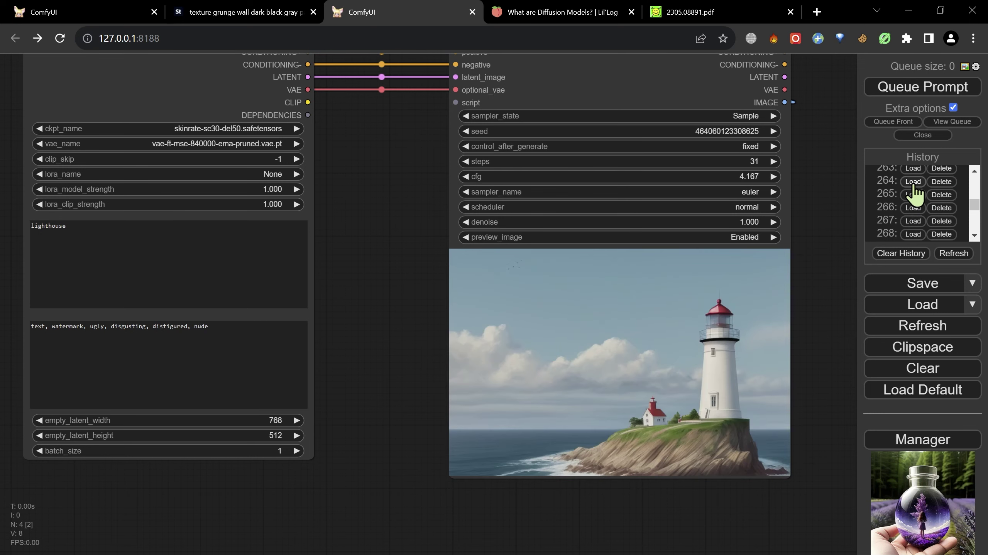
Switch repeatedly between history entries 266 and 265 to compare the 55-step and 31-step images in detail
left_click(913, 208)
left_click(913, 194)
left_click(914, 208)
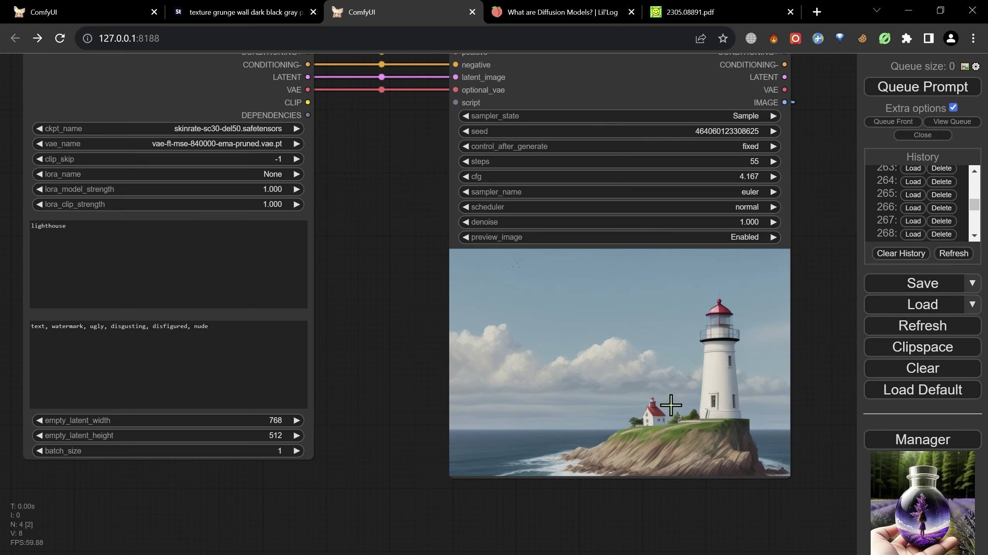
left_click(912, 195)
left_click(913, 208)
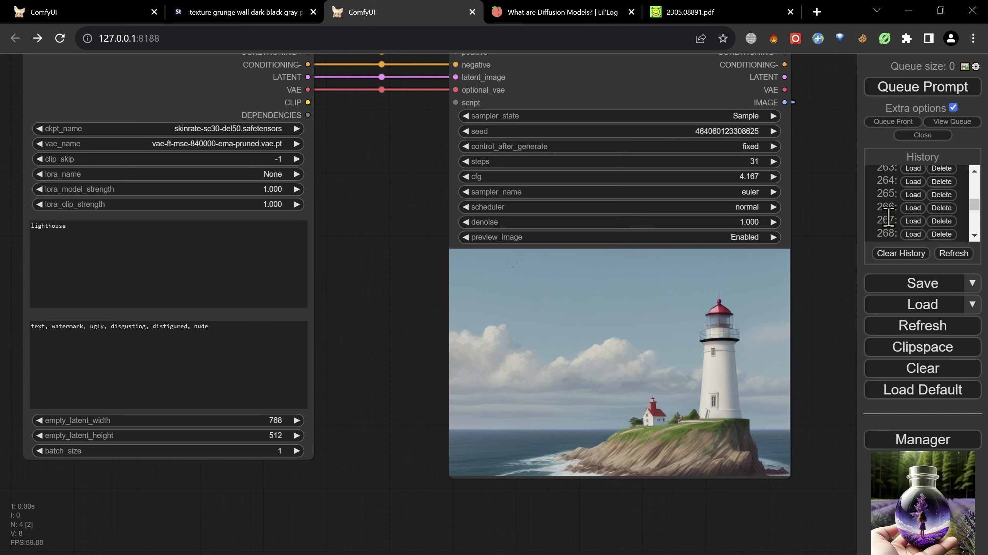
left_click(914, 207)
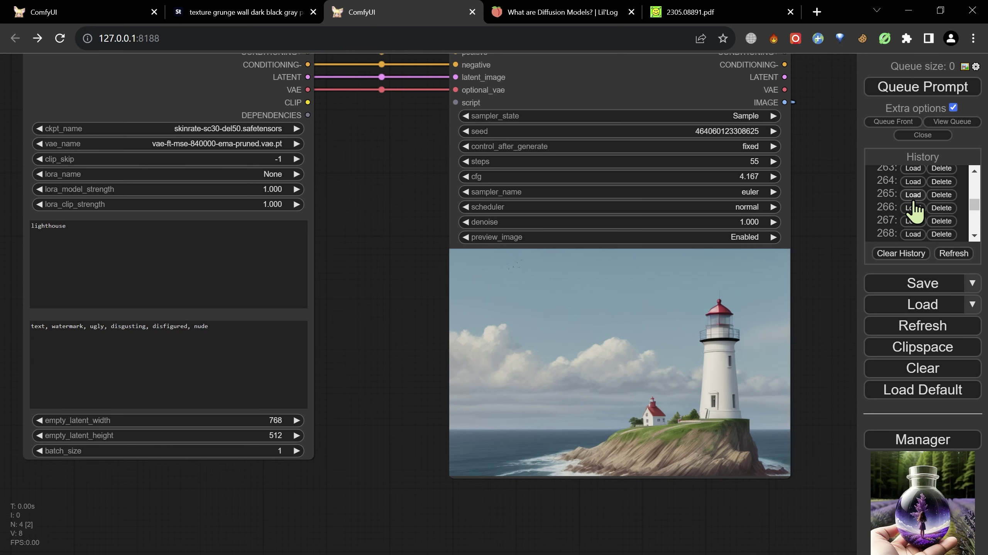
Load history entries 267 and 268, then compare the 22-step image of entry 267 with the 55-step image of entry 266
left_click(913, 221)
left_click(913, 234)
left_click(911, 225)
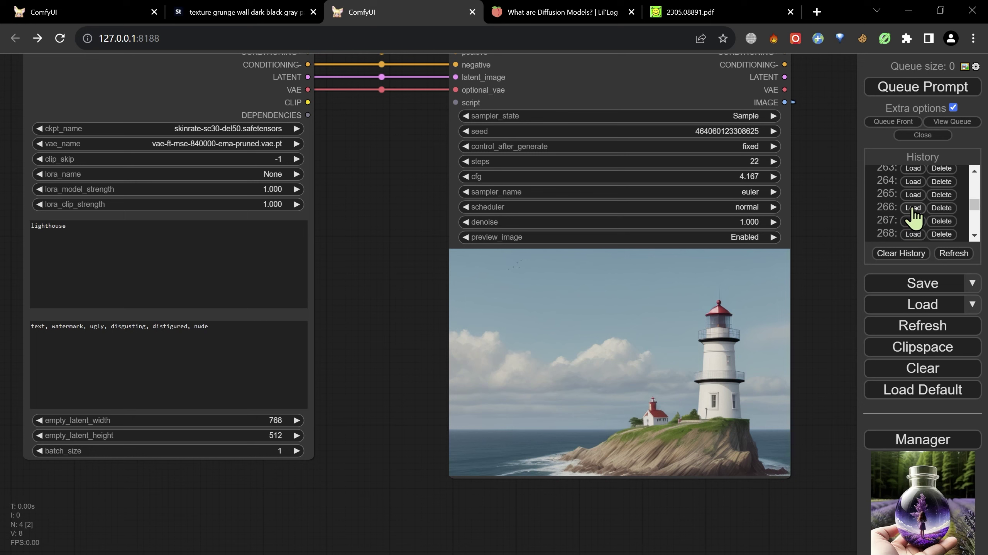
left_click(912, 208)
left_click(911, 221)
left_click(912, 222)
left_click(912, 221)
Switch between history entries 268 and 267 to compare cfg 10.833 and 4.167 at 22 steps
left_click(916, 234)
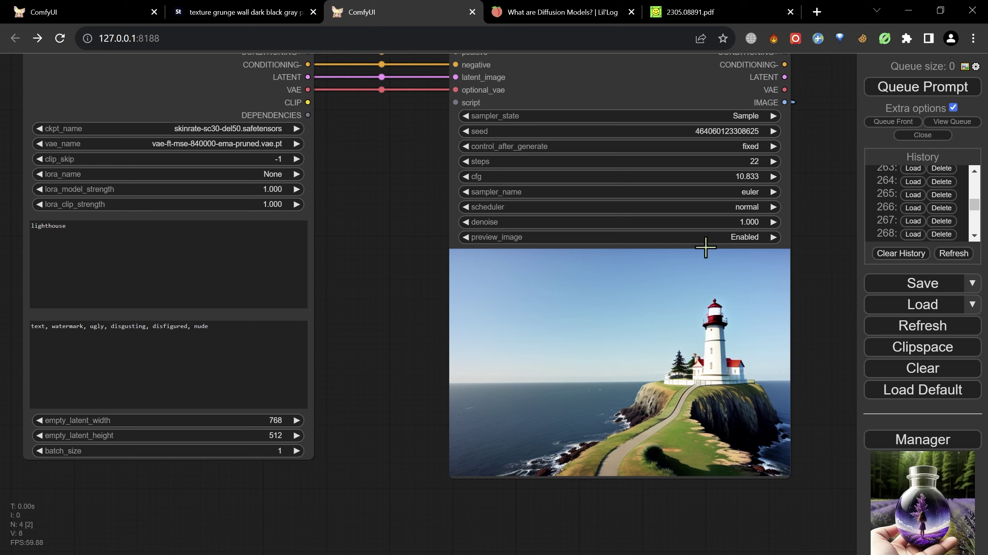
left_click(914, 238)
left_click(913, 222)
left_click(913, 234)
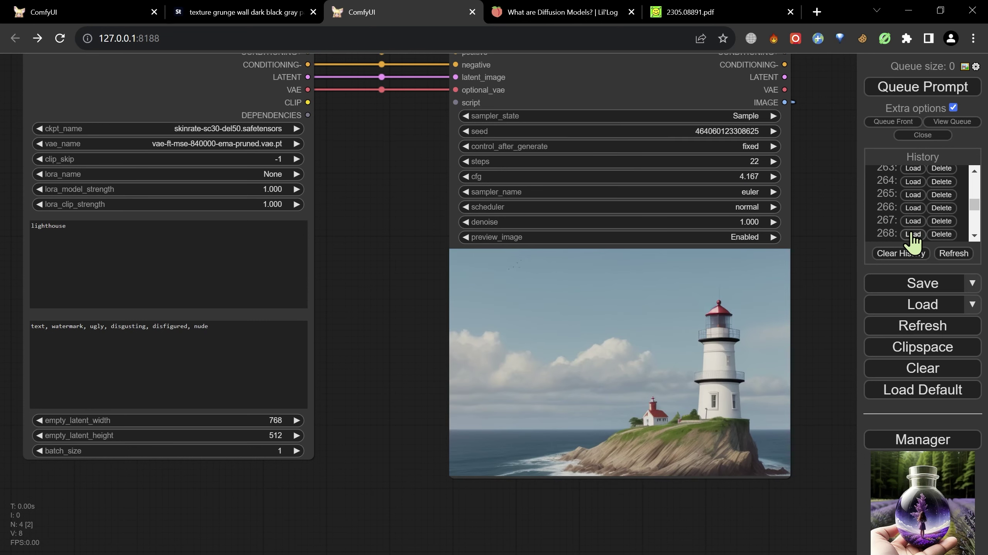
left_click(913, 235)
left_click(912, 221)
left_click(912, 235)
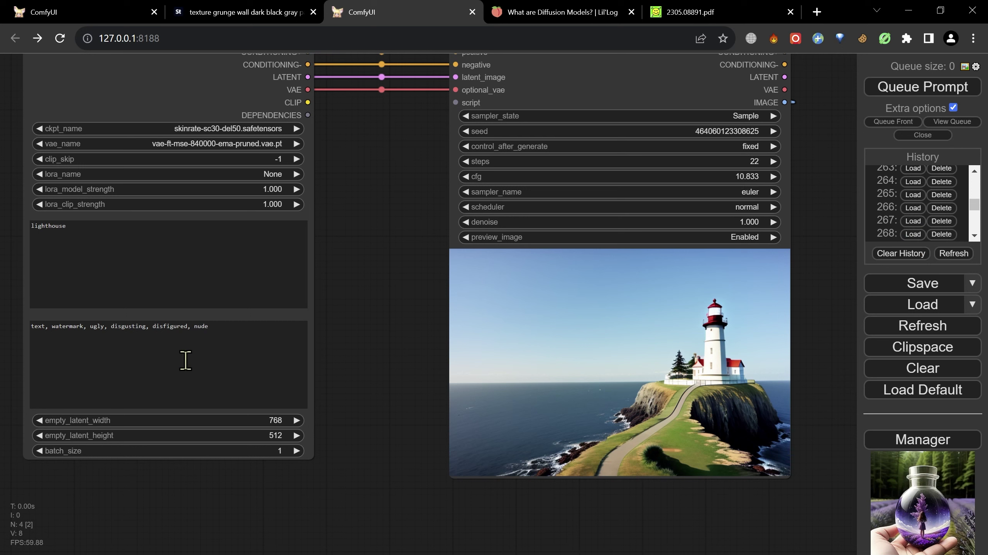
left_click(911, 221)
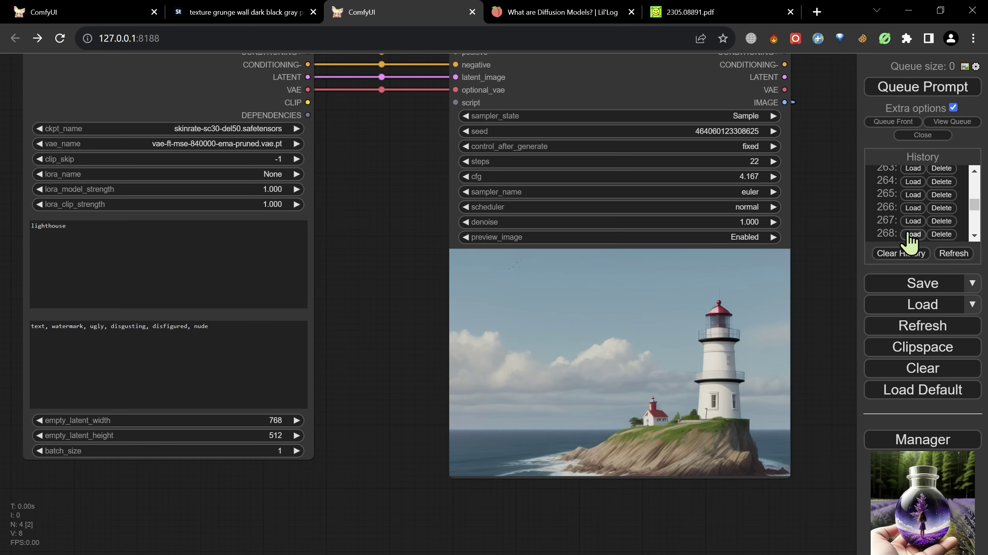
left_click(911, 234)
left_click(911, 235)
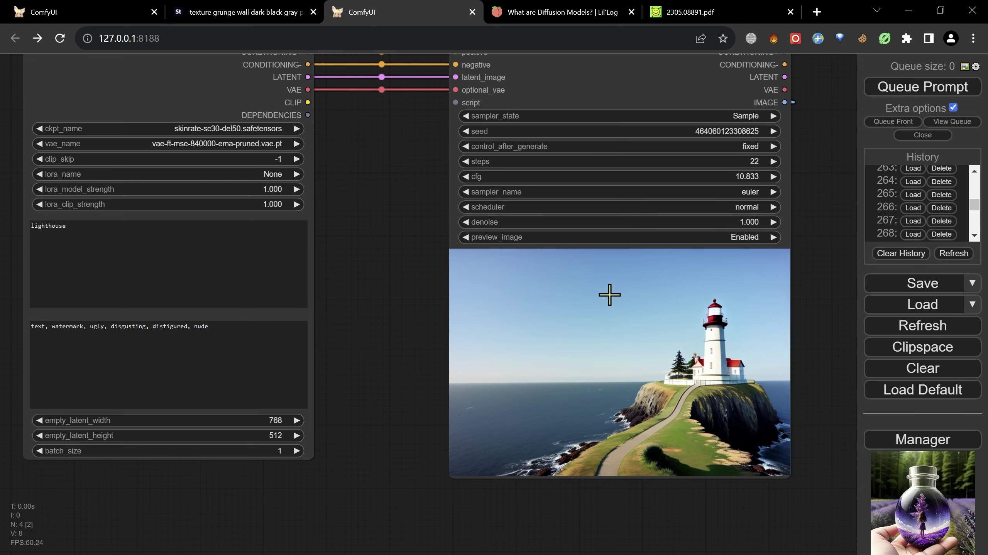
Inspect the lighthouse image of history entry 268, generated at cfg 10.833, up close
scroll(753, 383, "up", 8)
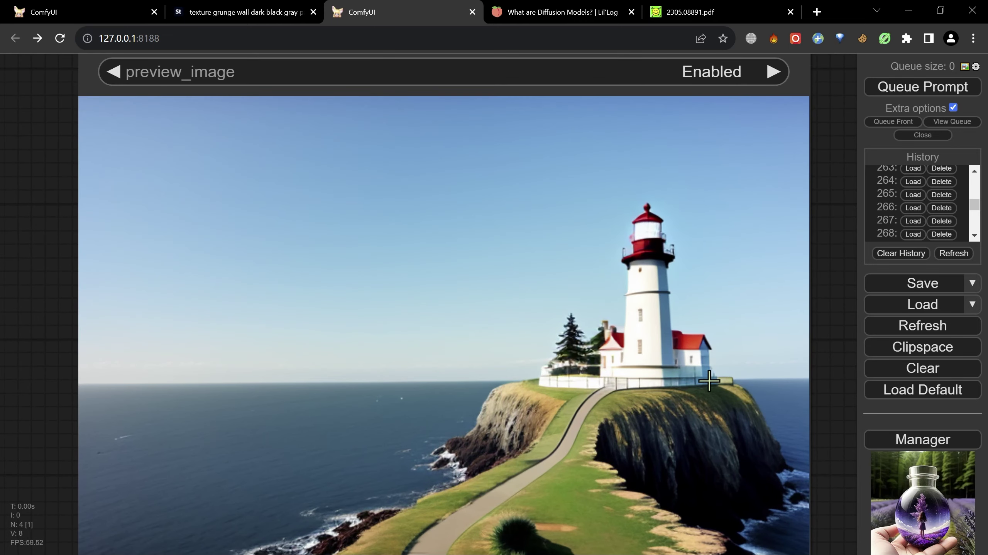
scroll(598, 450, "down", 2)
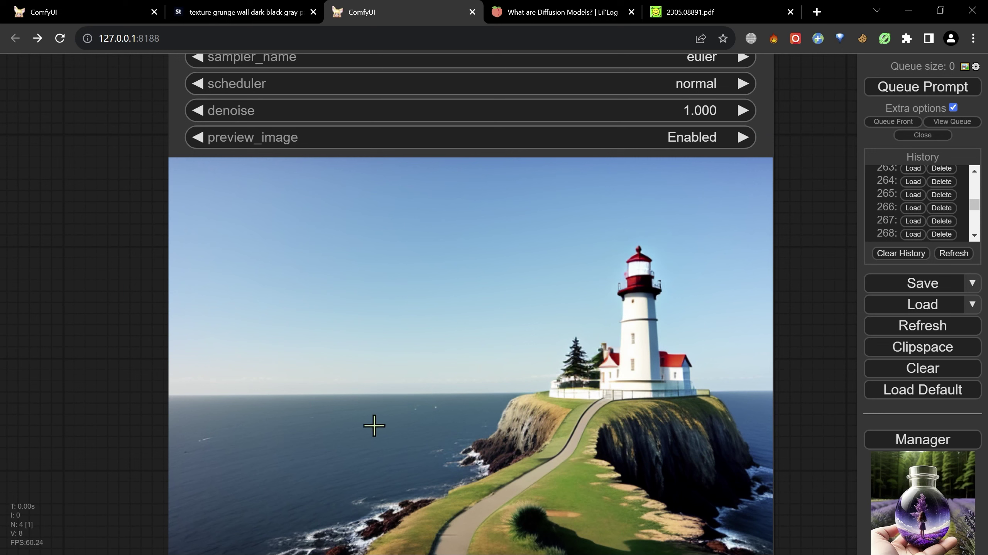
left_click(913, 234)
left_click(913, 233)
scroll(733, 282, "down", 3)
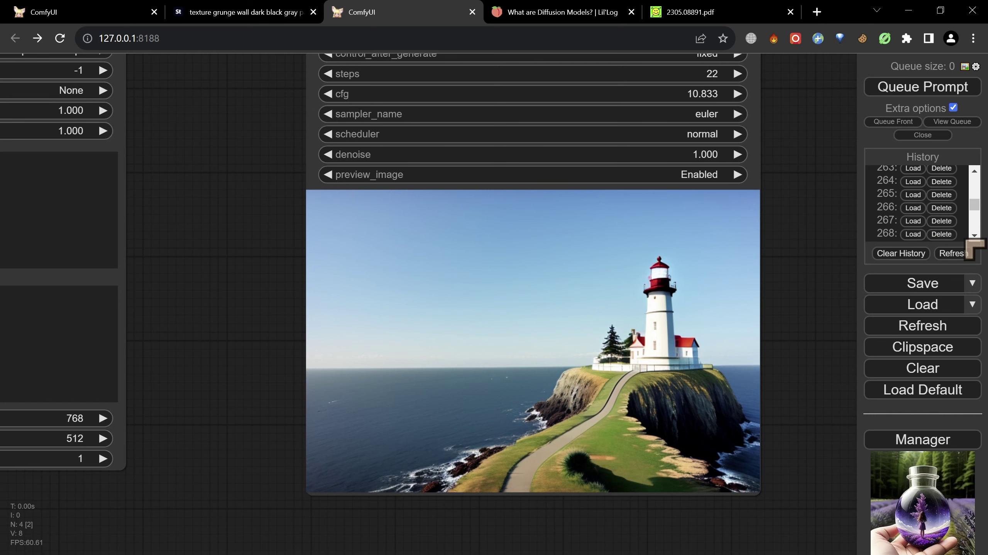
Load history entries 270, 271 and 274 in turn to view the results at cfg 13.750, 25.000 and 50.833
scroll(974, 236, "down", 1)
scroll(930, 214, "down", 1)
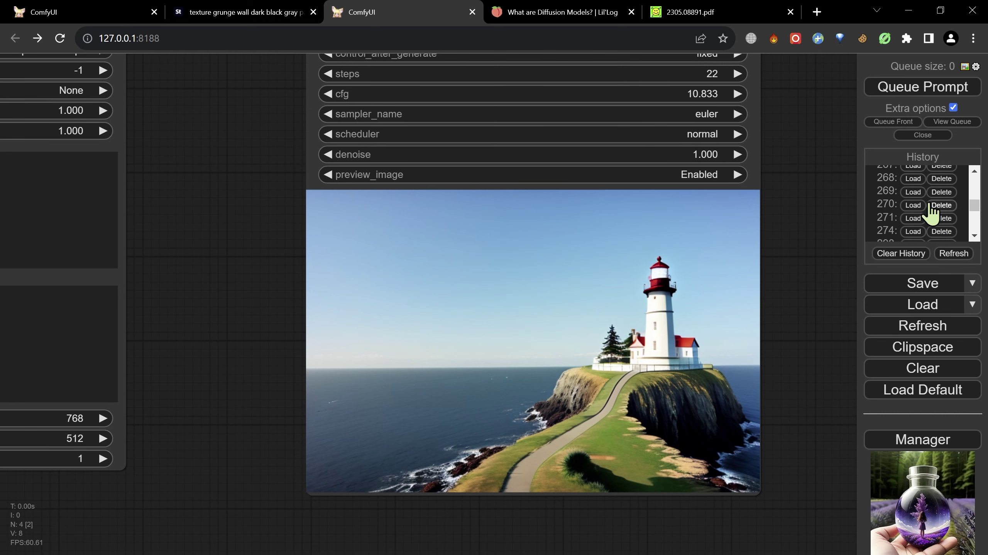
left_click(914, 205)
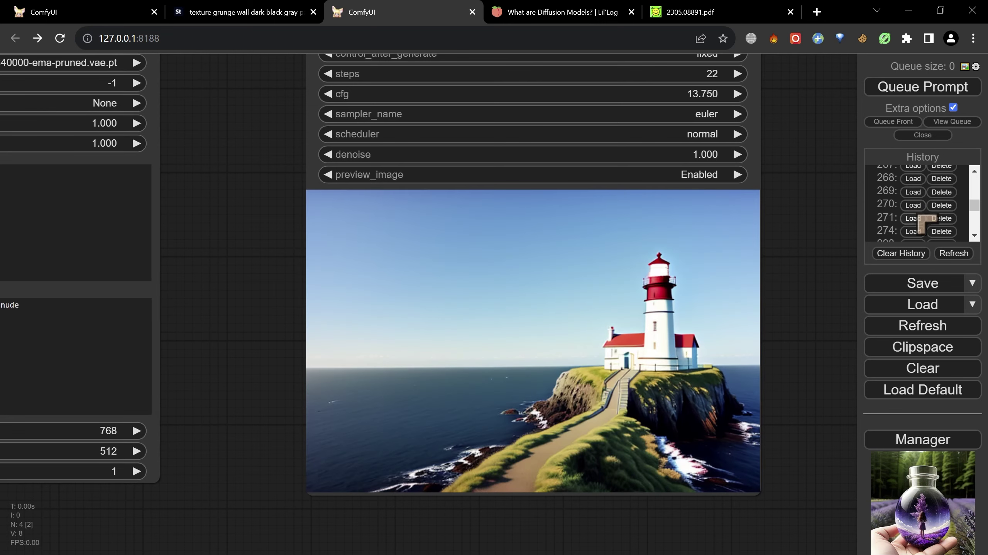
left_click(914, 219)
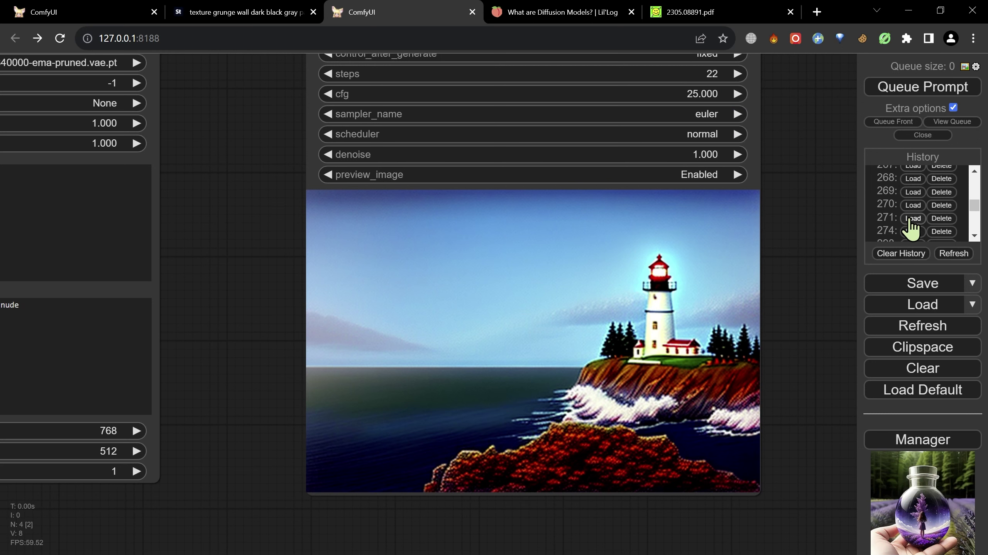
left_click(912, 231)
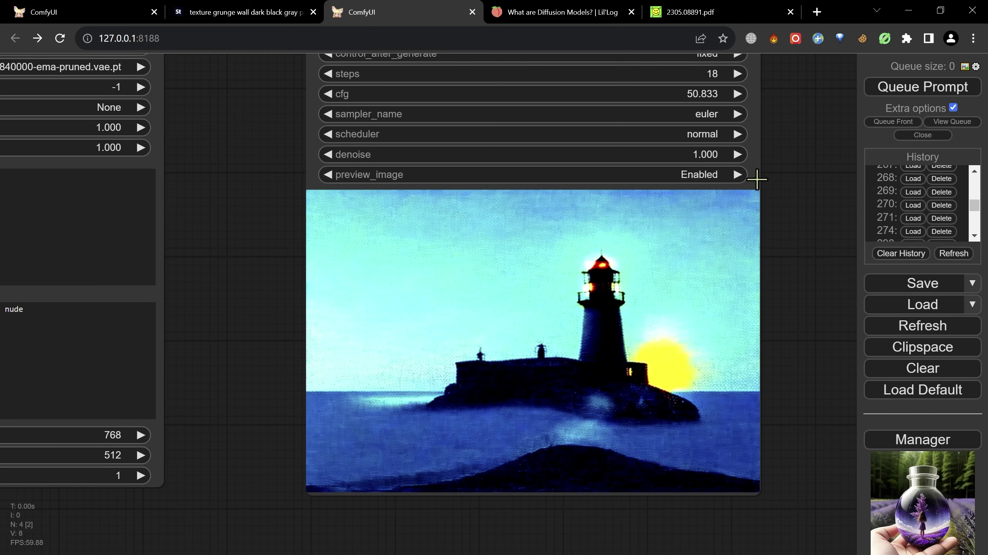
scroll(777, 268, "down", 1)
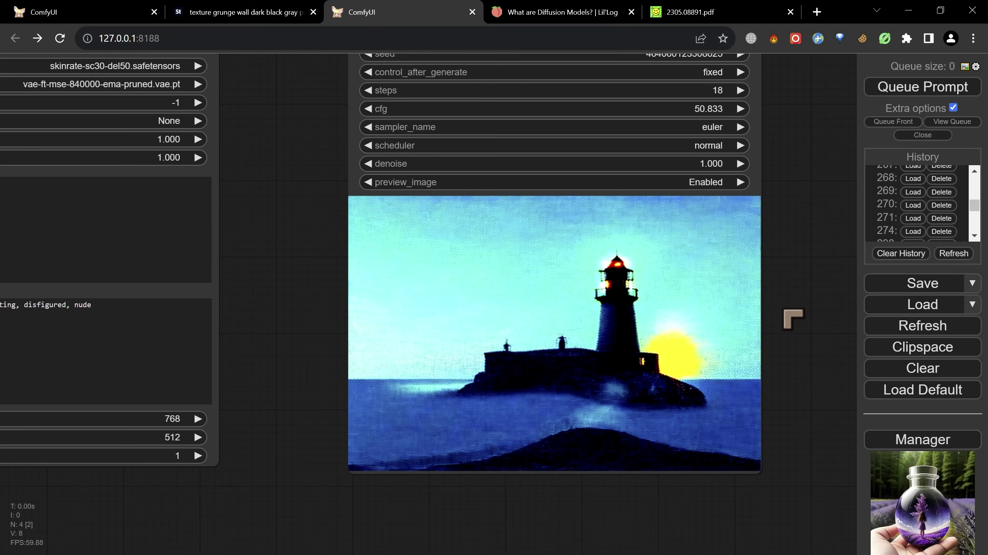
left_click_drag(800, 333, 831, 376)
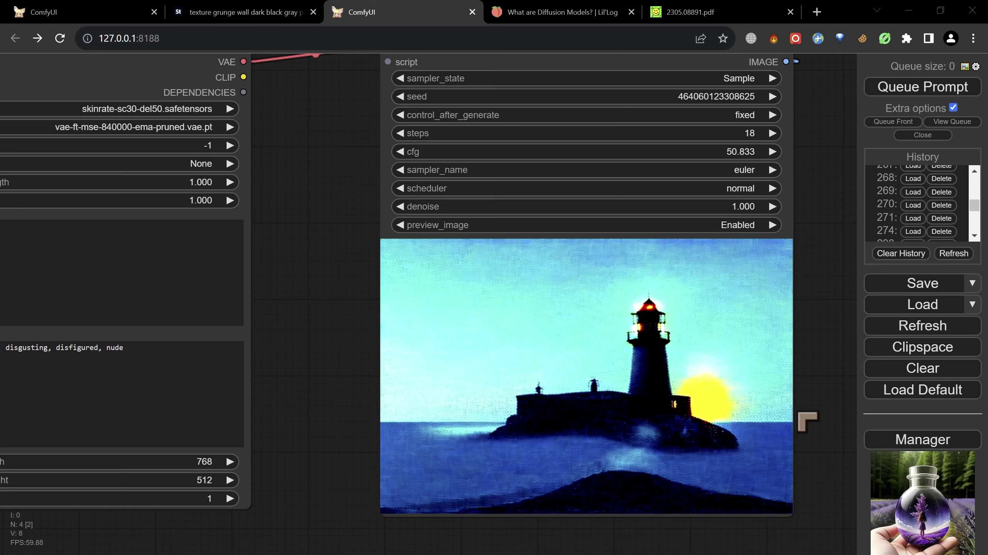
Switch repeatedly between history entries 271 and 274 to compare the images at cfg 25.000 and 50.833
left_click(914, 219)
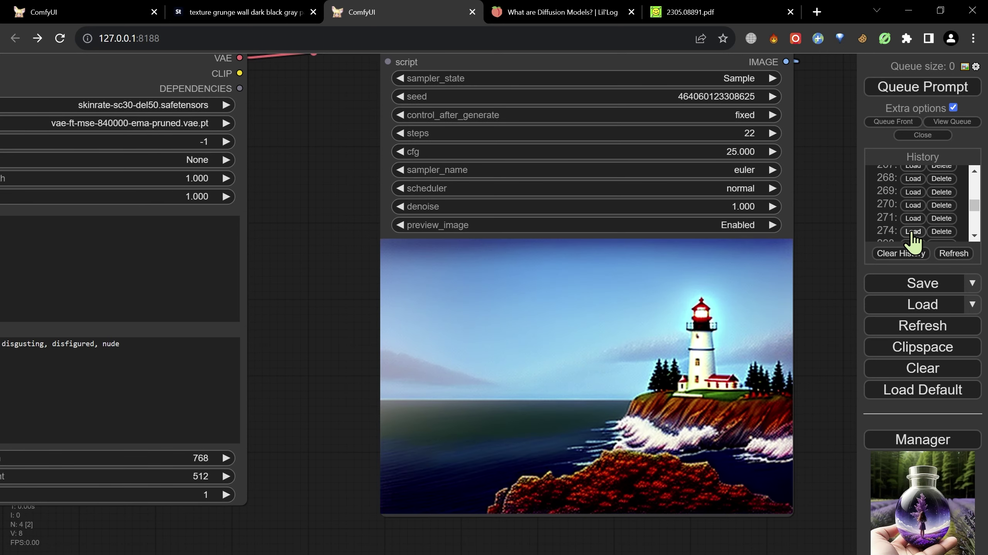
left_click(912, 232)
left_click(911, 219)
left_click(913, 231)
left_click(912, 218)
left_click(913, 231)
Load history entry 298 and examine its lighthouse image together with its prompts, LoRA settings and sampler values
scroll(917, 227, "down", 2)
scroll(917, 227, "down", 1)
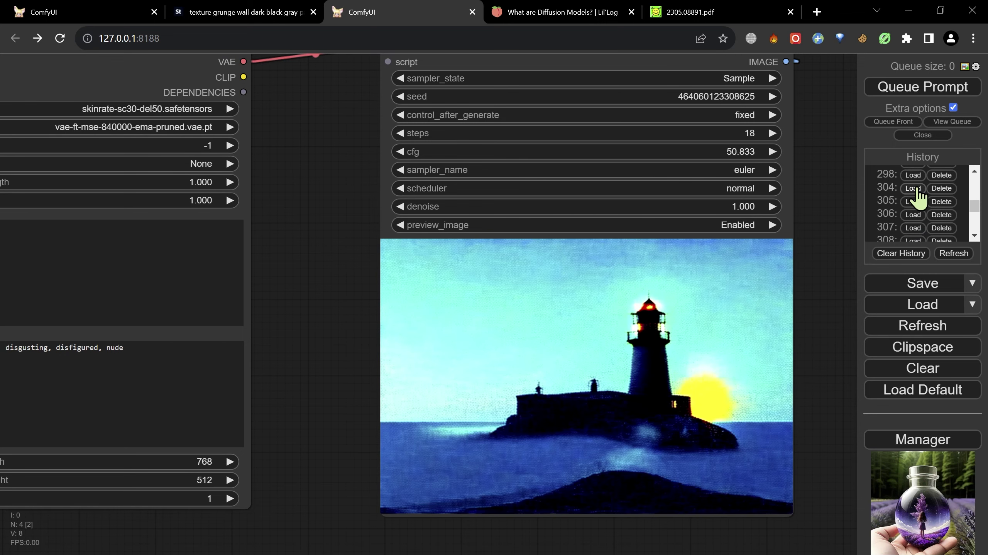
scroll(975, 174, "up", 2)
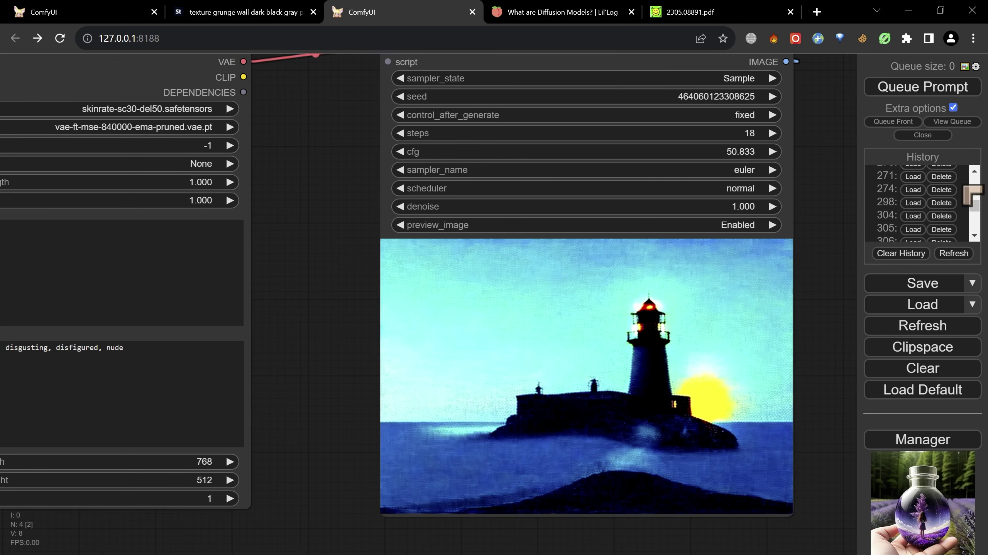
left_click(913, 202)
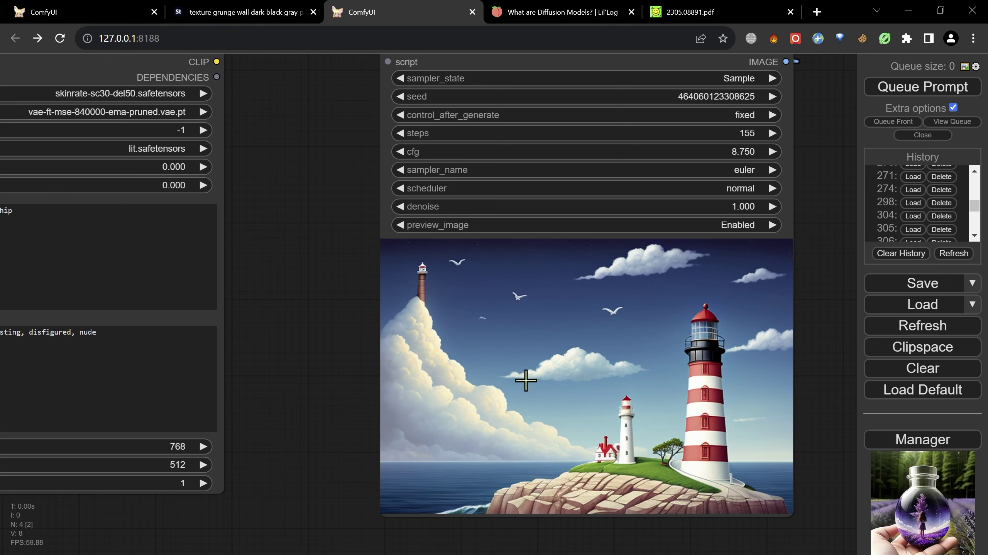
left_click_drag(373, 384, 505, 404)
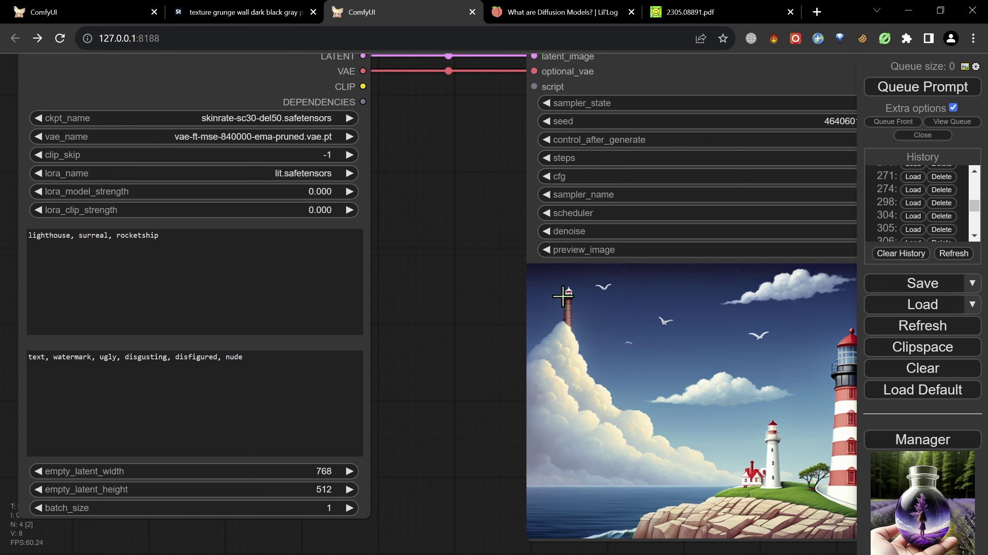
scroll(496, 384, "down", 1)
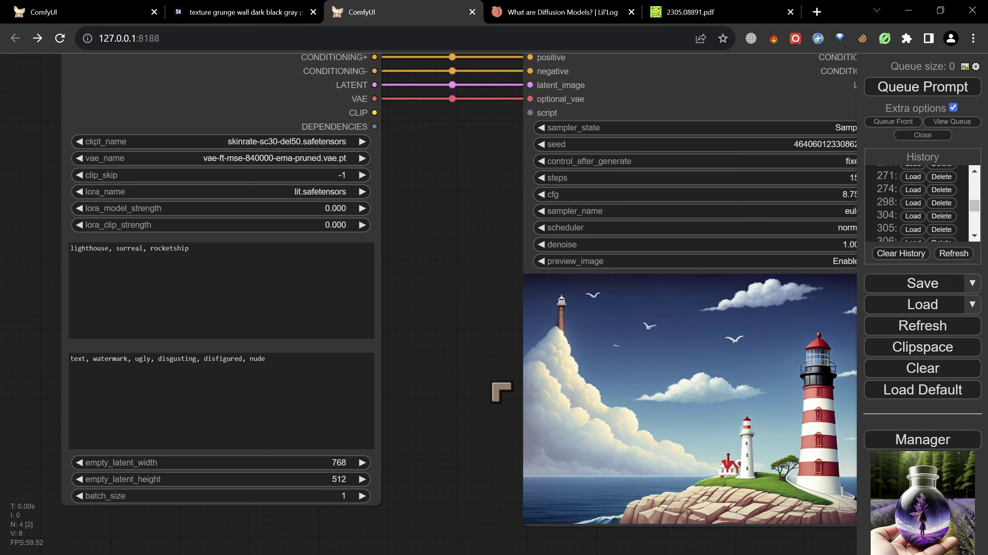
left_click_drag(493, 384, 428, 348)
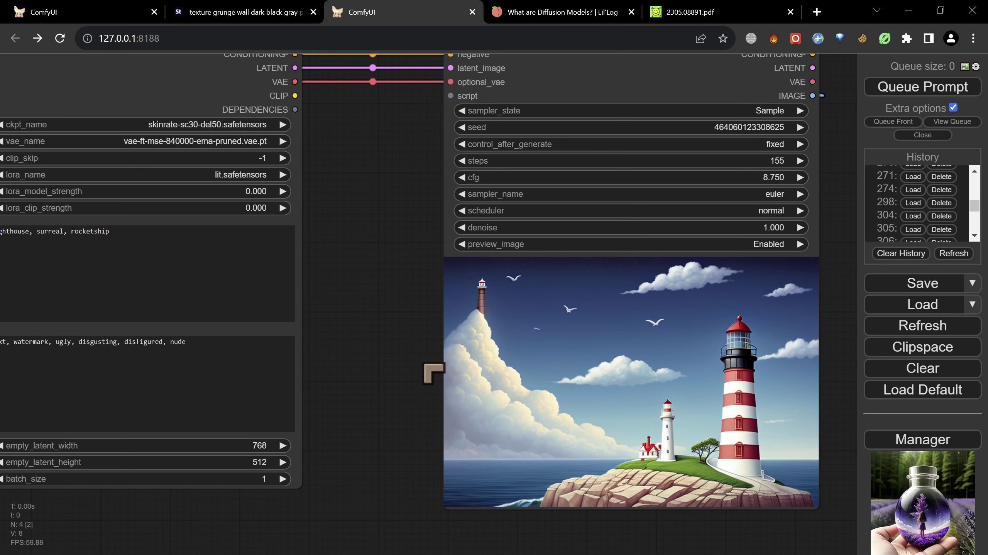
left_click_drag(434, 374, 432, 384)
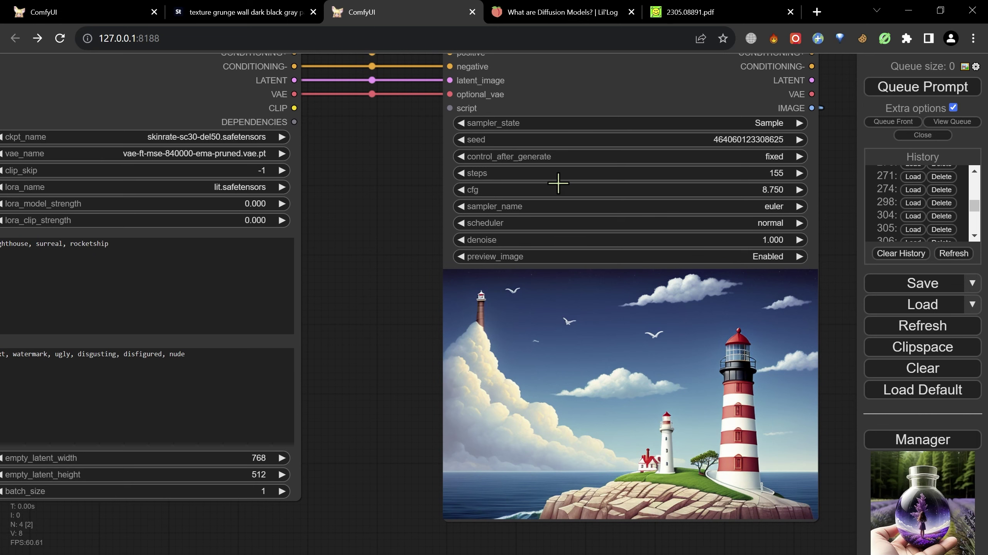
scroll(790, 191, "up", 1)
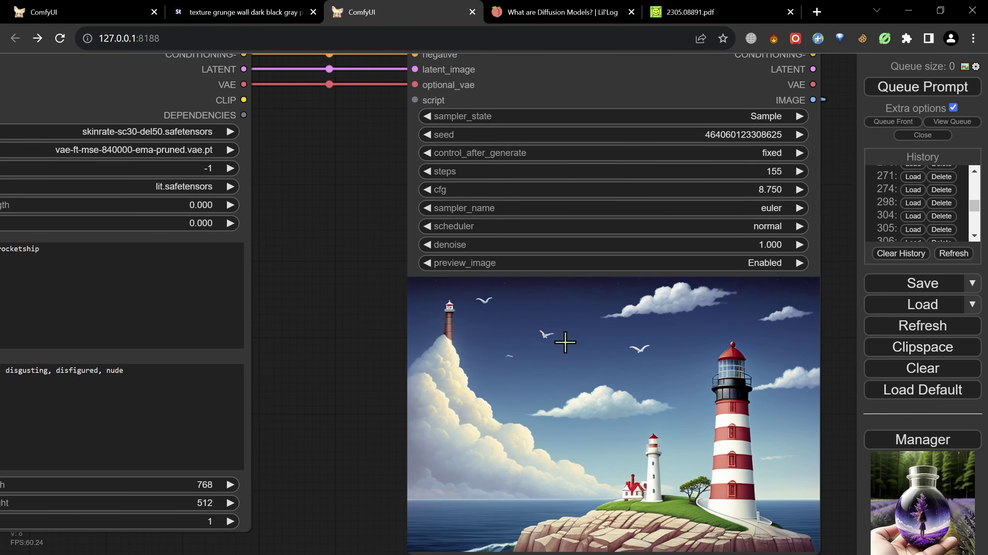
scroll(364, 339, "down", 1)
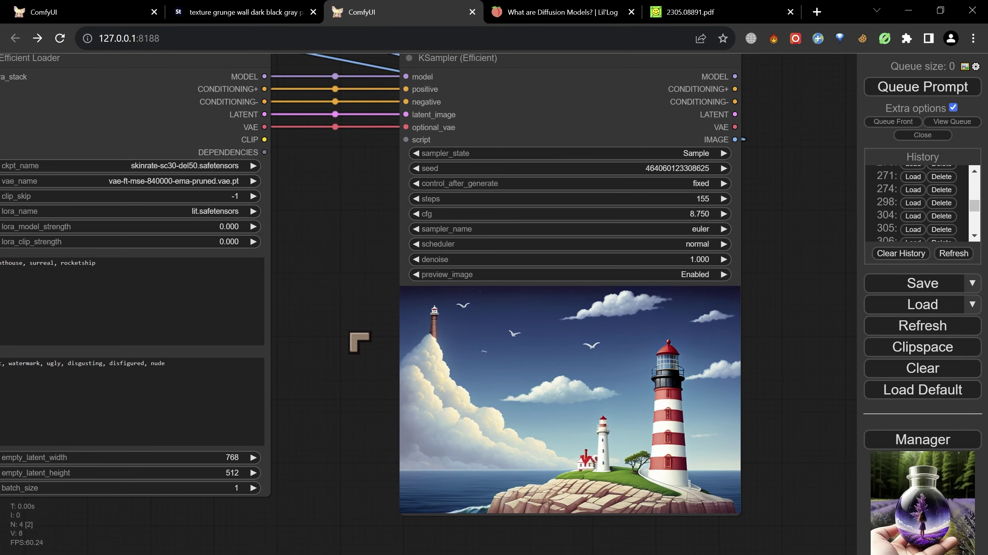
scroll(686, 207, "down", 1)
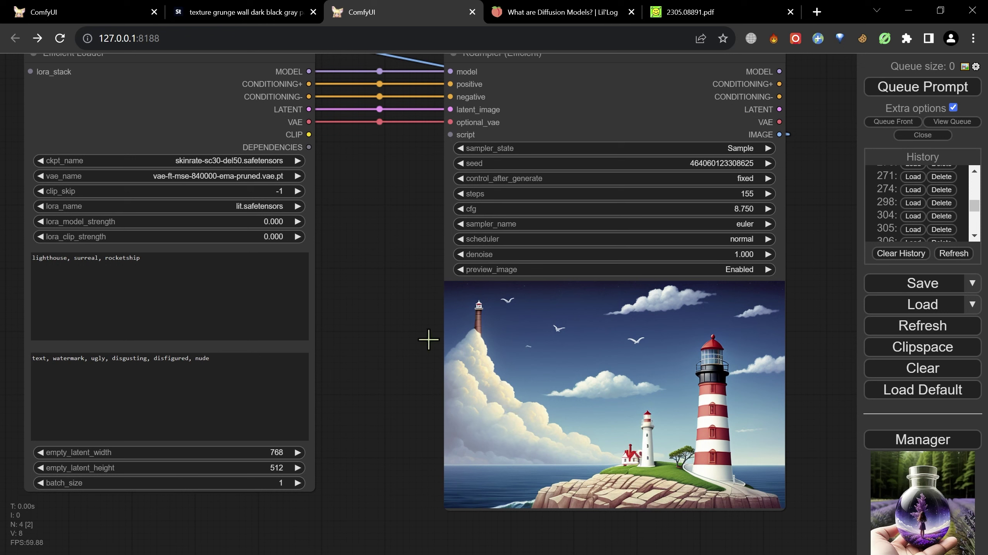
Highlight the positive prompt "lighthouse, surreal, rocketship" and review the negative prompt in the Efficient Loader
triple_click(95, 264)
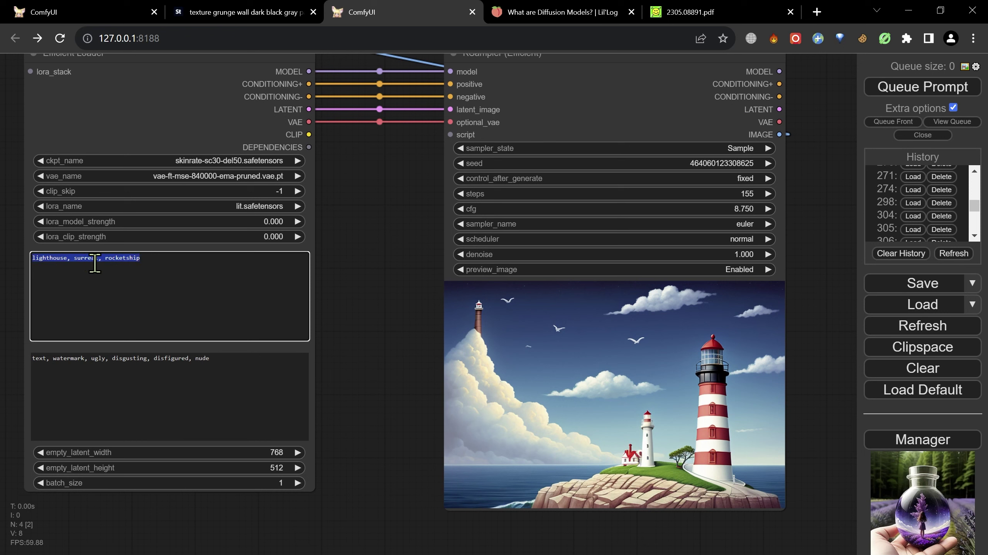
left_click(136, 264)
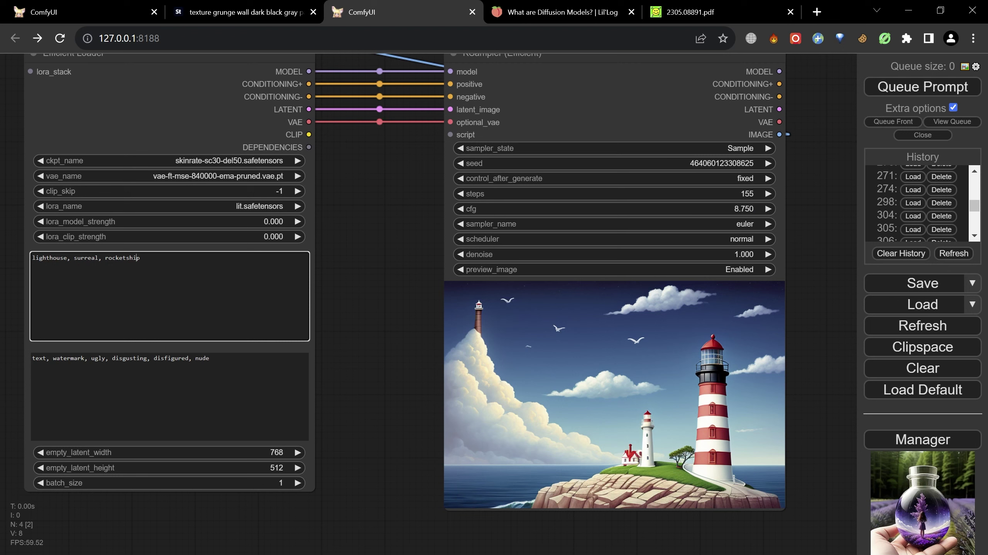
left_click(413, 368)
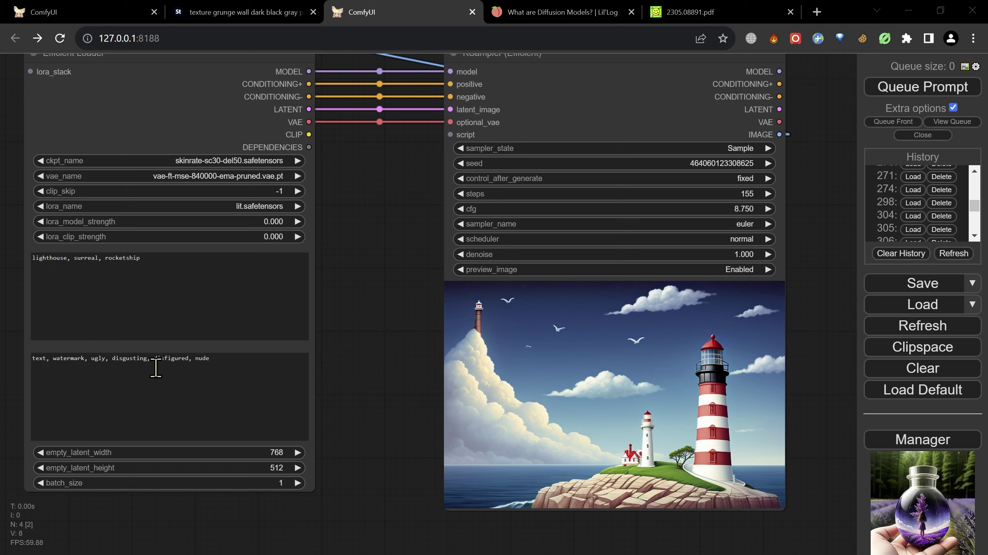
left_click(163, 358)
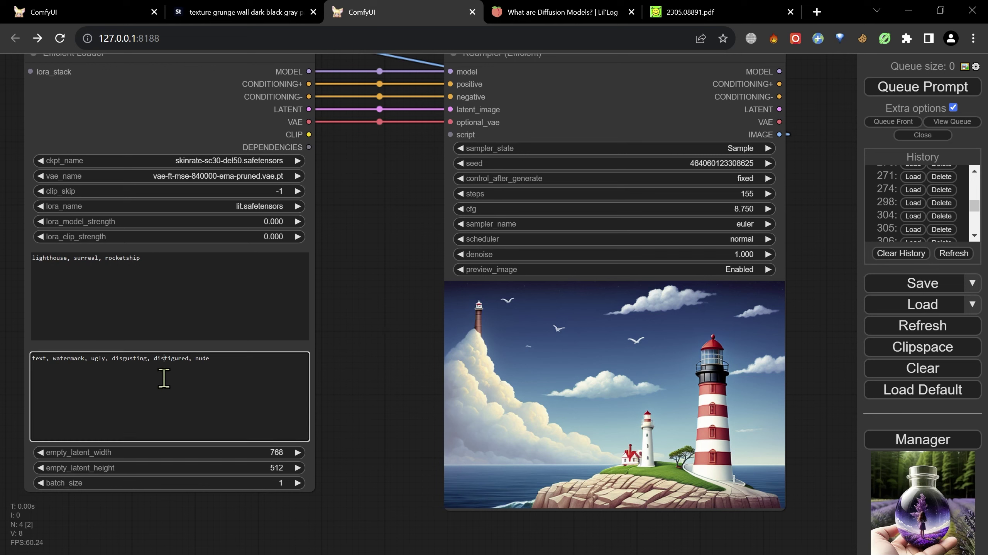
left_click(177, 314)
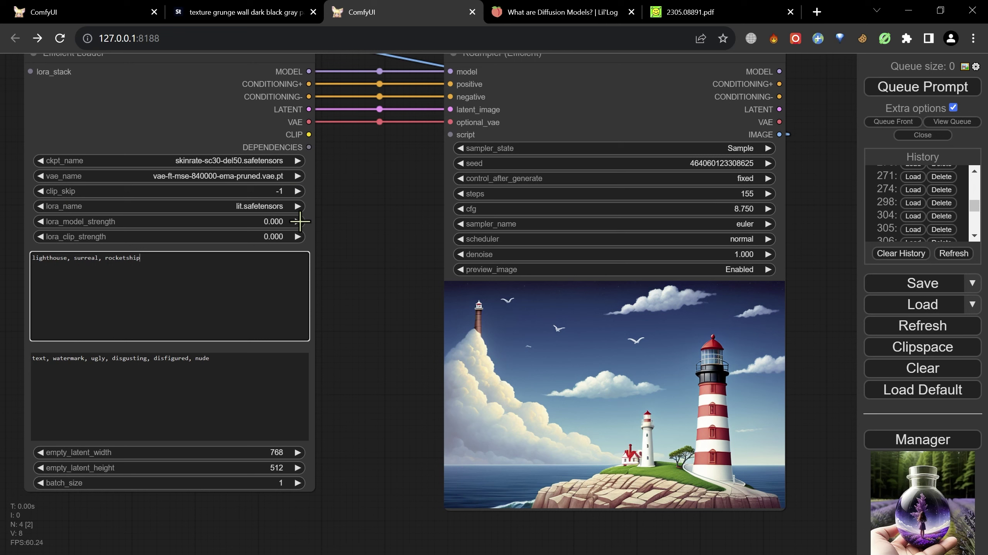
Set the Efficient Loader's checkpoint to dreamshaper_7.safetensors and lower its clip_skip by one
left_click(262, 163)
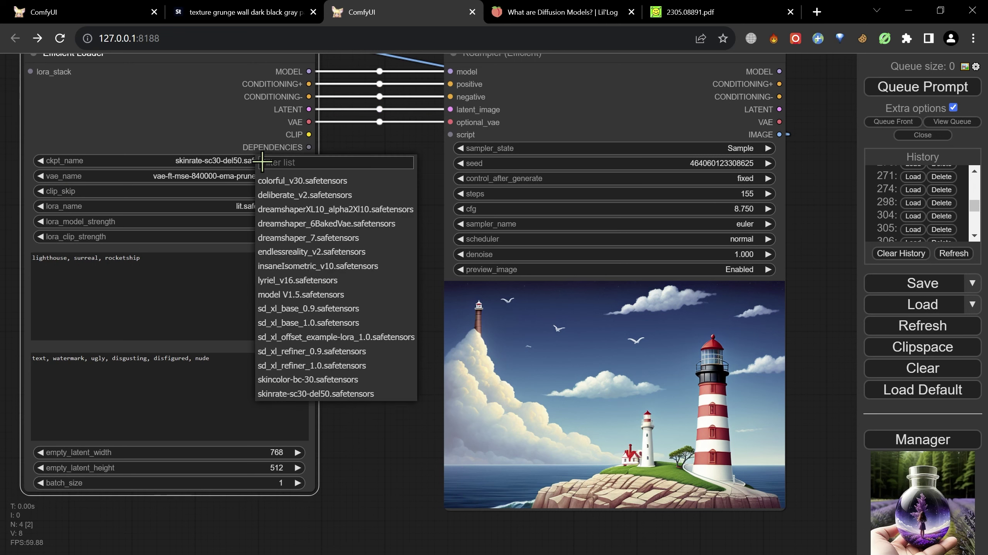
left_click(304, 238)
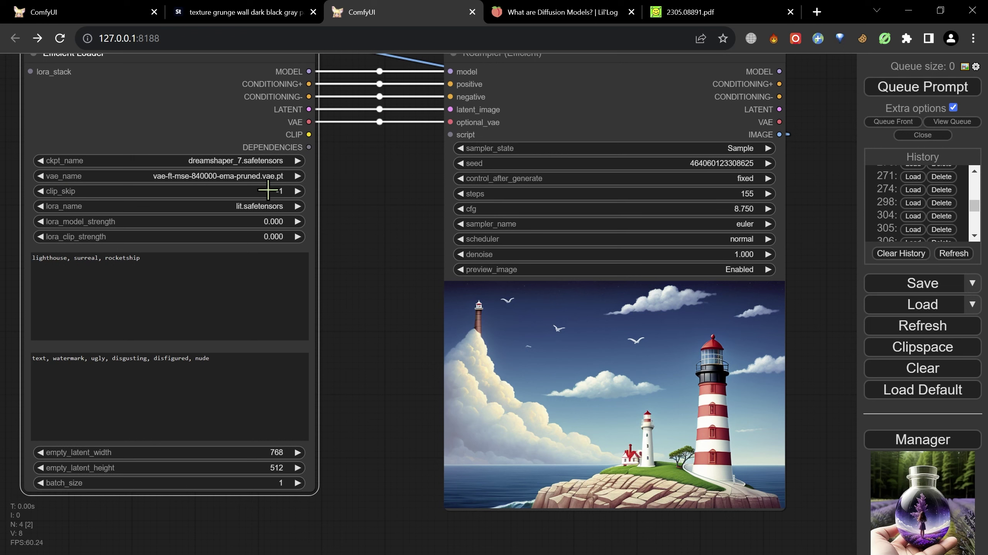
left_click(40, 190)
Load the history entry with the 15-step forest cabin image, then review its positive and negative prompts
scroll(915, 202, "up", 10)
left_click(912, 194)
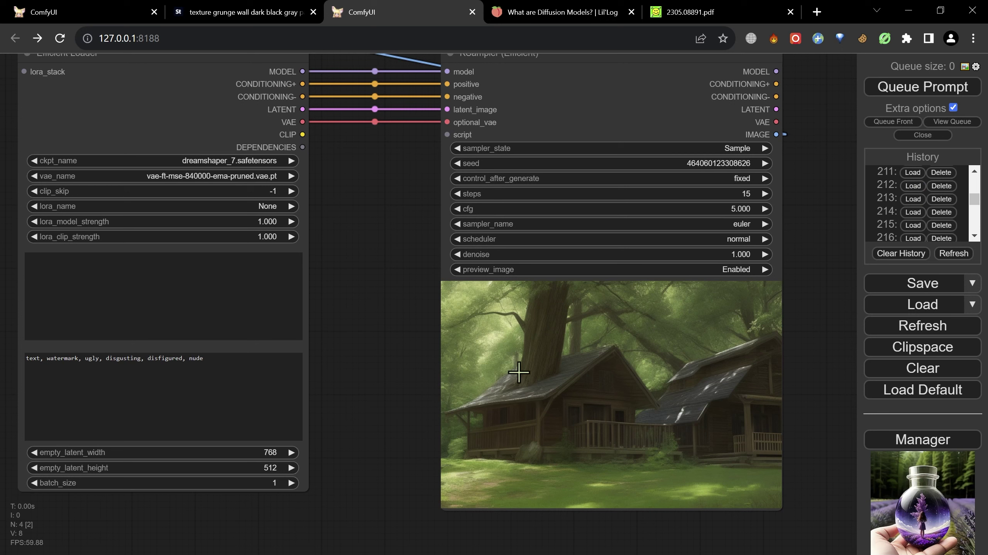
left_click(197, 317)
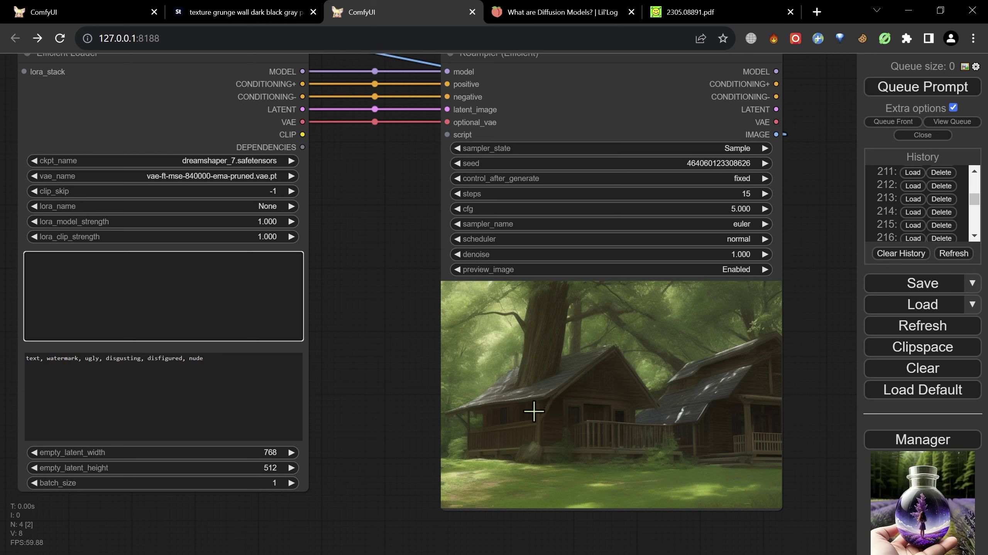
left_click(168, 359)
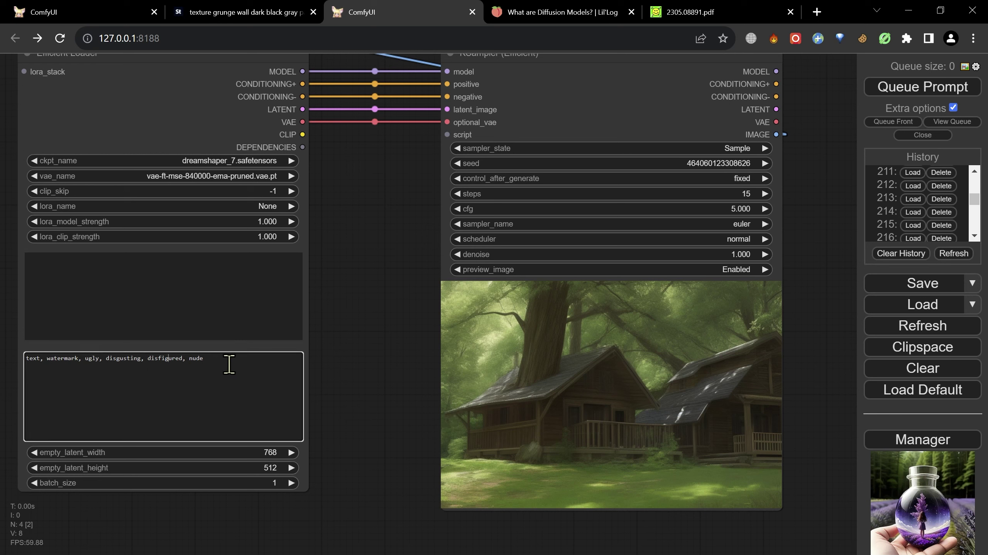
left_click(209, 362)
left_click_drag(209, 362, 147, 359)
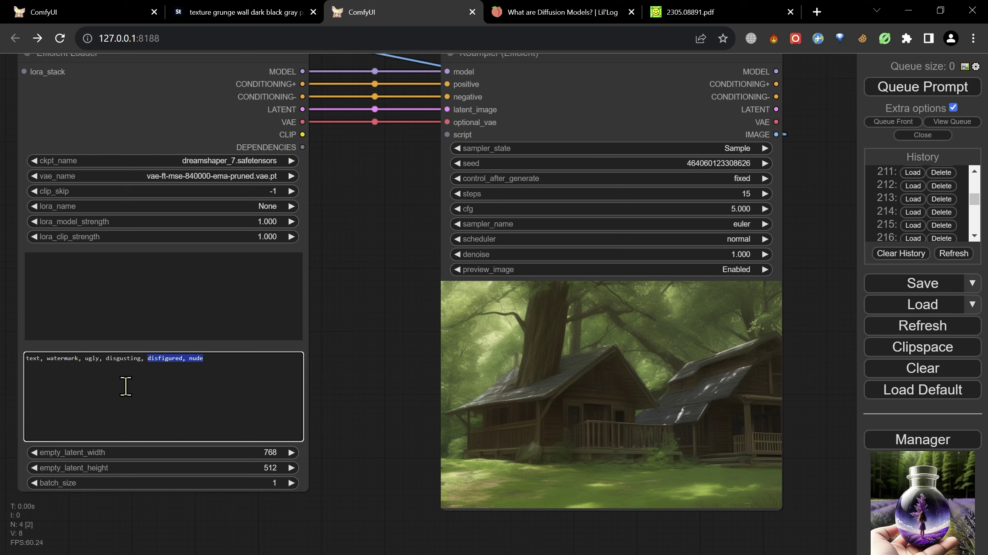
left_click(186, 379)
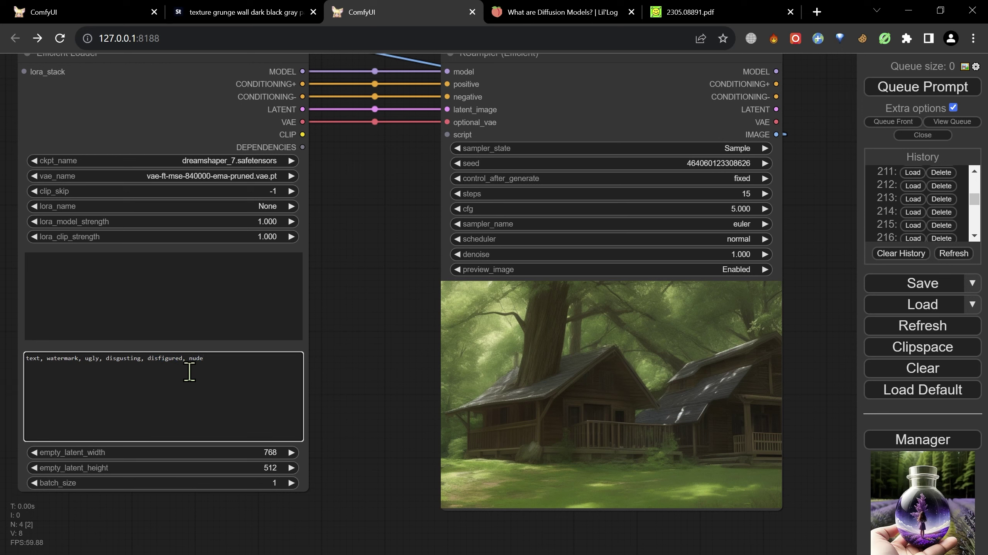
left_click(139, 323)
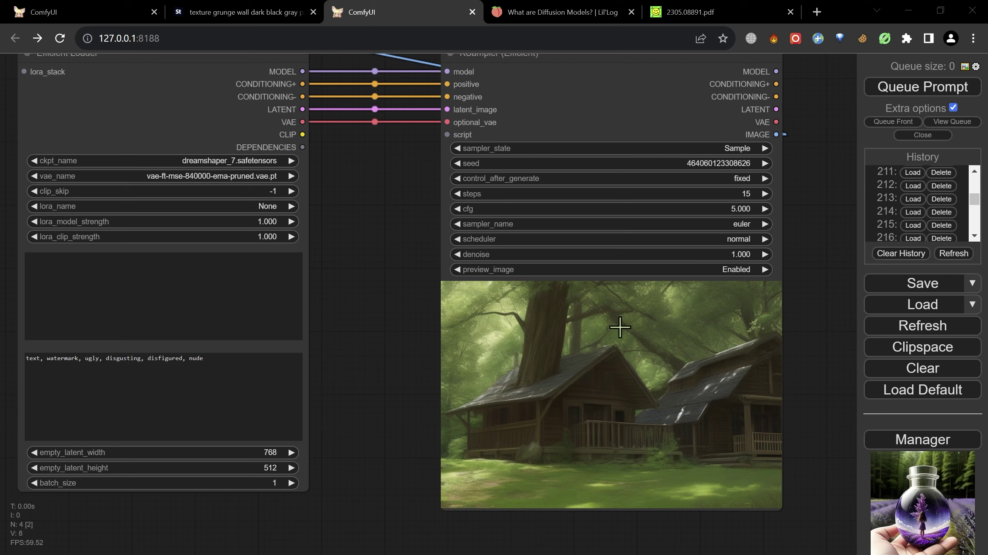
Load history entries 215, 213 and 214 in turn to compare the car and cabin images across seeds and step counts
left_click(918, 227)
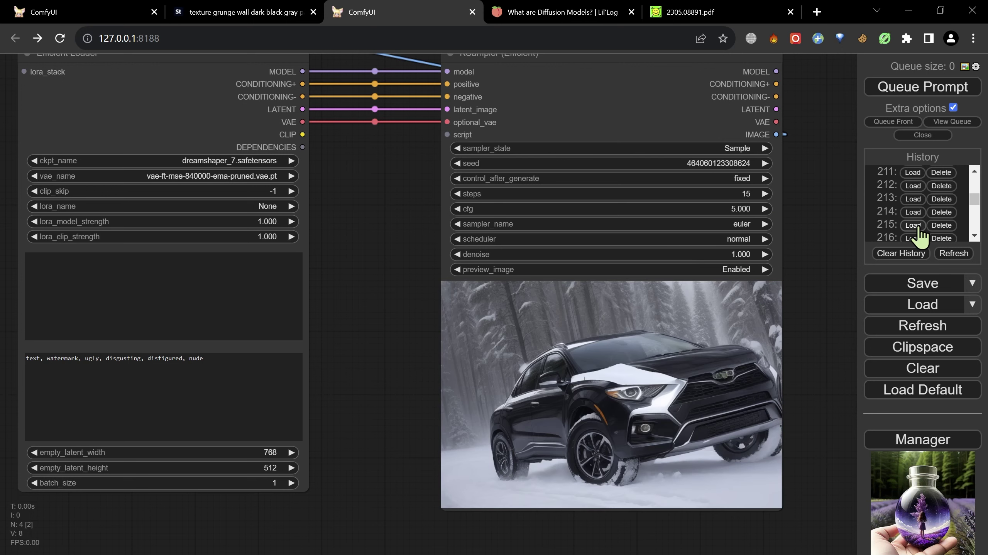
left_click(913, 201)
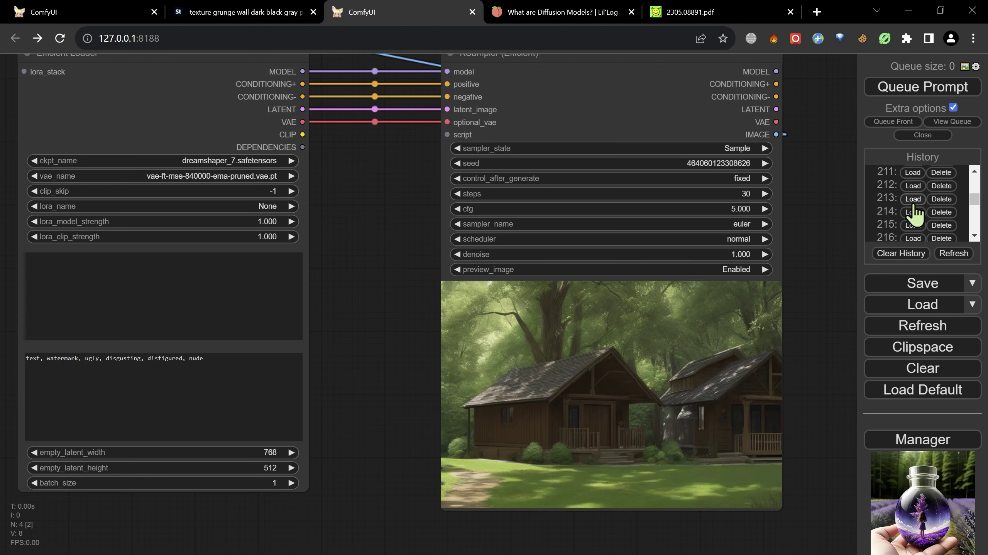
left_click(913, 213)
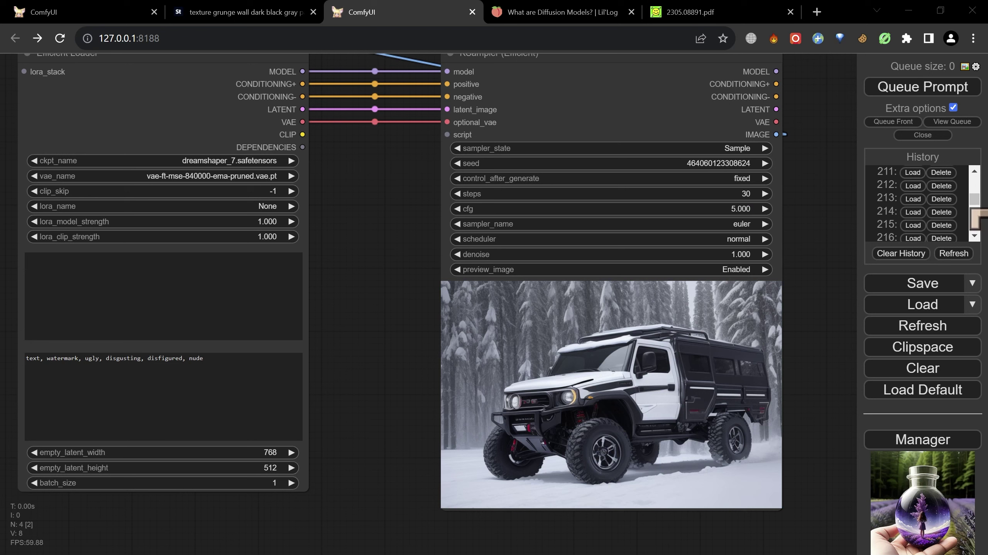
Reload the history entry with the 155-step "lighthouse, surreal, rocketship" image
scroll(975, 220, "down", 5)
scroll(977, 229, "down", 10)
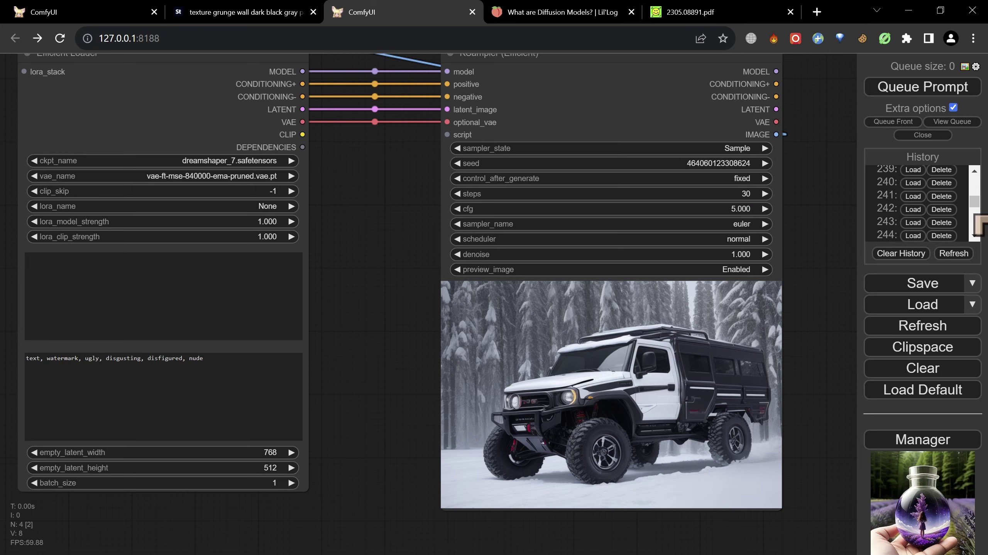
scroll(952, 225, "down", 8)
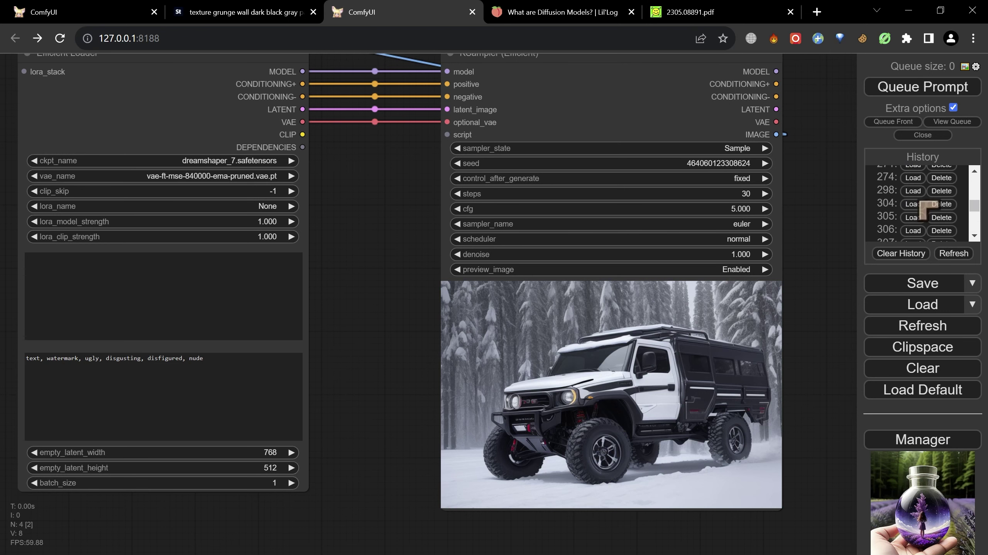
left_click(919, 219)
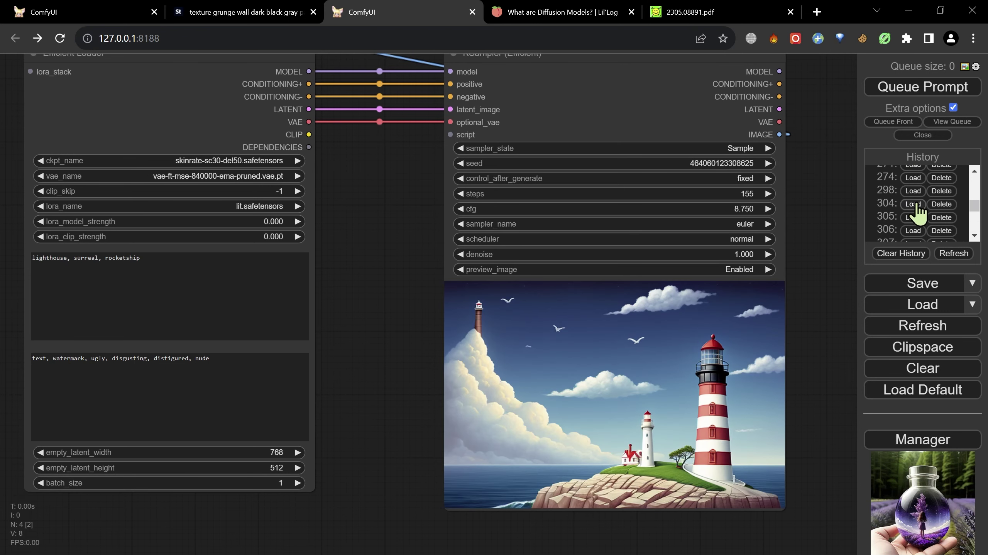
Load history entry 306 and examine its XY plot of bottle images, comparing euler and dpm_2_a samplers at CFG 8 and 16
left_click(912, 231)
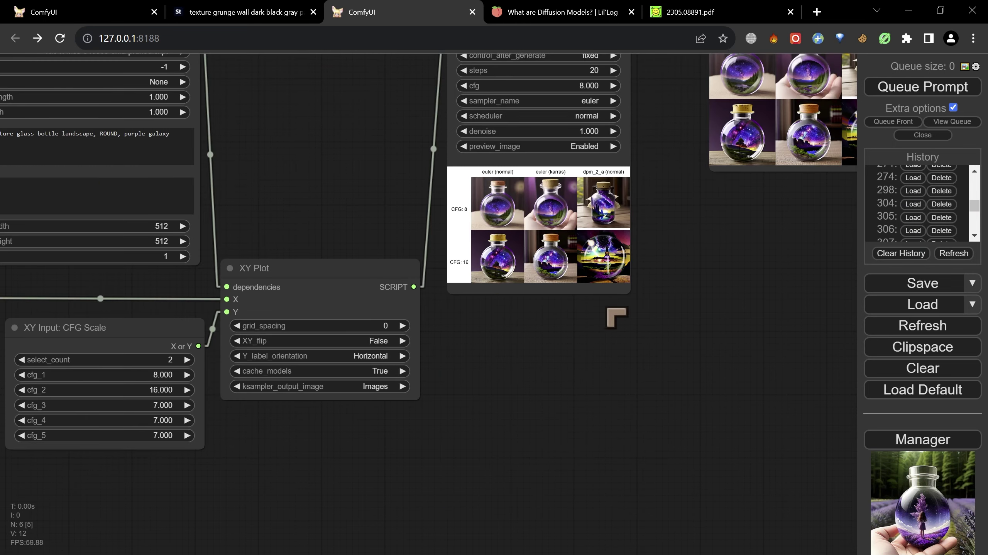
left_click_drag(615, 317, 665, 399)
scroll(539, 274, "up", 3)
scroll(539, 274, "up", 3)
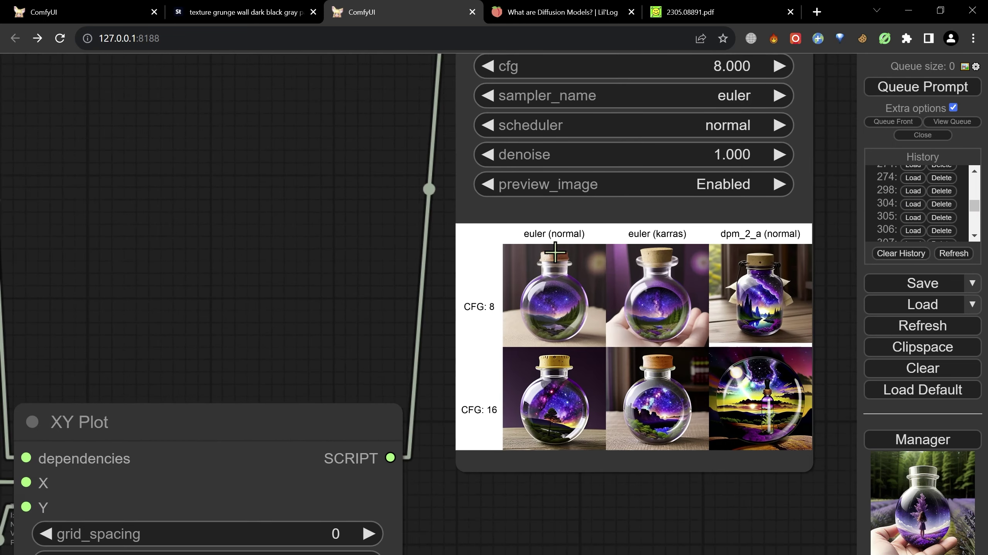
left_click_drag(344, 248, 272, 237)
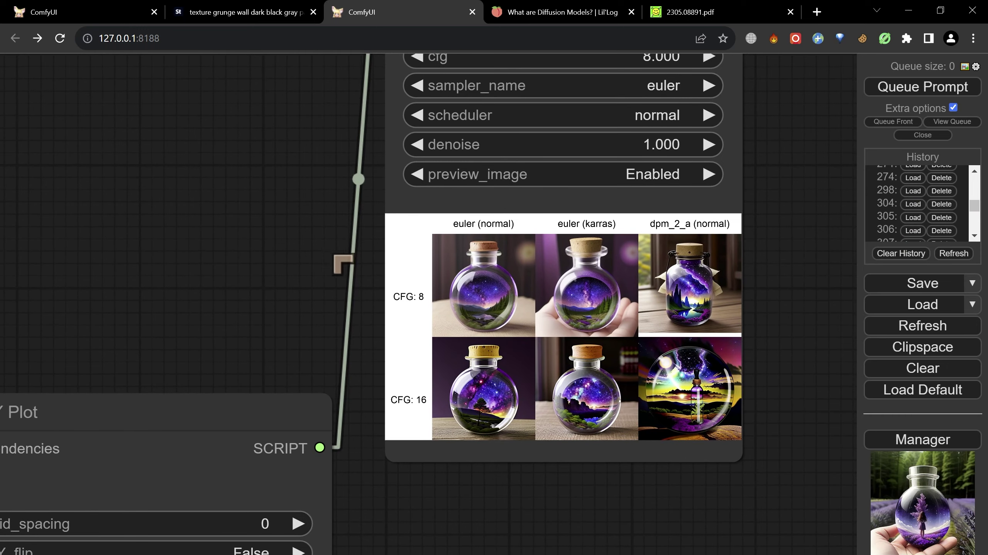
scroll(249, 252, "up", 2)
scroll(239, 258, "up", 4)
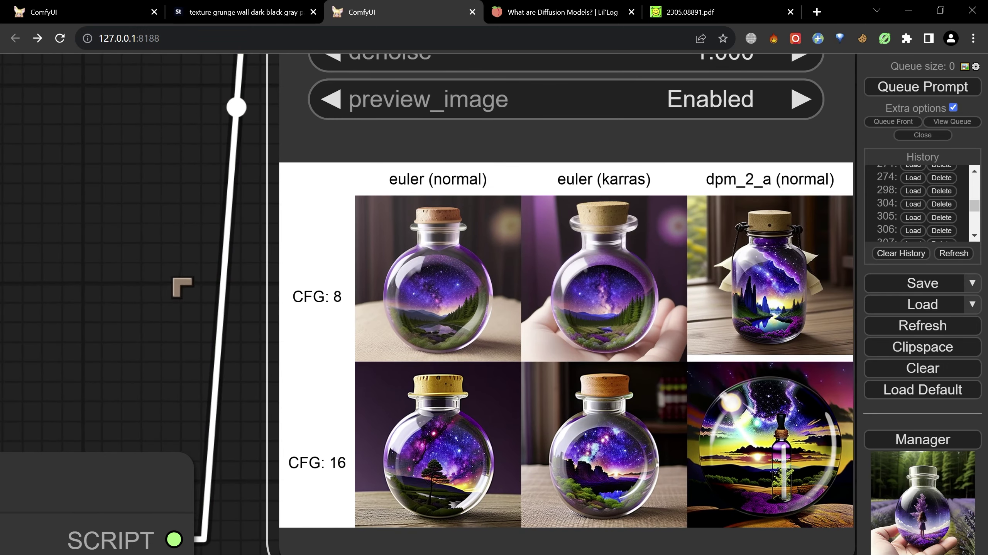
left_click_drag(181, 286, 179, 280)
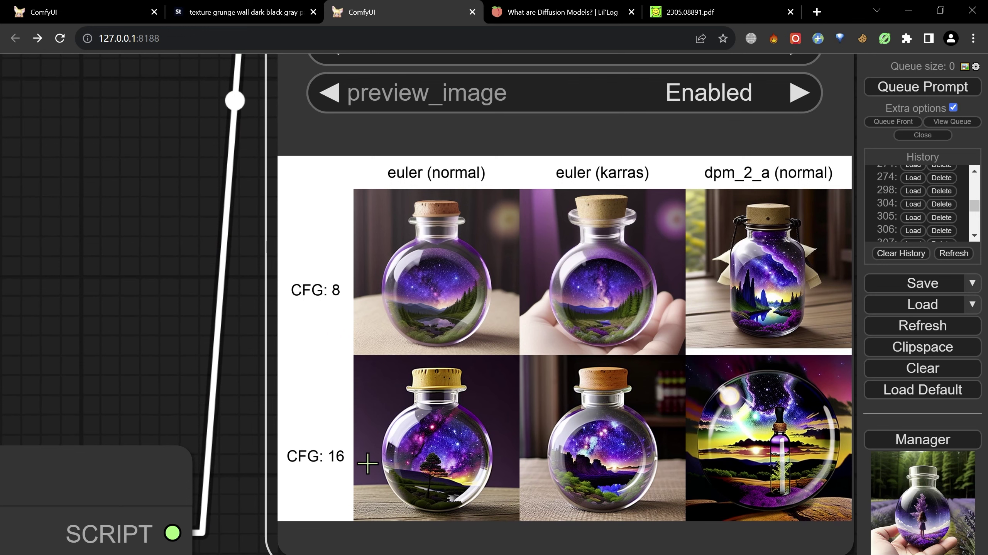
Compare the euler (normal), euler (karras) and dpm_2_a (normal) bottle images up close at CFG 8 and CFG 16 in the XY plot
scroll(350, 447, "up", 2)
left_click_drag(109, 387, 29, 335)
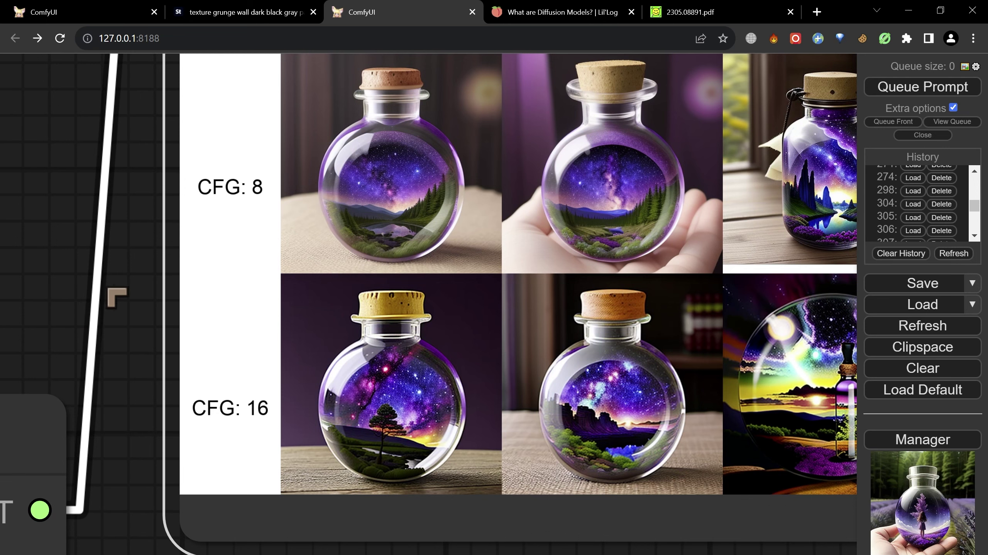
scroll(90, 352, "down", 3)
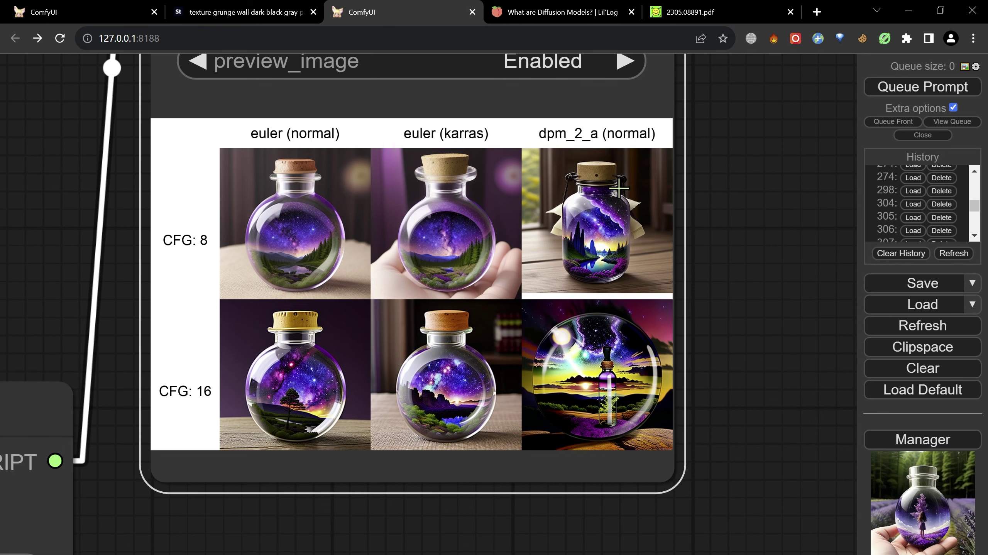
scroll(613, 364, "up", 2)
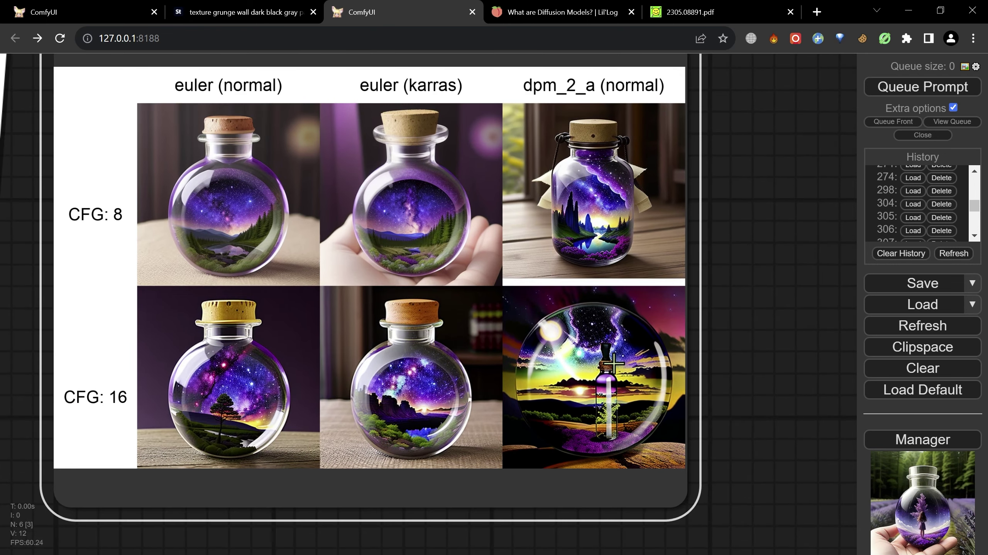
scroll(625, 337, "up", 1)
scroll(640, 334, "up", 1)
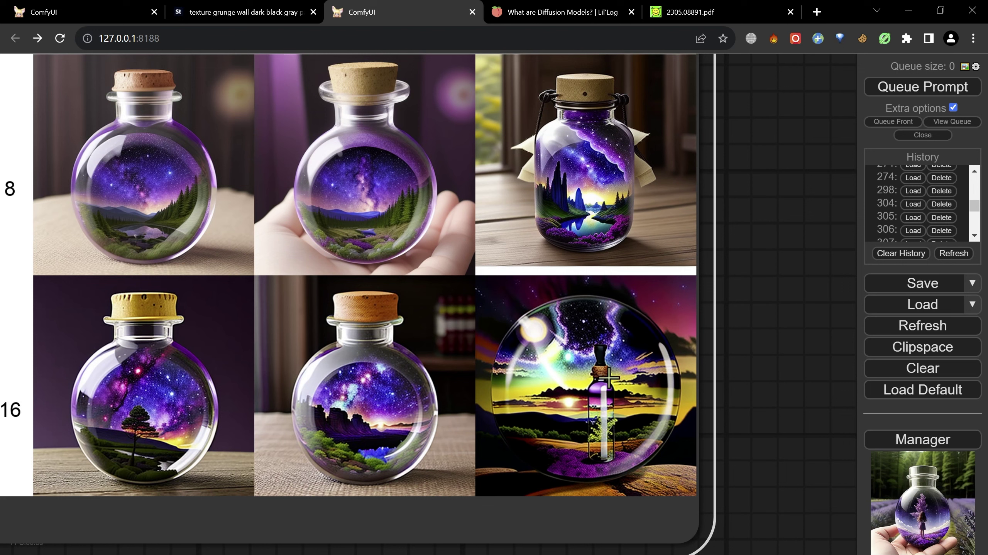
scroll(612, 392, "down", 1)
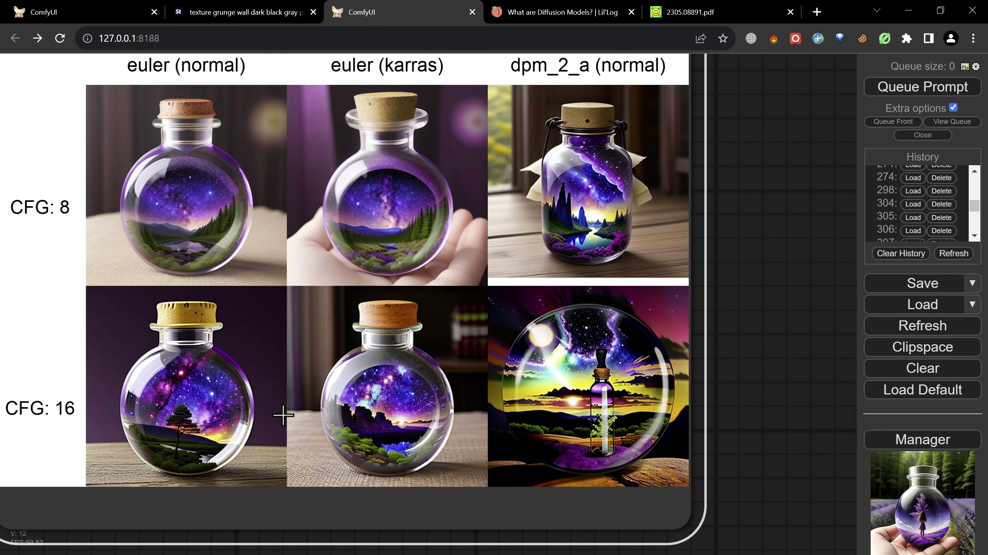
scroll(374, 356, "down", 3)
left_click_drag(622, 364, 729, 380)
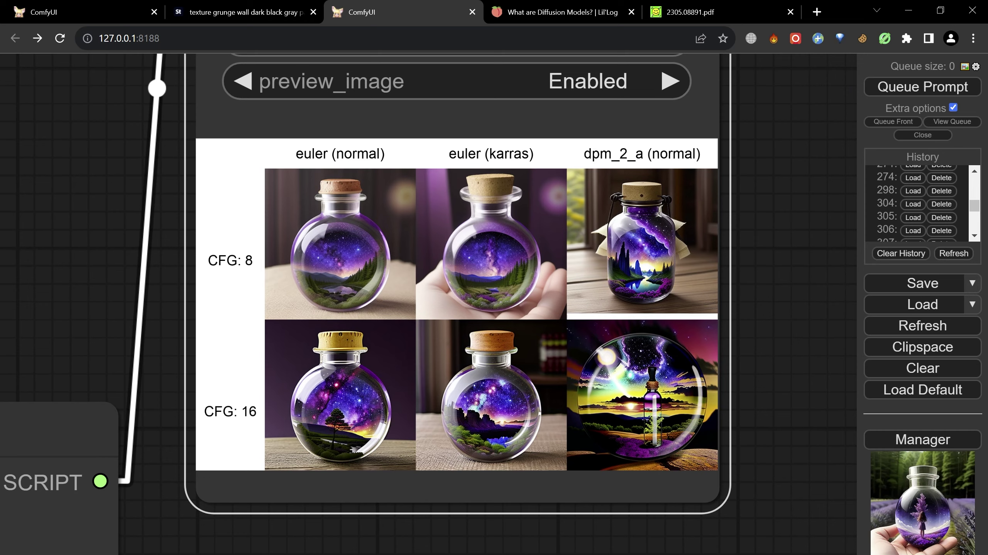
Check how the sampler and CFG scale input nodes feed the XY Plot node beside the Efficient Loader
scroll(73, 326, "down", 2)
left_click_drag(73, 325, 309, 342)
scroll(300, 341, "down", 3)
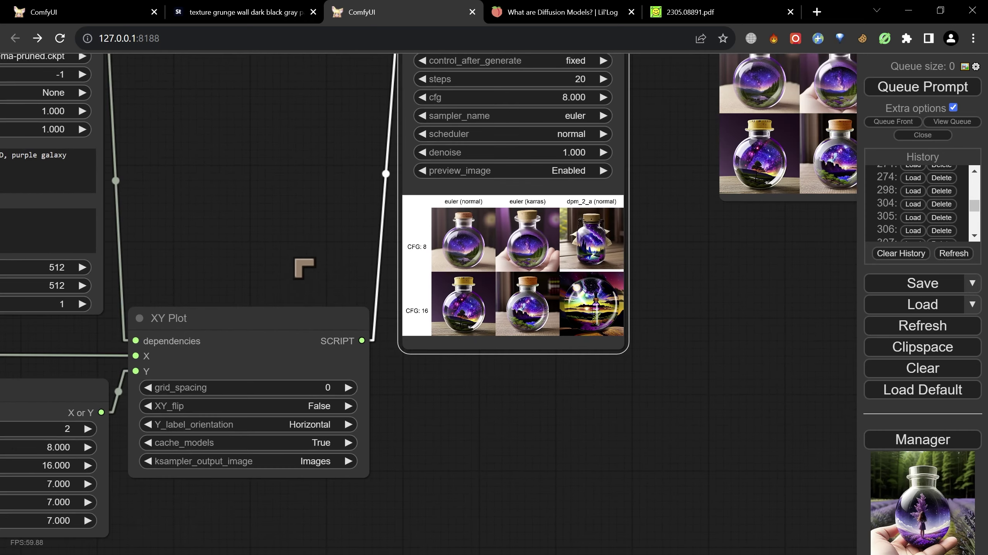
left_click_drag(266, 240, 478, 289)
scroll(391, 279, "down", 2)
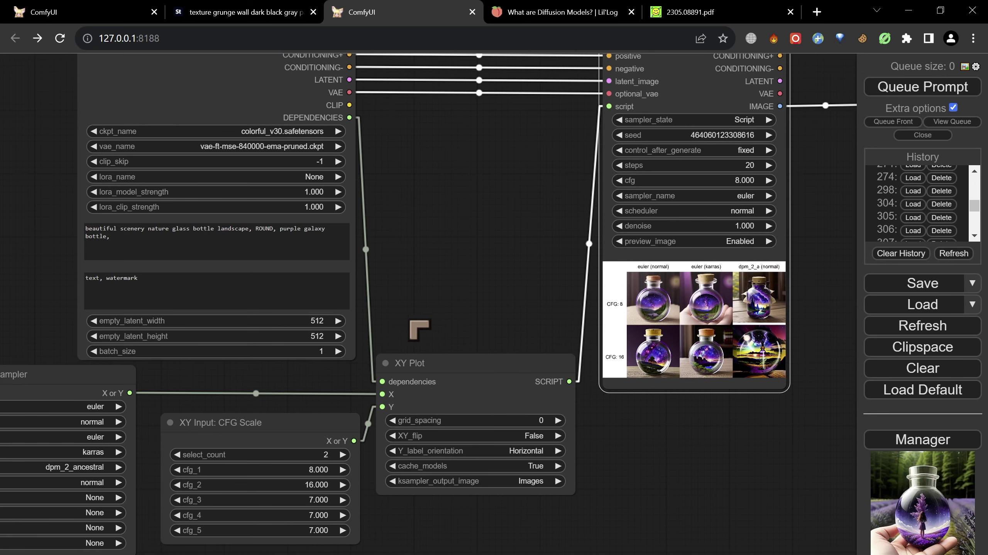
Examine the XY plot grid again, comparing the CFG 8 row of bottle images with the CFG 16 row
scroll(661, 295, "up", 4)
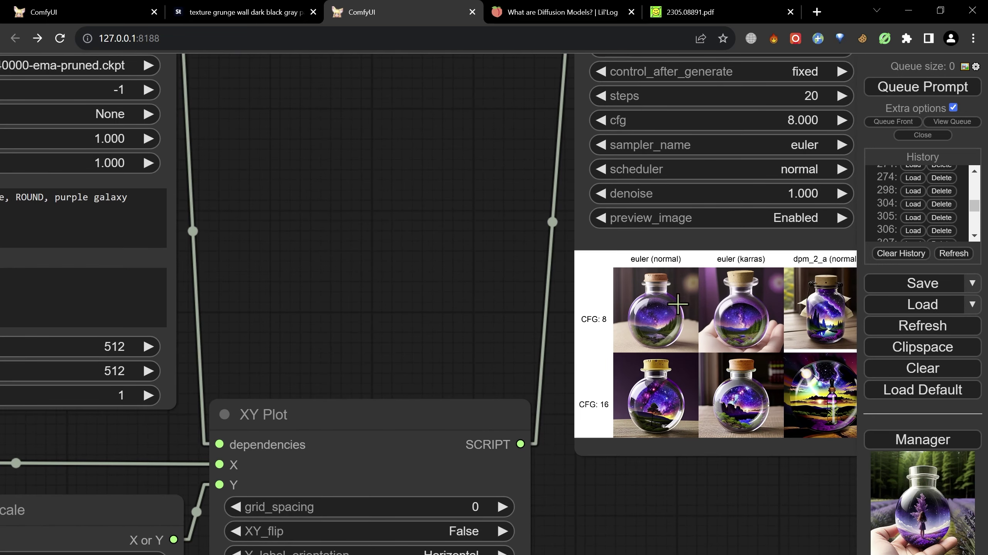
left_click_drag(448, 311, 352, 297)
scroll(606, 314, "up", 2)
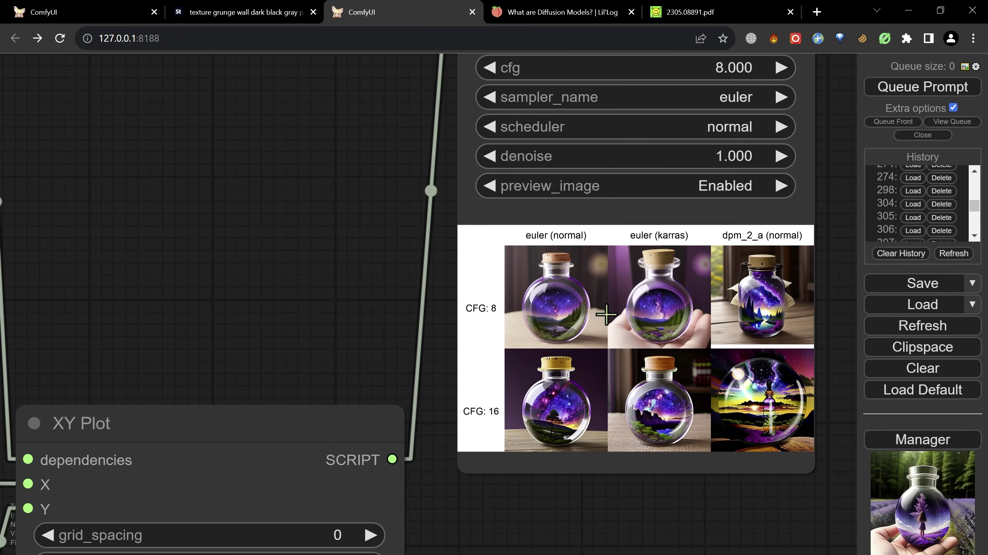
scroll(606, 314, "up", 3)
left_click_drag(246, 308, 104, 265)
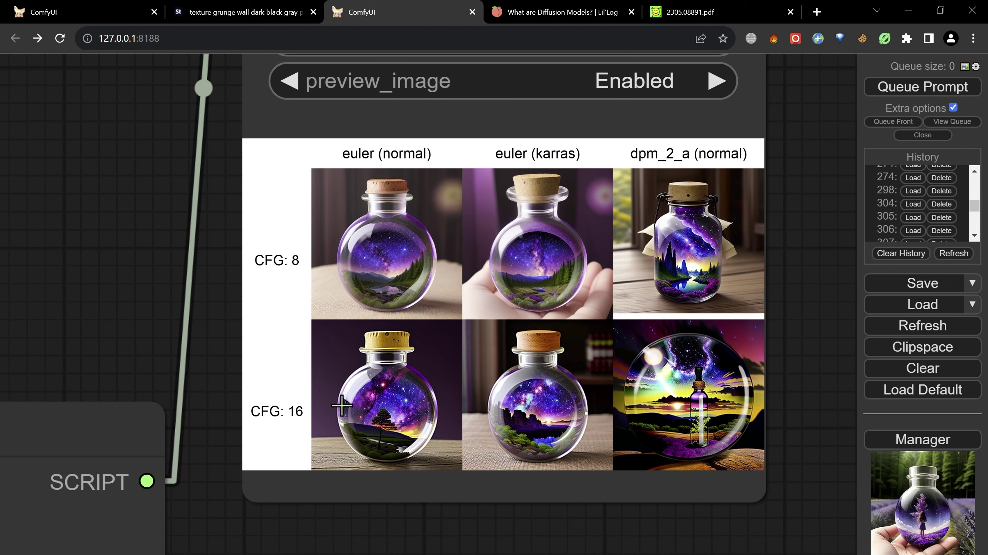
scroll(348, 394, "down", 1)
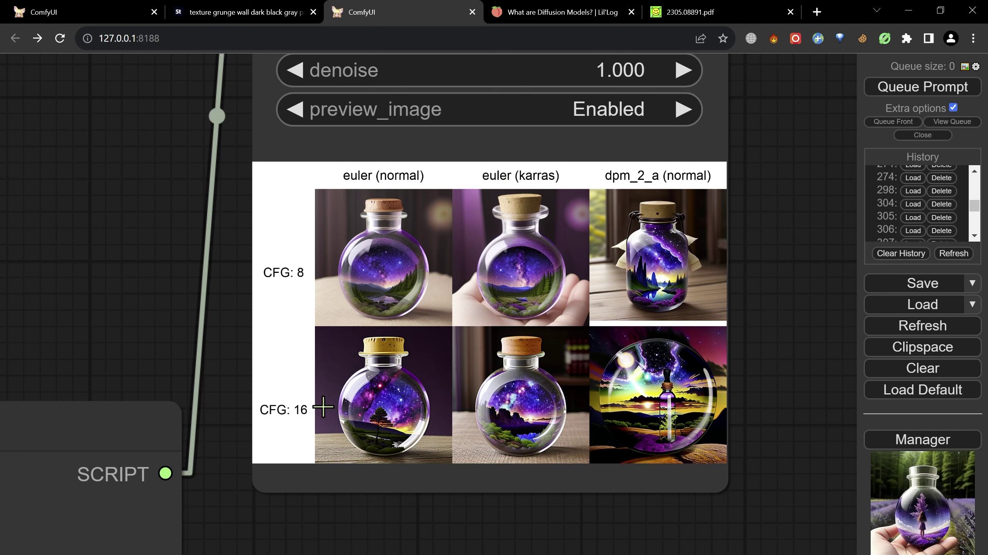
scroll(324, 406, "down", 1)
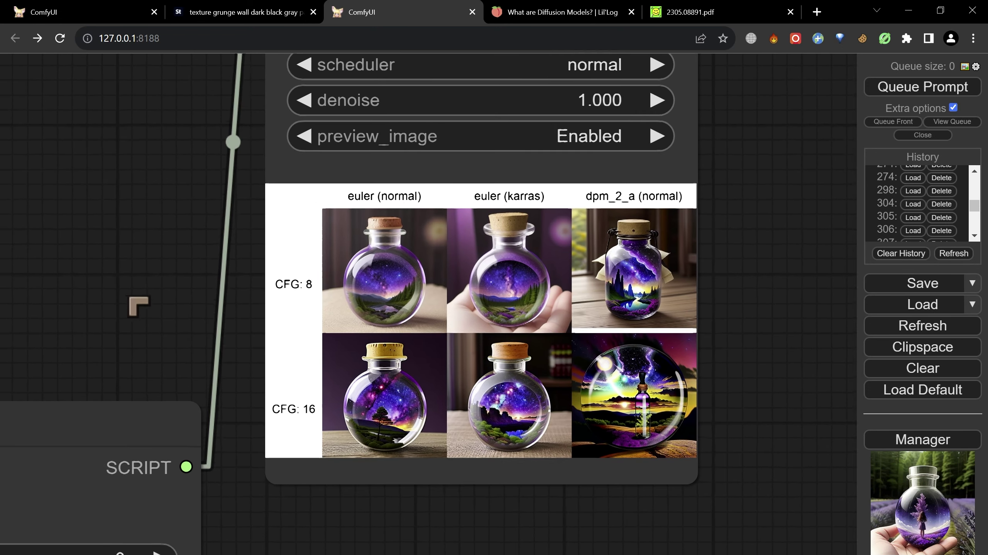
left_click_drag(290, 392, 387, 408)
left_click_drag(131, 338, 232, 327)
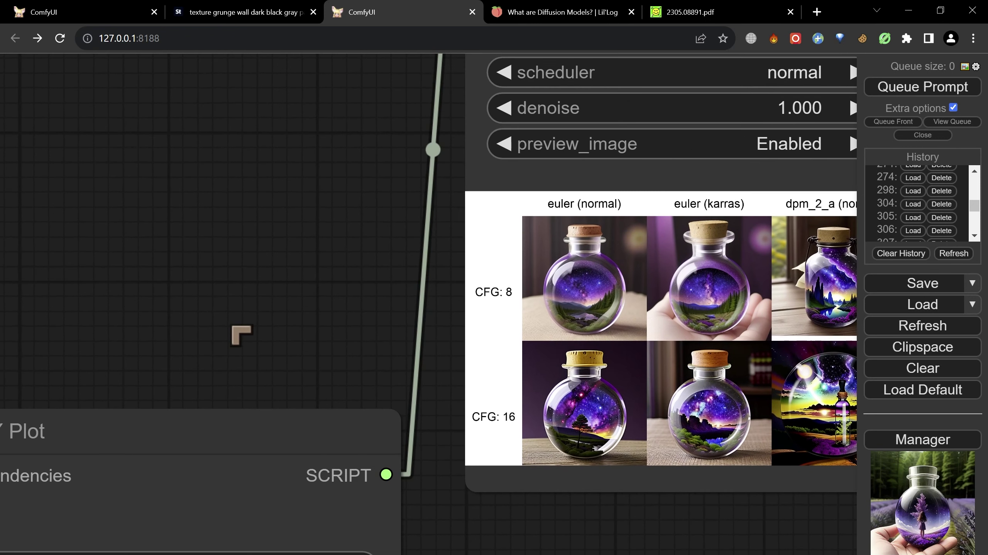
scroll(233, 327, "down", 1)
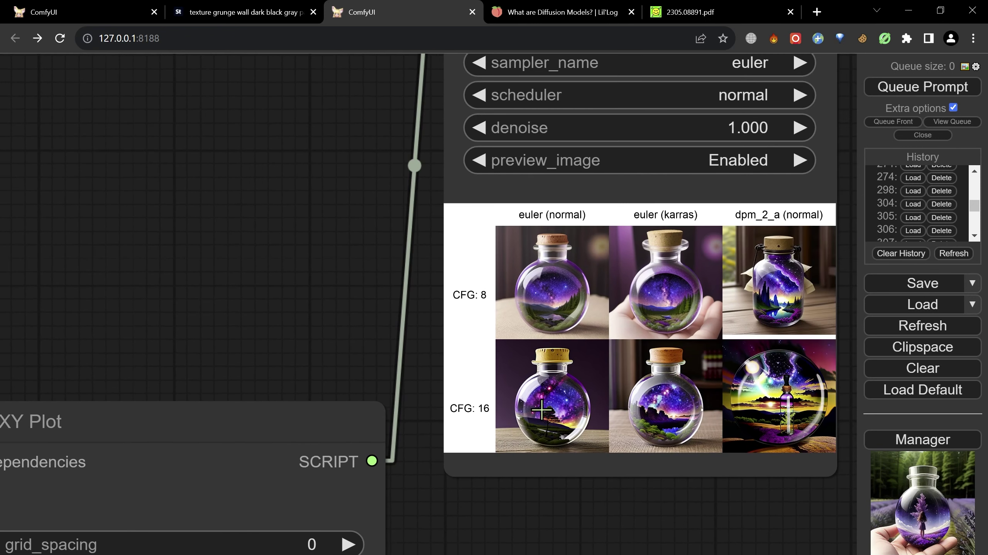
Inspect the euler (normal) bottle image at CFG 16 alongside the KSampler (Efficient) settings
left_click_drag(165, 309, 369, 328)
scroll(371, 328, "down", 3)
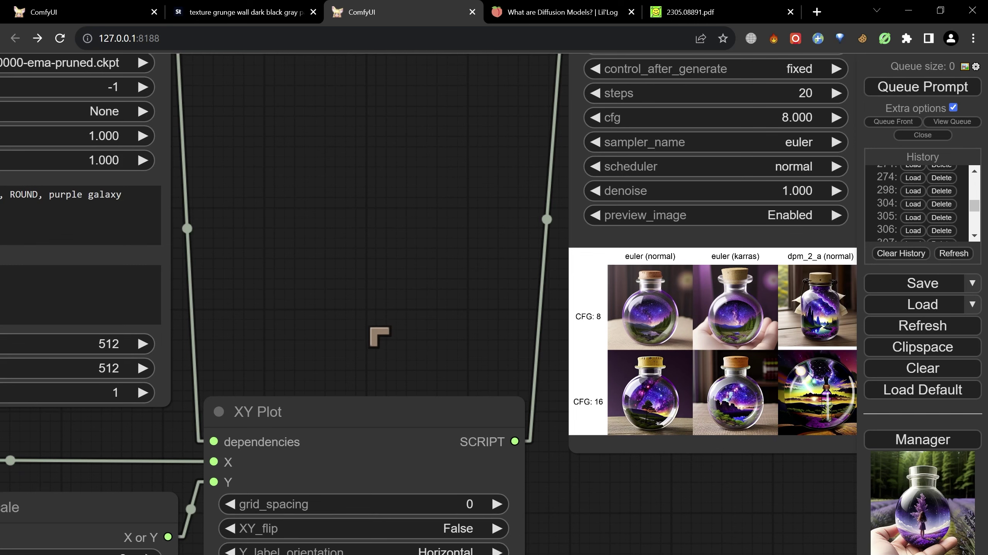
scroll(370, 328, "down", 3)
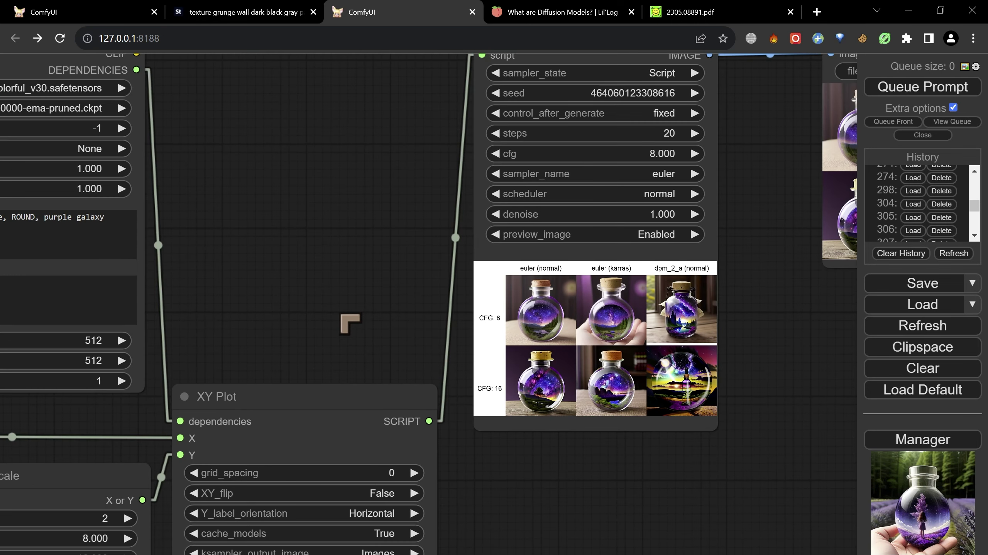
scroll(393, 335, "down", 1)
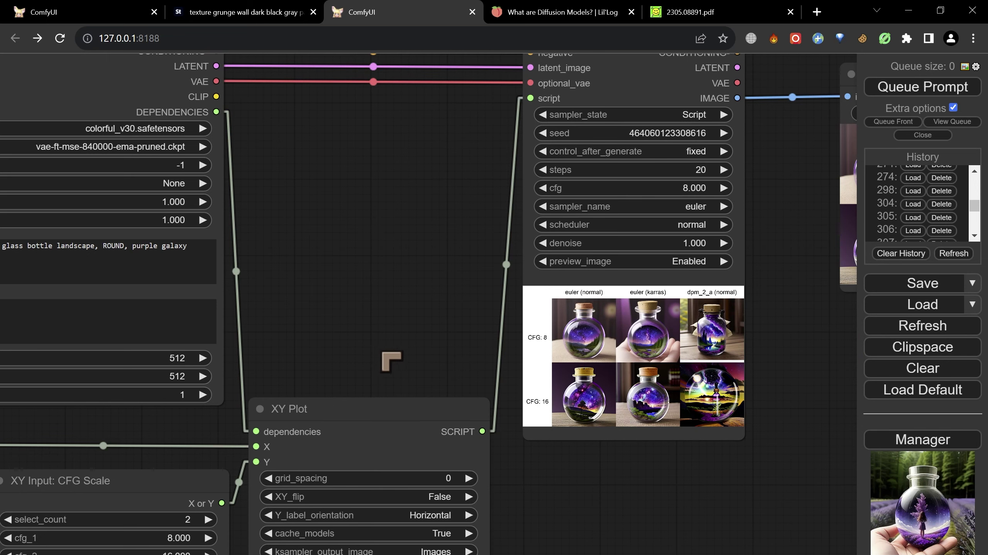
scroll(574, 396, "up", 2)
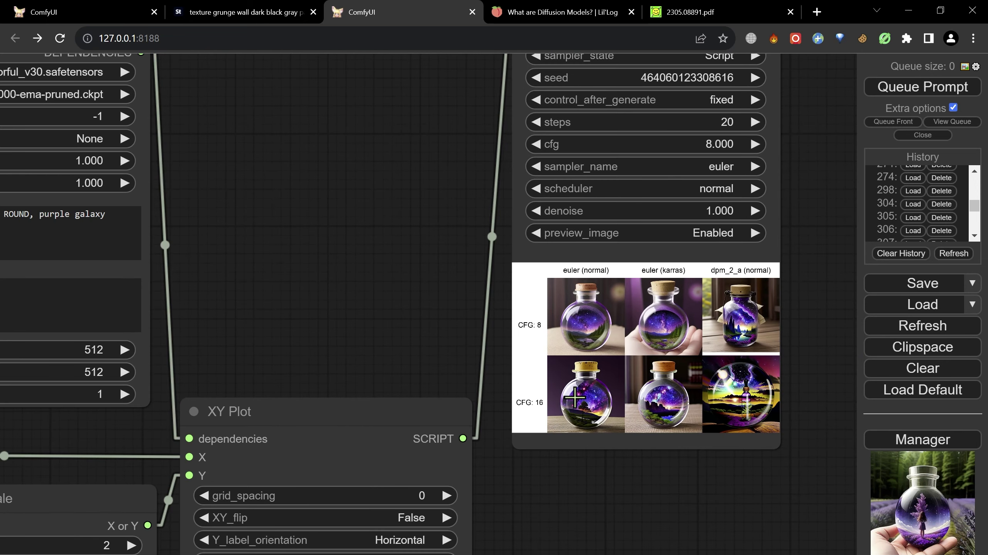
scroll(574, 396, "up", 1)
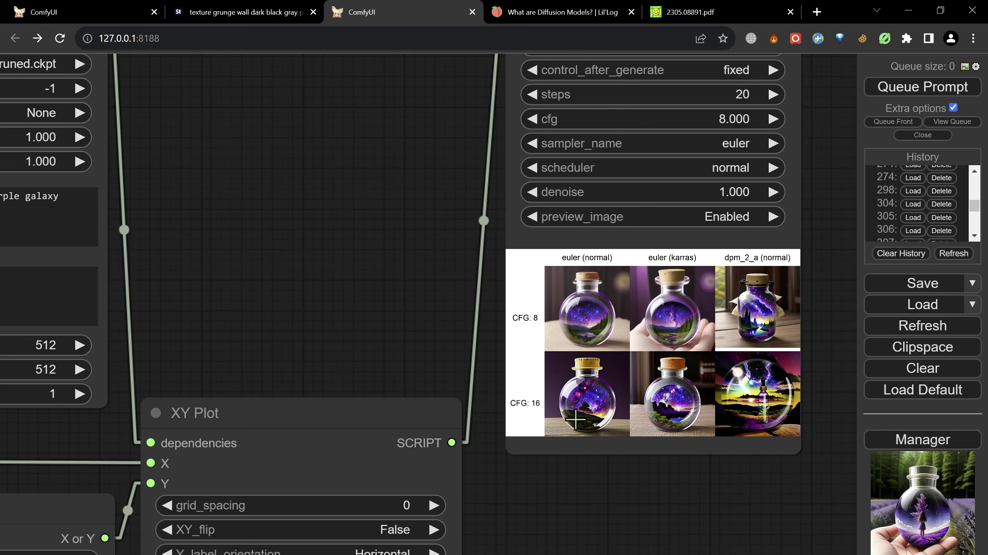
scroll(579, 412, "down", 1)
scroll(579, 412, "up", 5)
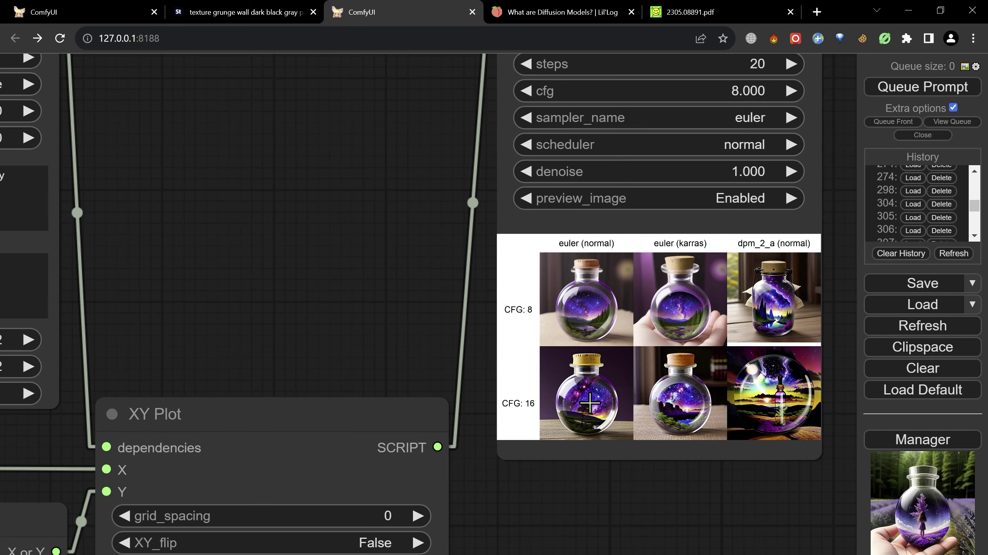
scroll(581, 404, "down", 2)
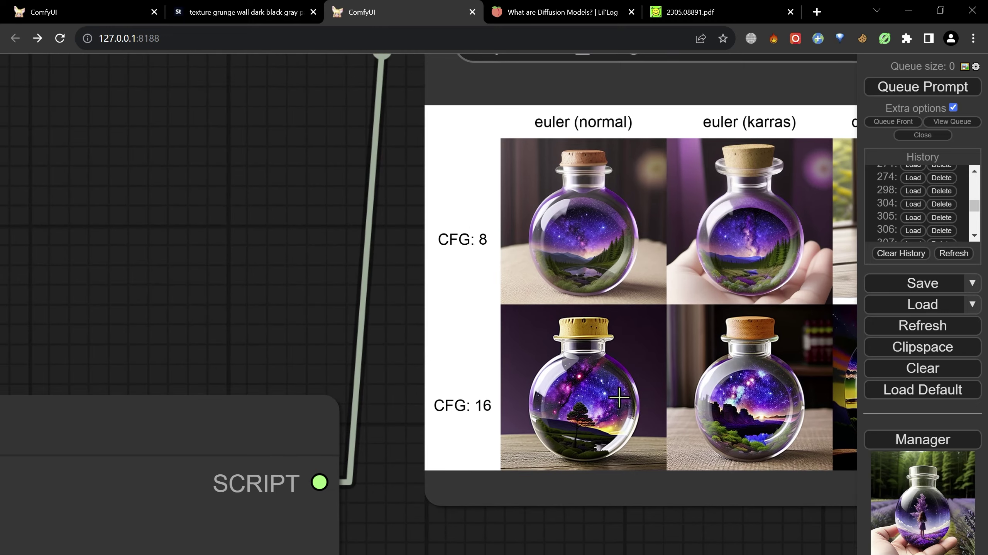
scroll(551, 417, "down", 3)
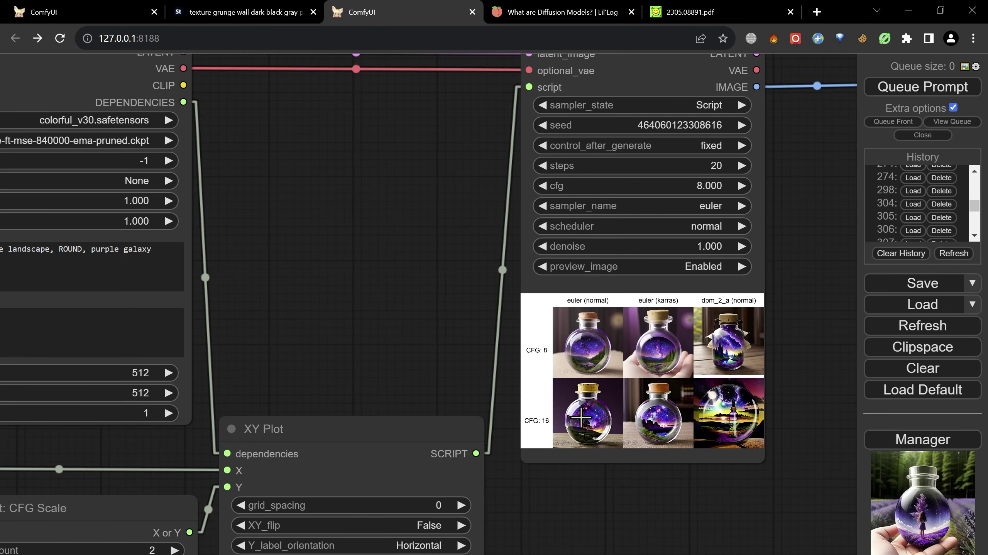
Review the positive and negative prompts in the Efficient Loader against the plotted bottle images
left_click_drag(326, 326, 536, 359)
left_click(134, 314)
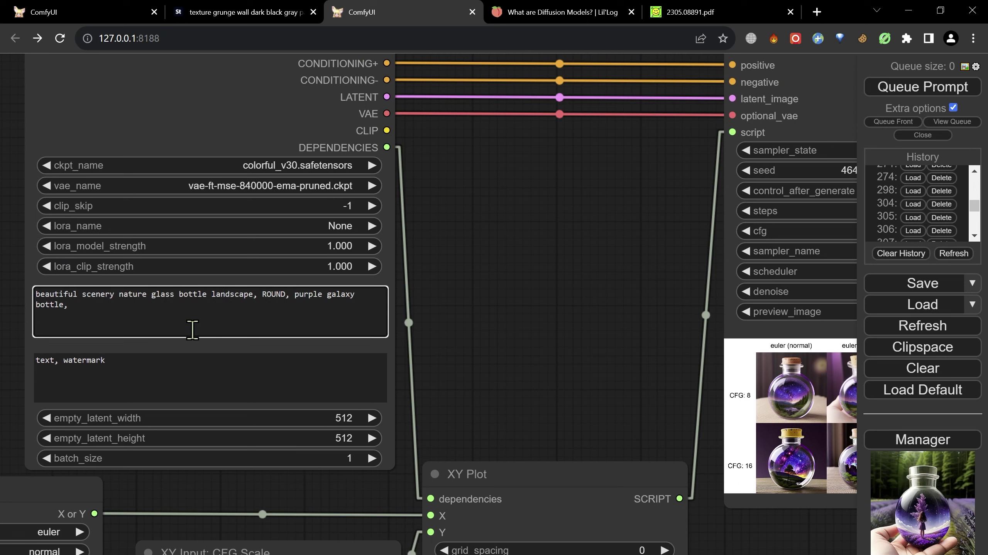
scroll(462, 412, "down", 5)
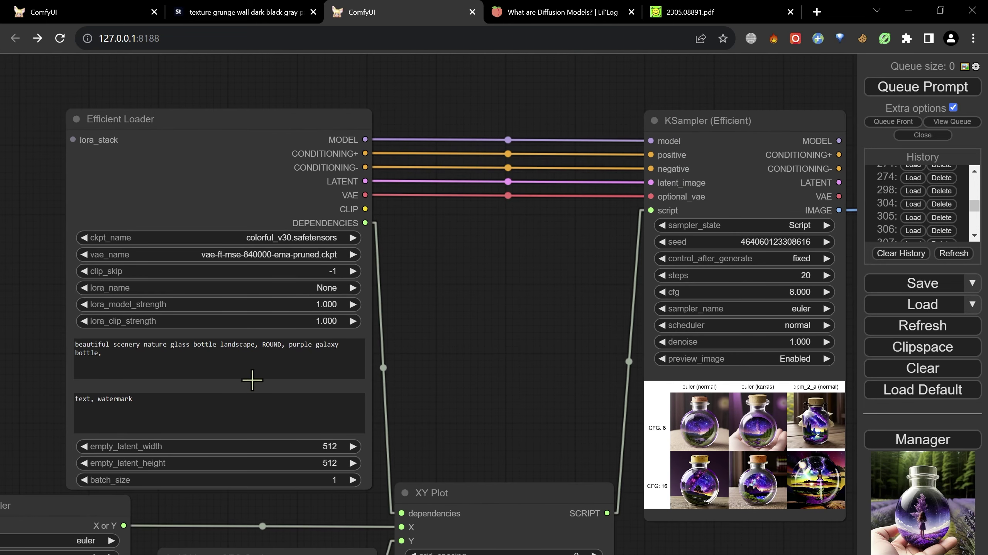
left_click(240, 362)
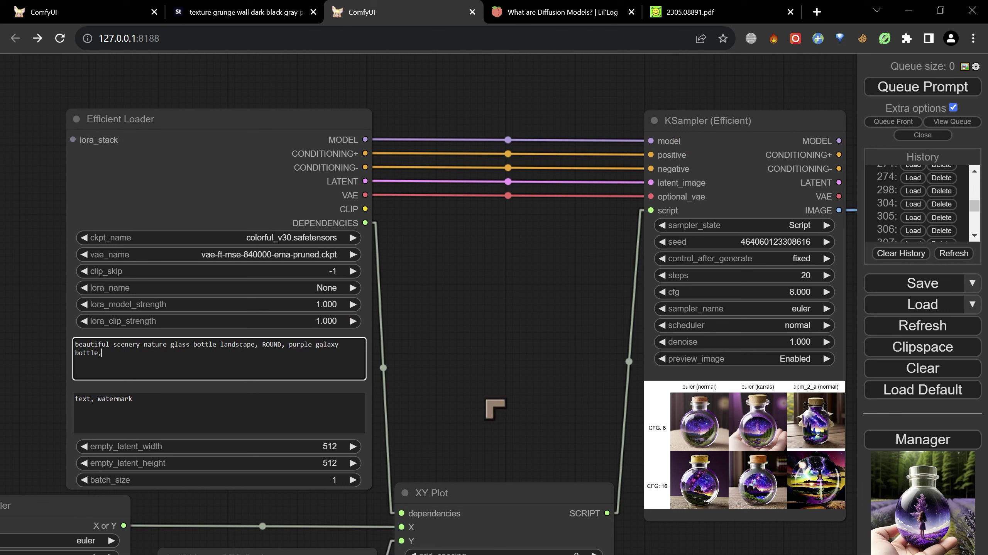
scroll(475, 379, "down", 1)
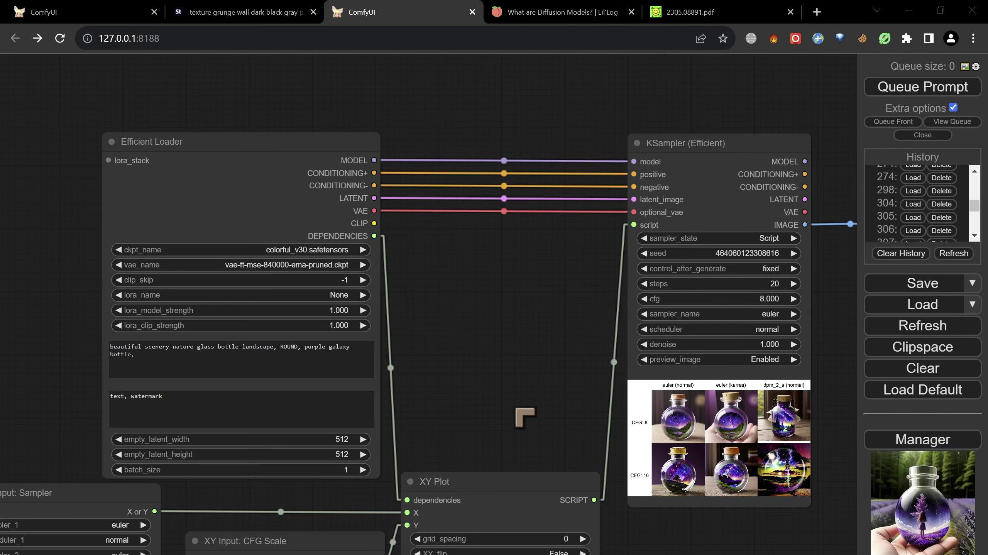
Check the two euler bottle images at CFG 16 for how closely they follow the prompt
left_click_drag(523, 417, 466, 372)
scroll(621, 418, "up", 10)
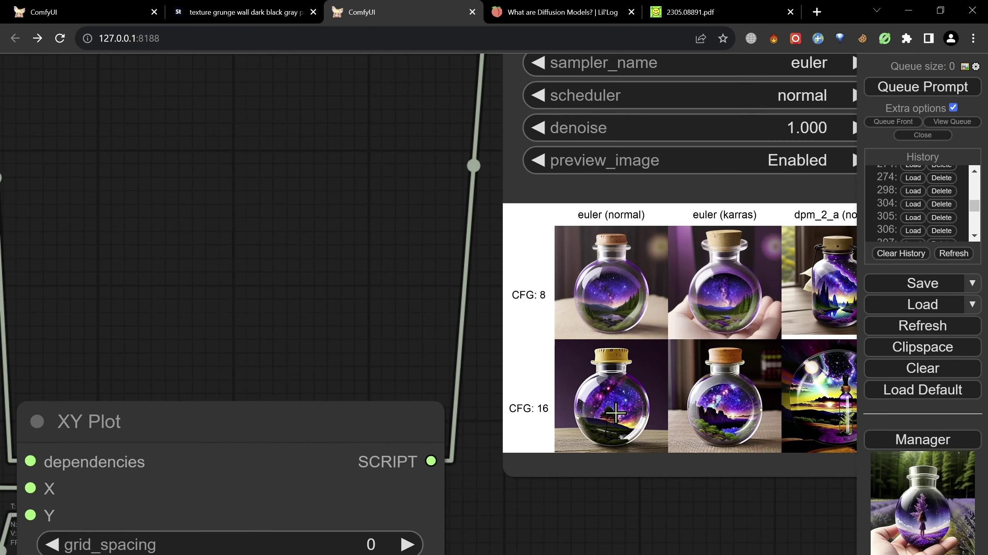
scroll(616, 412, "up", 3)
scroll(614, 410, "down", 1)
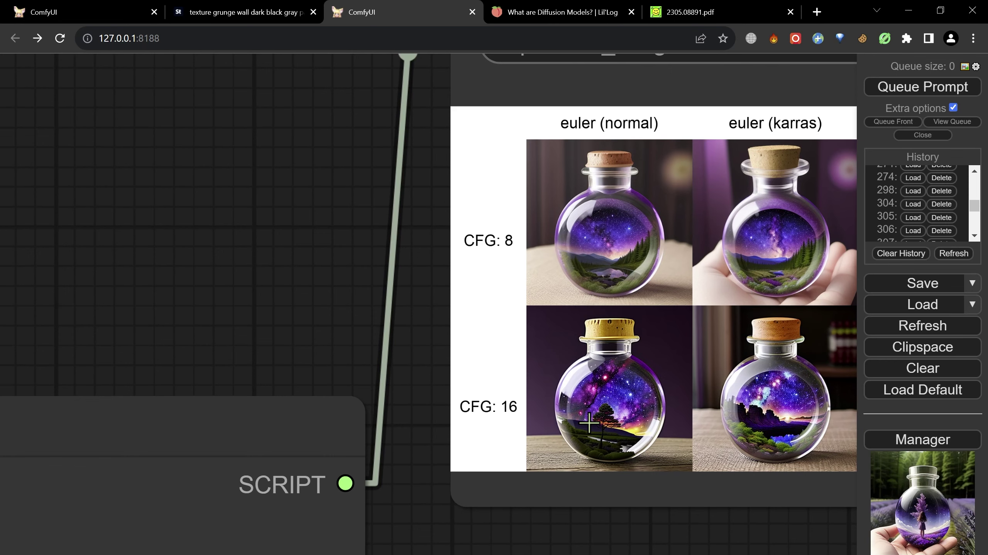
scroll(588, 423, "down", 12)
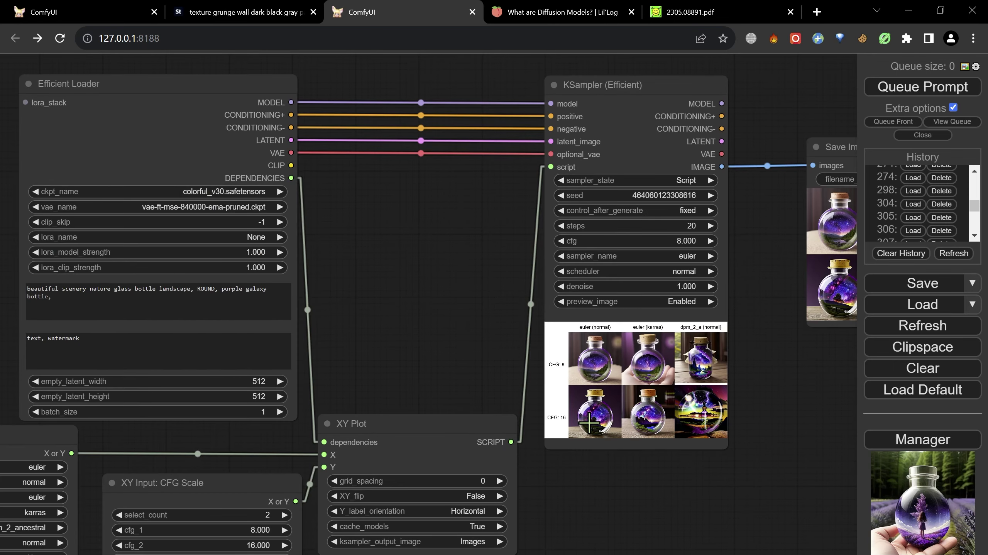
View the whole XY plot workflow, then open the ComfyUI Manager menu
scroll(545, 433, "down", 2)
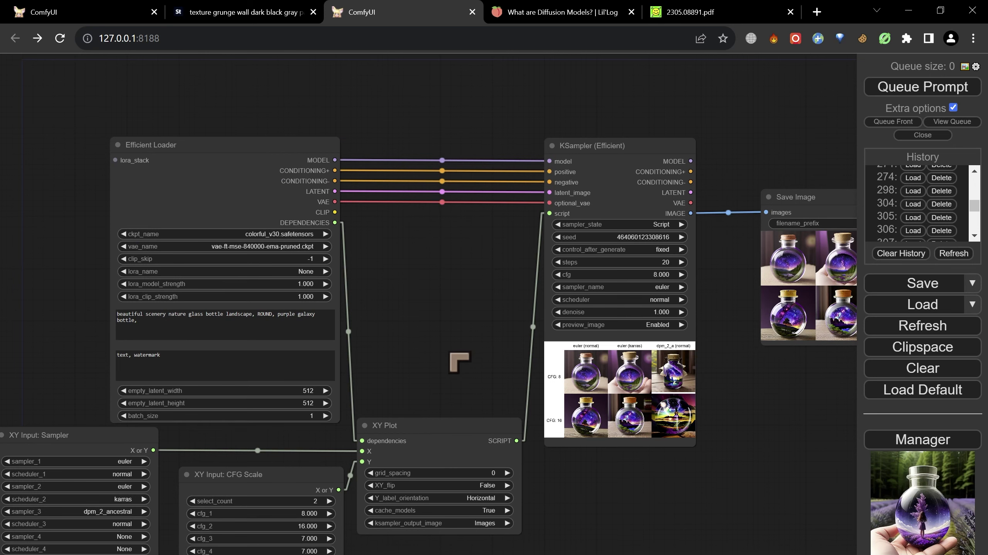
scroll(459, 362, "up", 3)
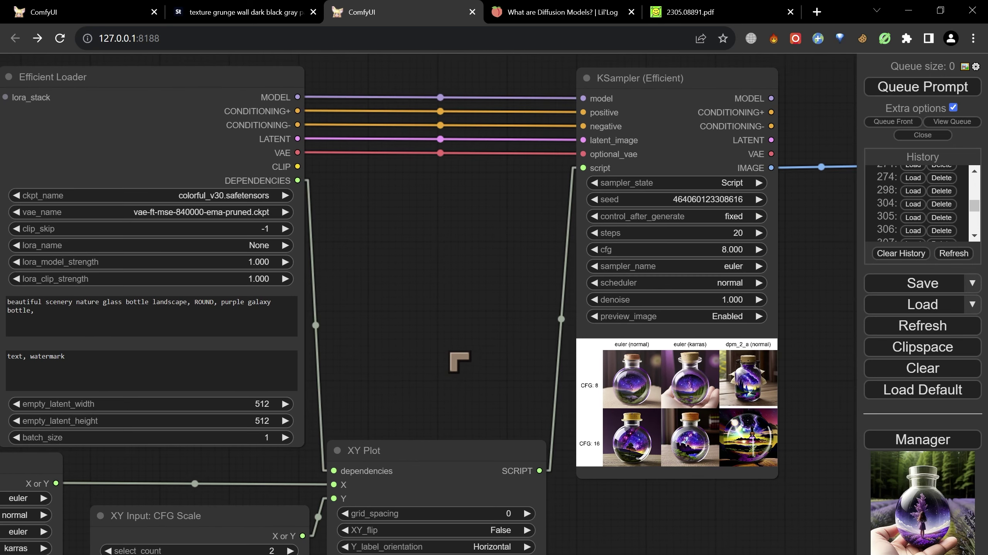
scroll(534, 343, "down", 1)
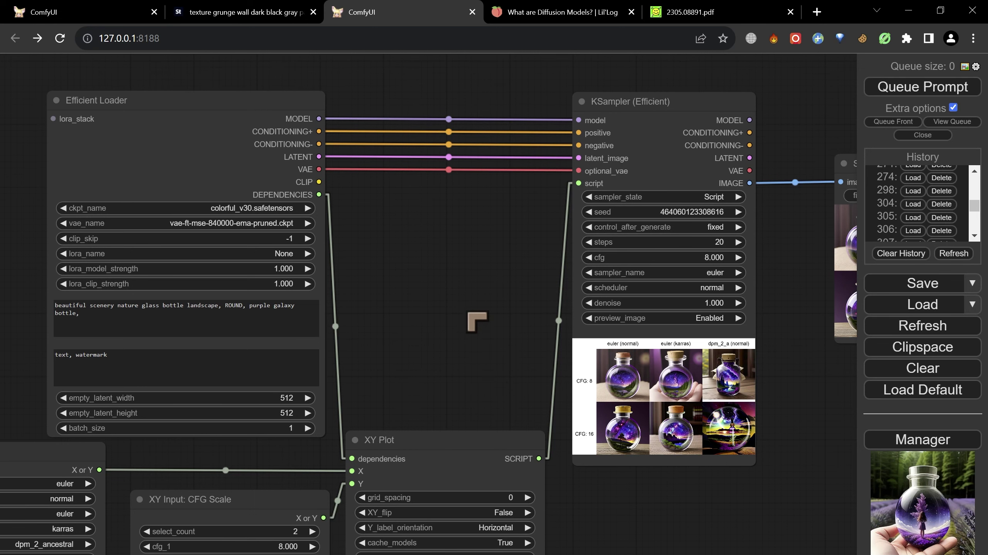
scroll(470, 318, "down", 1)
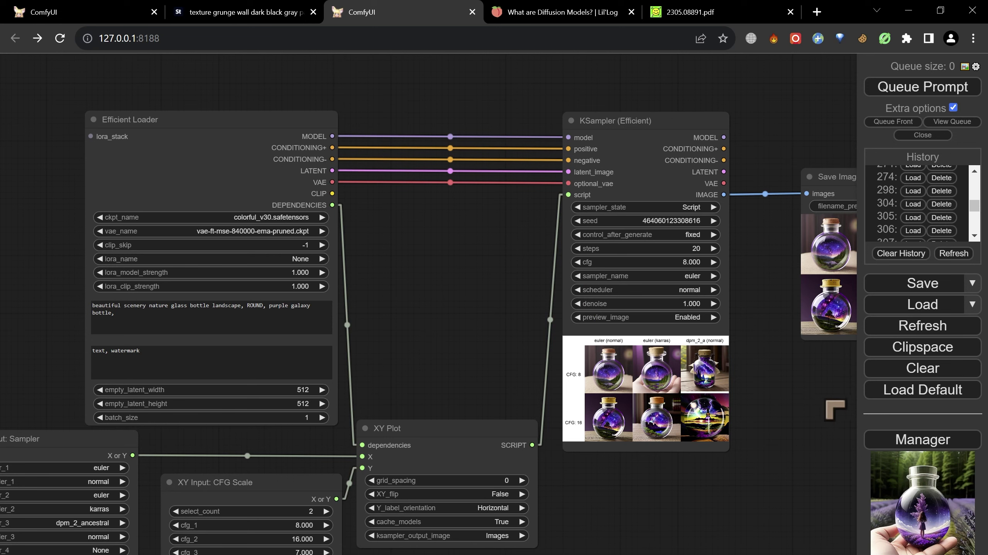
left_click(924, 446)
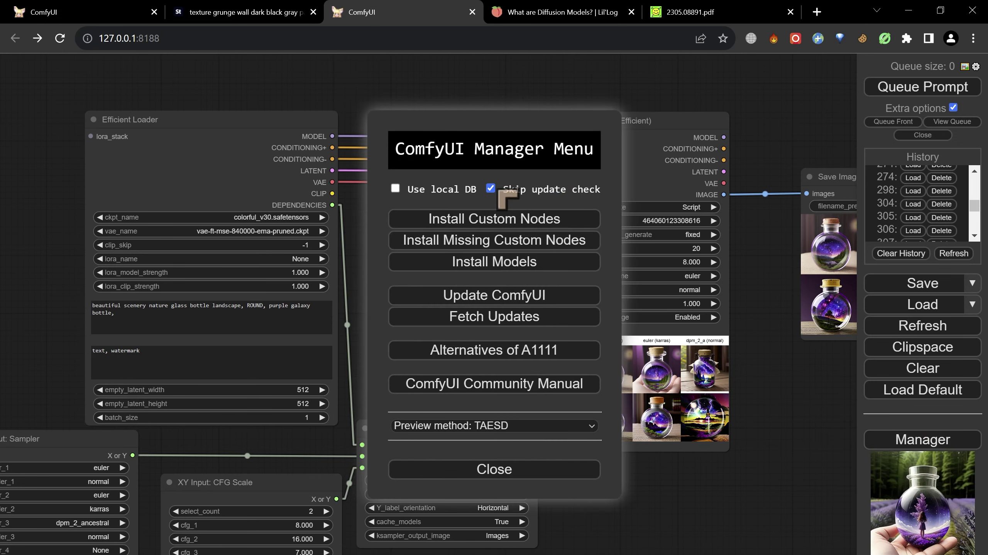
Browse the installable custom nodes for the ComfyUI_experiments sampler_tonemap and sampler_rescalecfg entries, then close the list
left_click(497, 219)
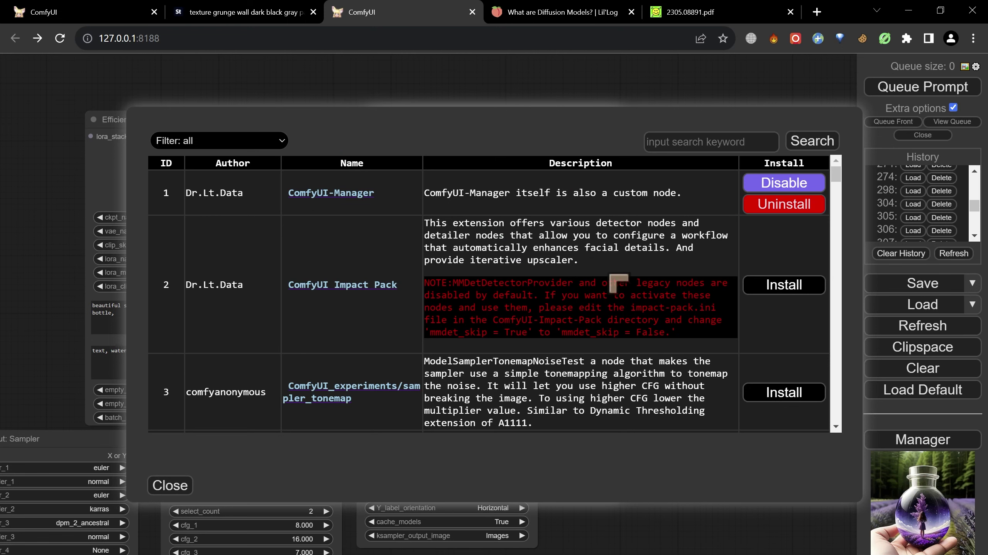
scroll(614, 285, "down", 5)
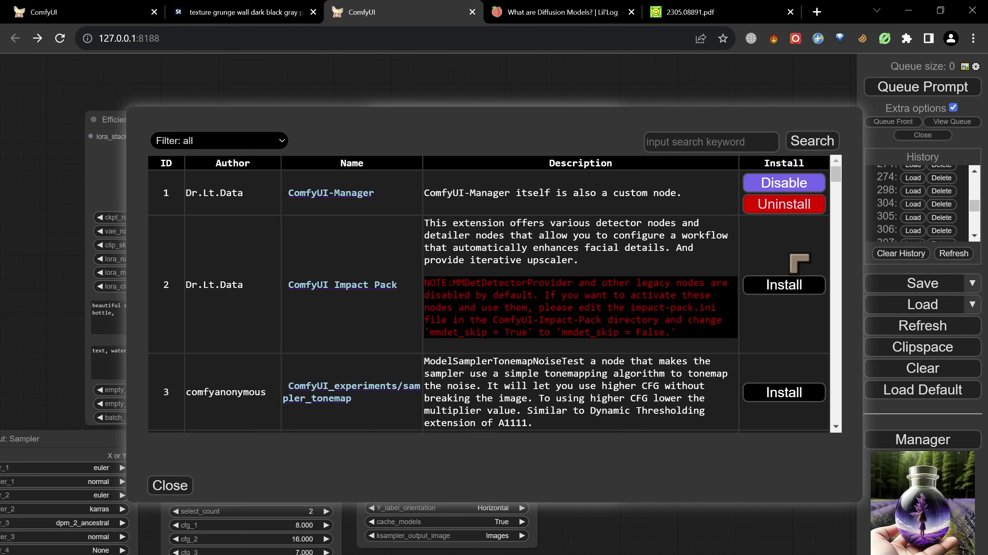
scroll(428, 347, "down", 3)
scroll(393, 322, "up", 3)
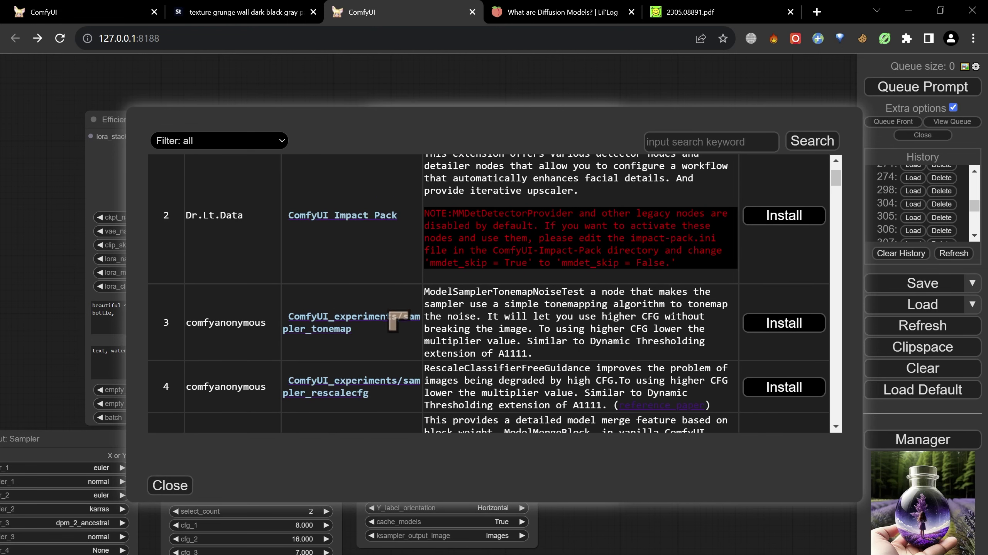
scroll(427, 349, "down", 2)
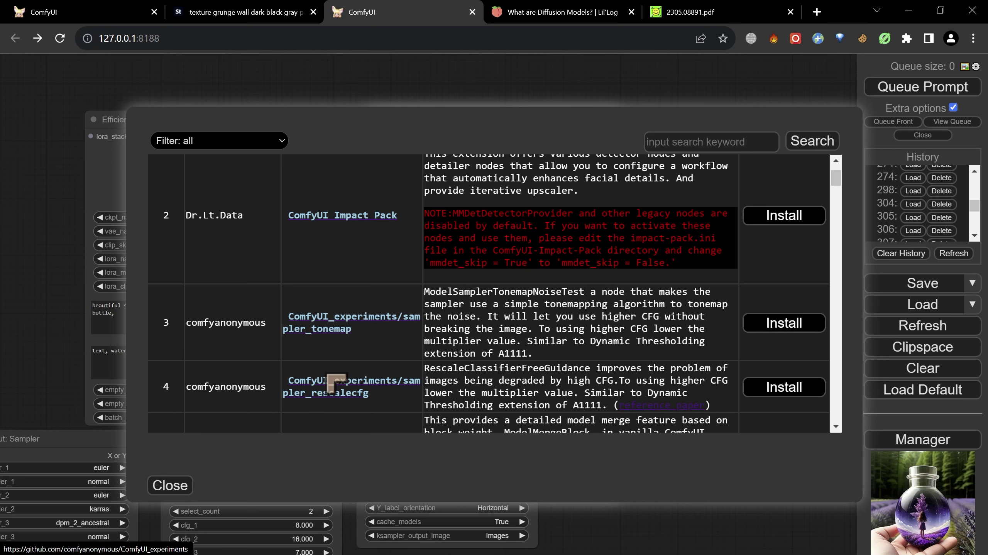
scroll(324, 388, "down", 2)
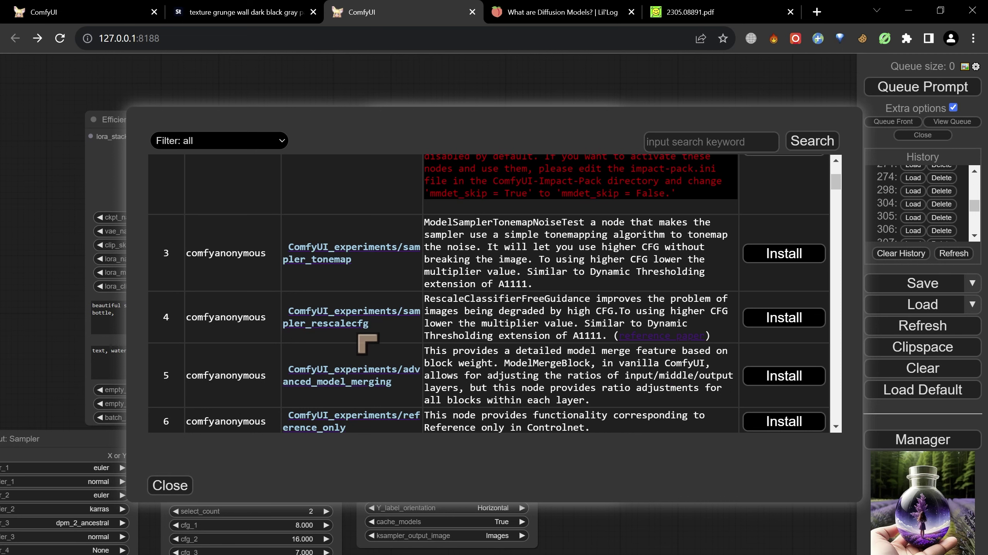
scroll(391, 353, "up", 2)
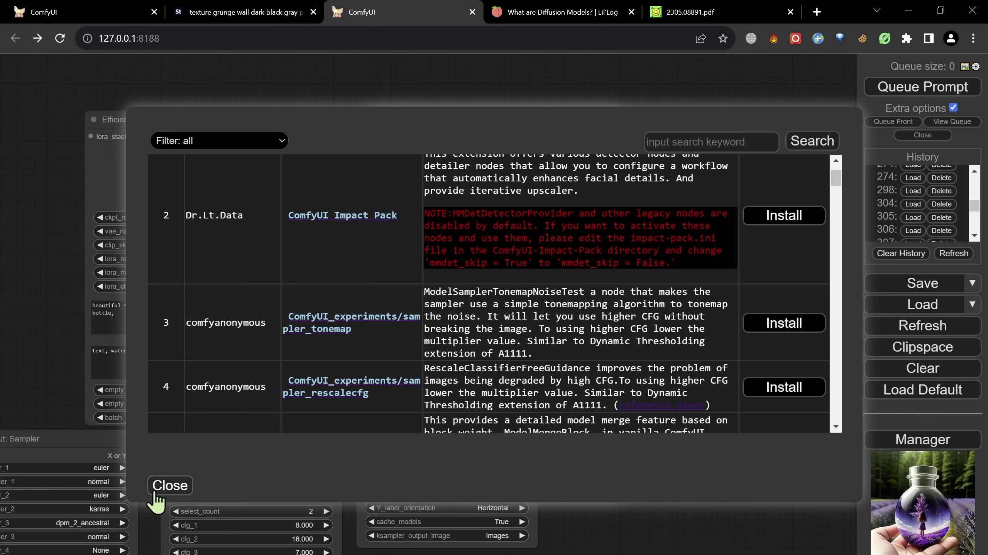
left_click(169, 485)
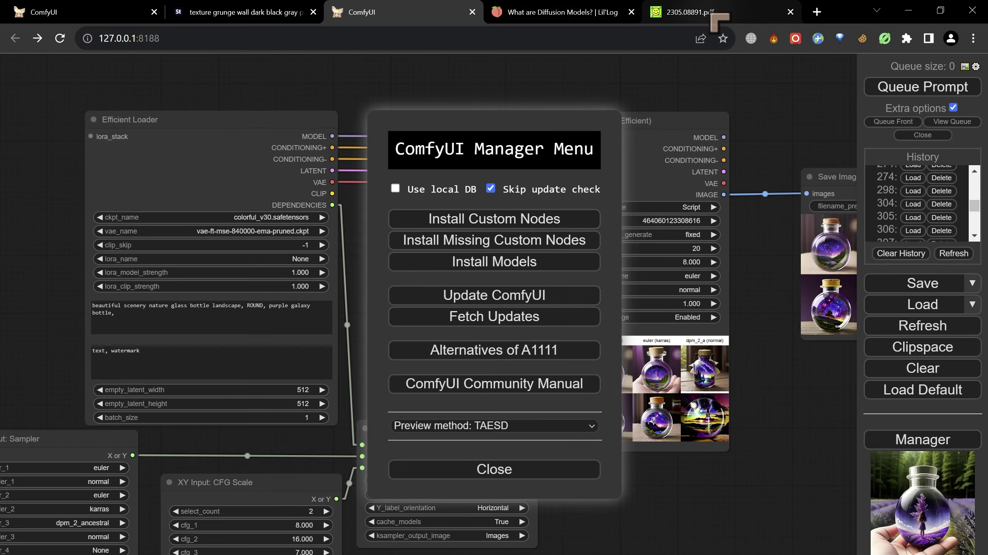
Switch to the 2305.08891.pdf paper and read its title, abstract and Figure 1 on the first page
left_click(695, 12)
scroll(660, 342, "up", 5)
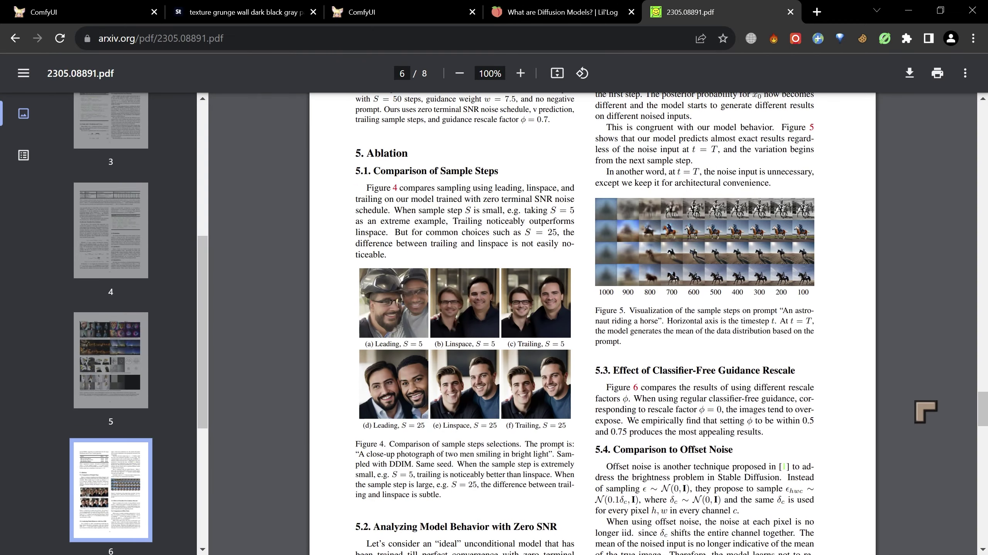
scroll(874, 311, "up", 10)
scroll(860, 195, "up", 20)
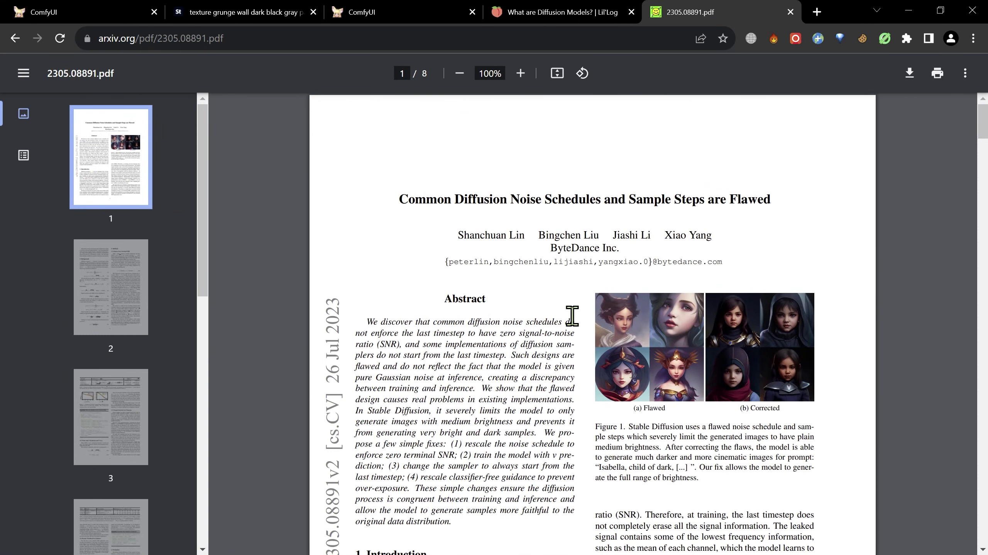
scroll(575, 317, "down", 2)
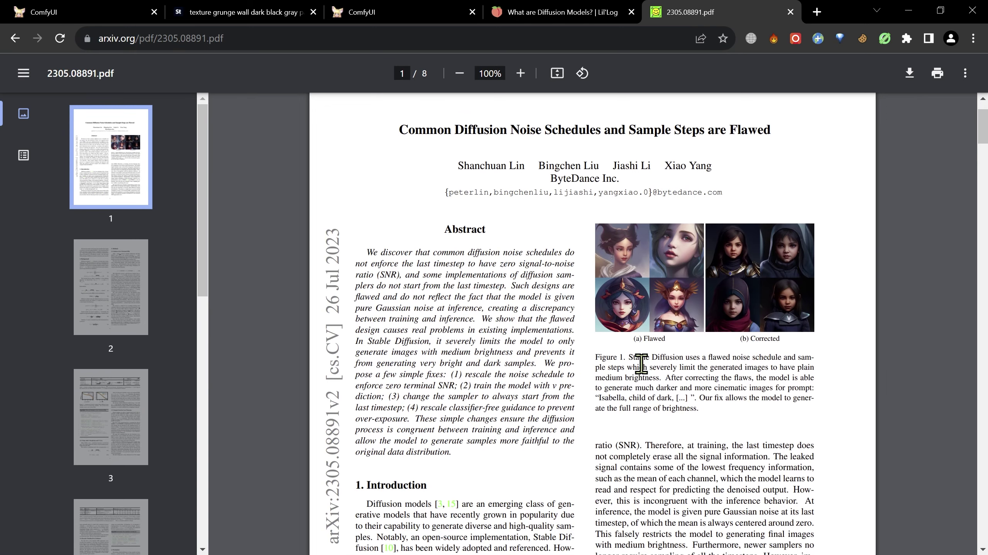
scroll(641, 364, "up", 2)
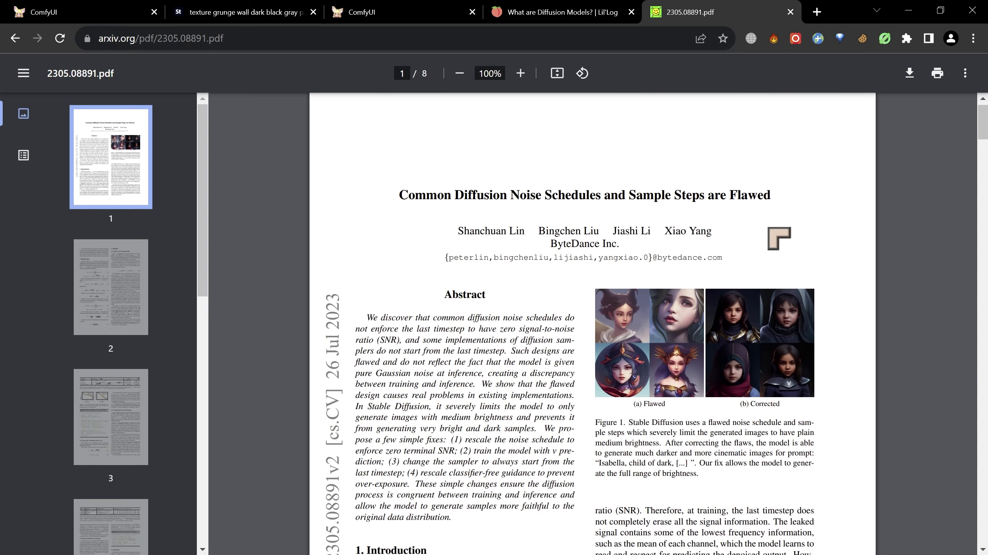
Skim the paper's sections on guidance rescaling, its comparison figures and conclusion, returning to the Ablation section on page 6
scroll(768, 268, "down", 6)
scroll(768, 268, "down", 15)
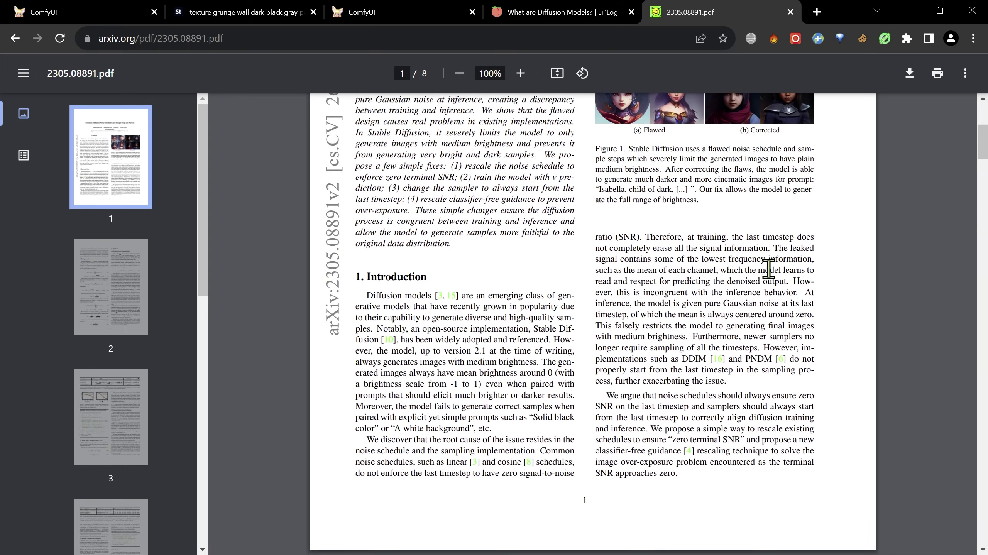
scroll(768, 268, "down", 20)
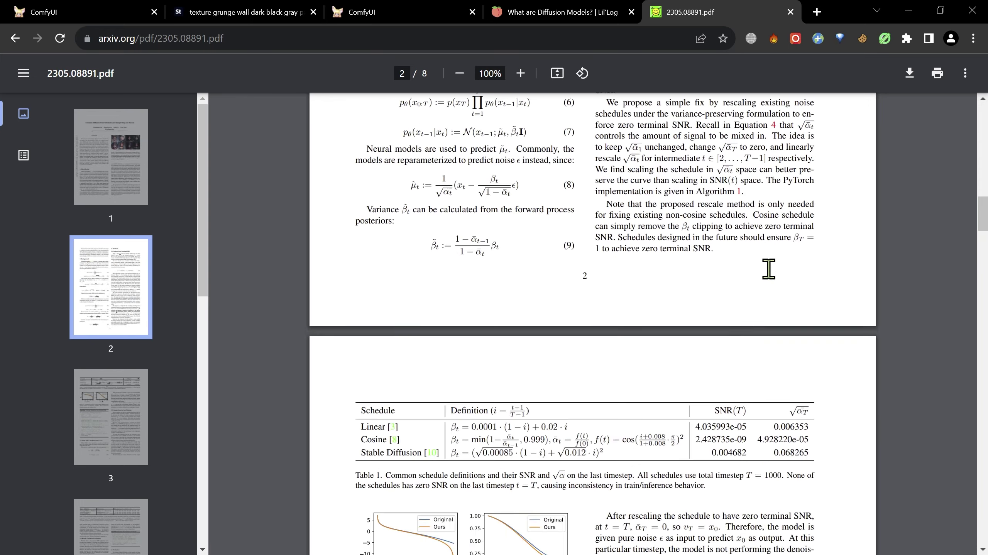
scroll(768, 268, "down", 20)
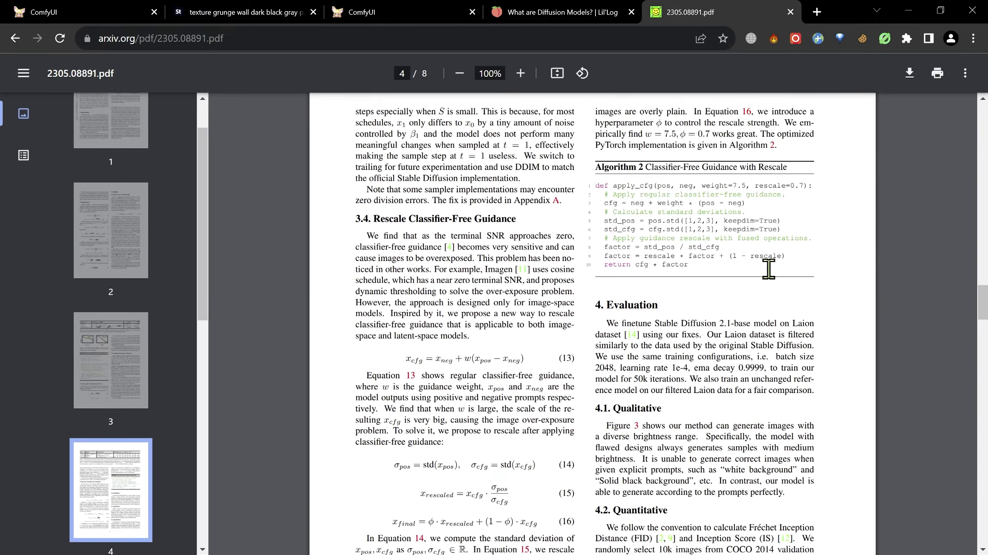
scroll(768, 268, "down", 20)
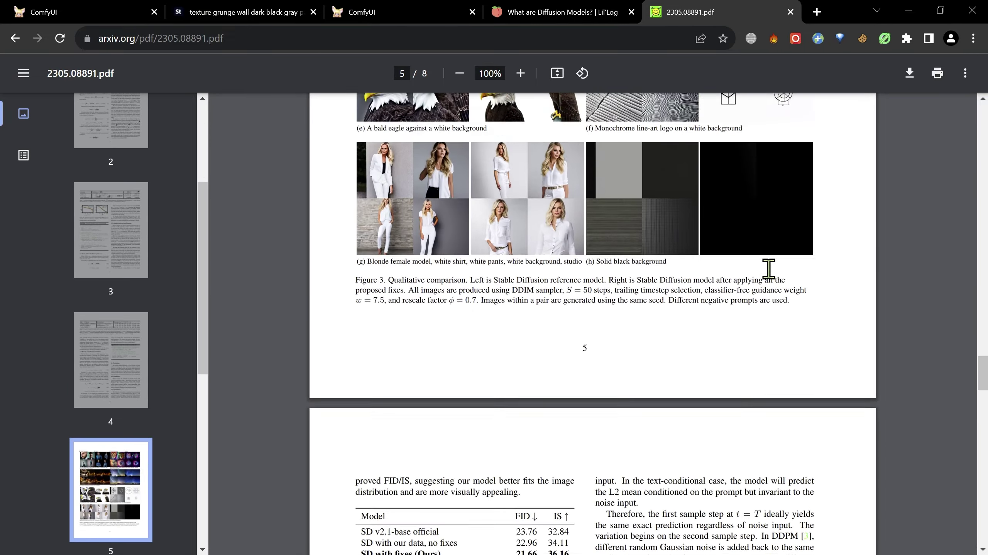
scroll(768, 268, "down", 20)
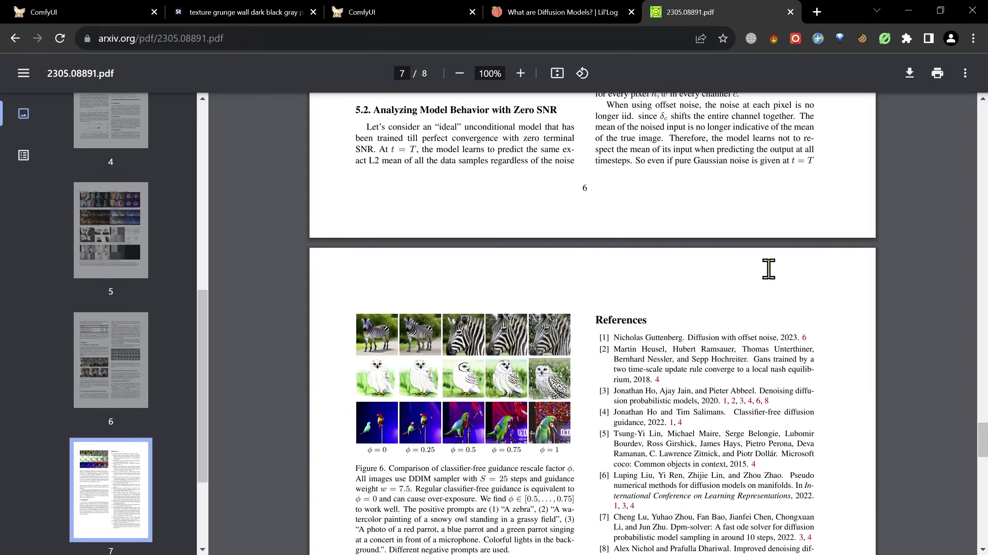
scroll(768, 268, "up", 9)
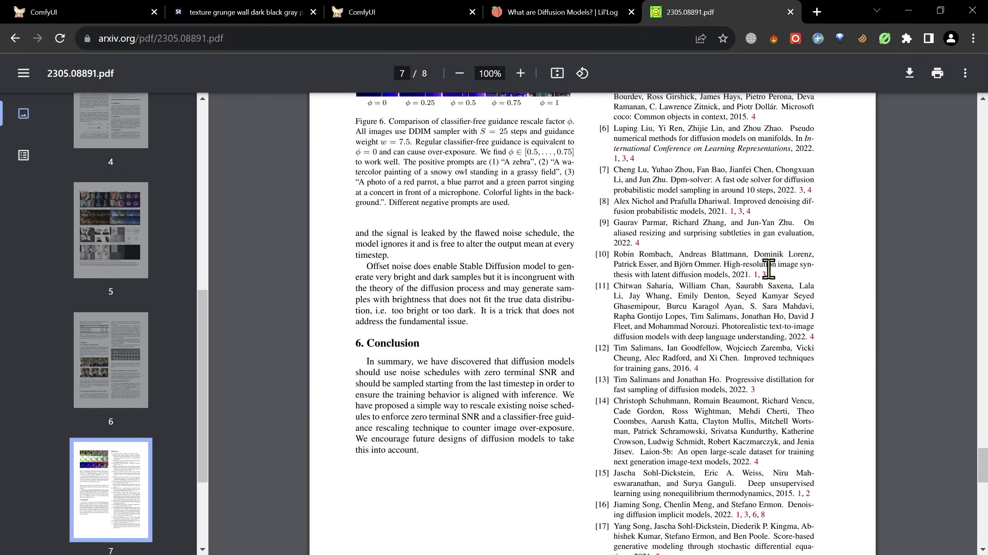
scroll(768, 268, "up", 9)
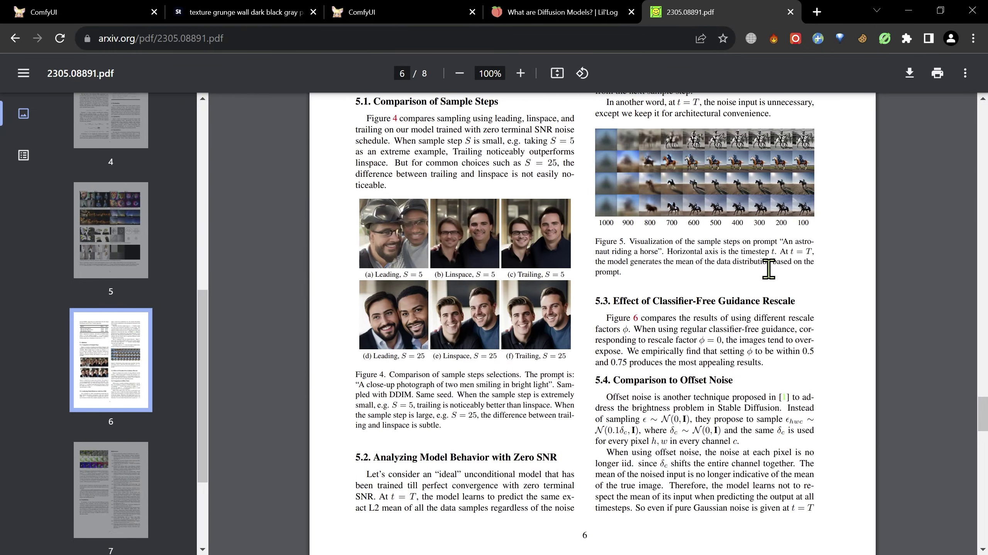
scroll(768, 268, "up", 8)
scroll(768, 268, "down", 6)
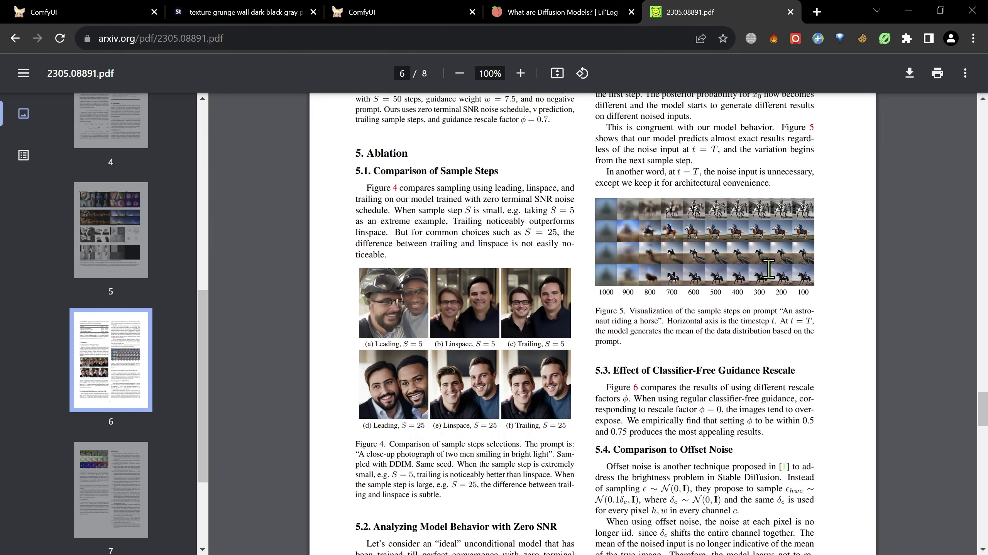
Return to ComfyUI, review the sampler_rescalecfg description among the installable custom nodes, then close the Manager
left_click(359, 13)
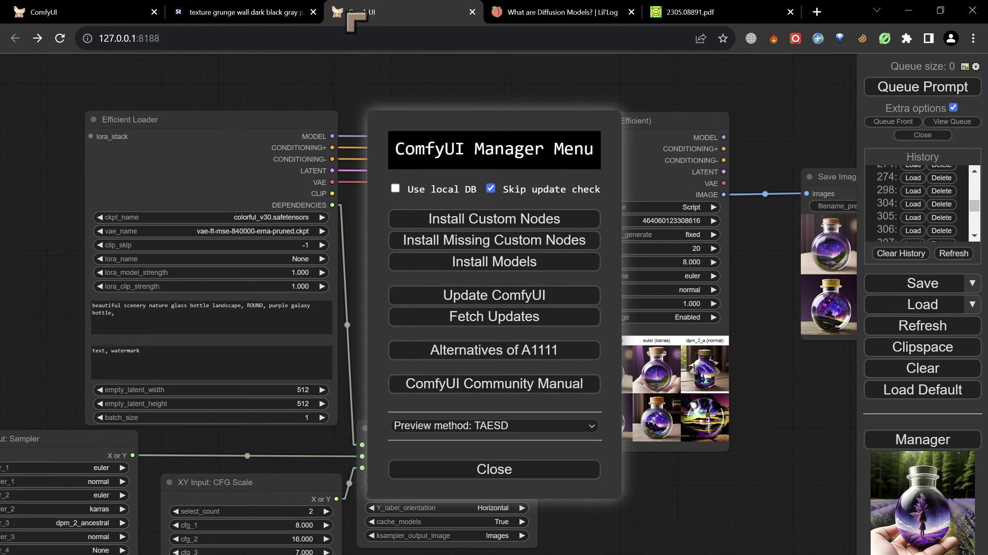
left_click(490, 221)
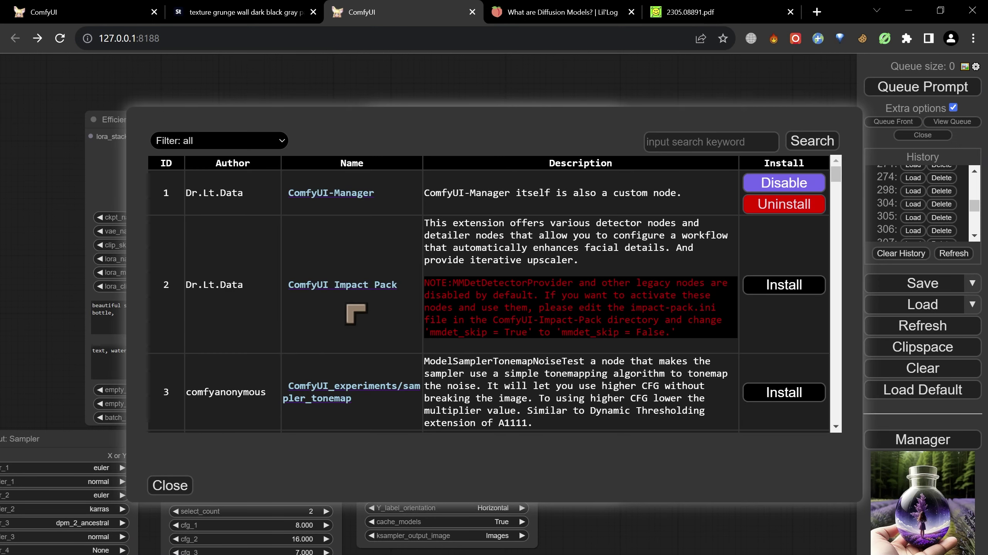
scroll(366, 346, "down", 1)
scroll(367, 348, "down", 2)
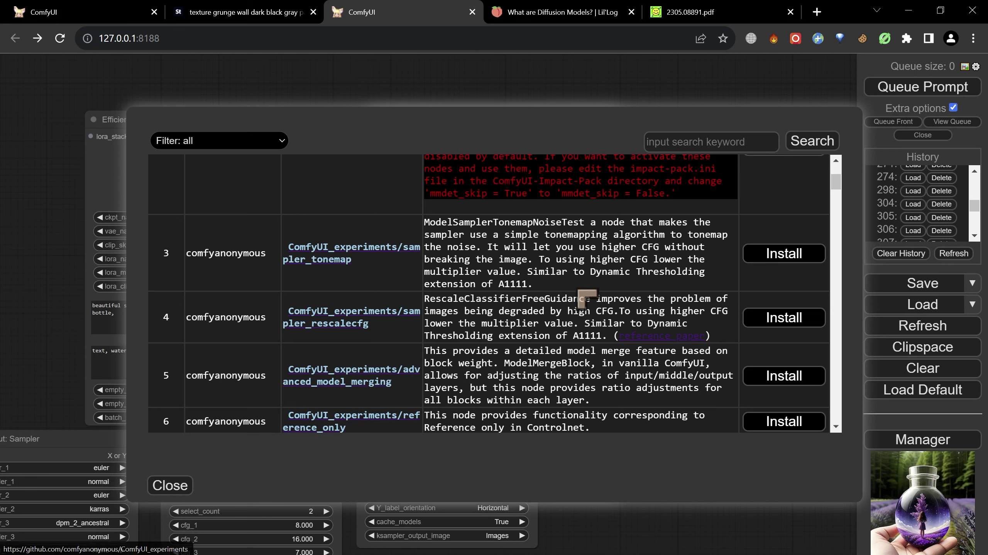
left_click(170, 486)
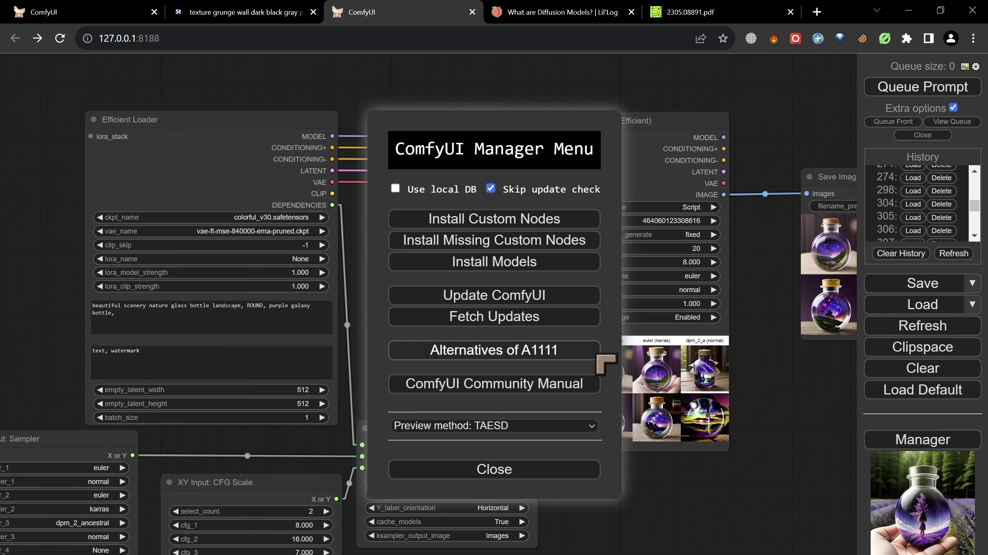
left_click(493, 468)
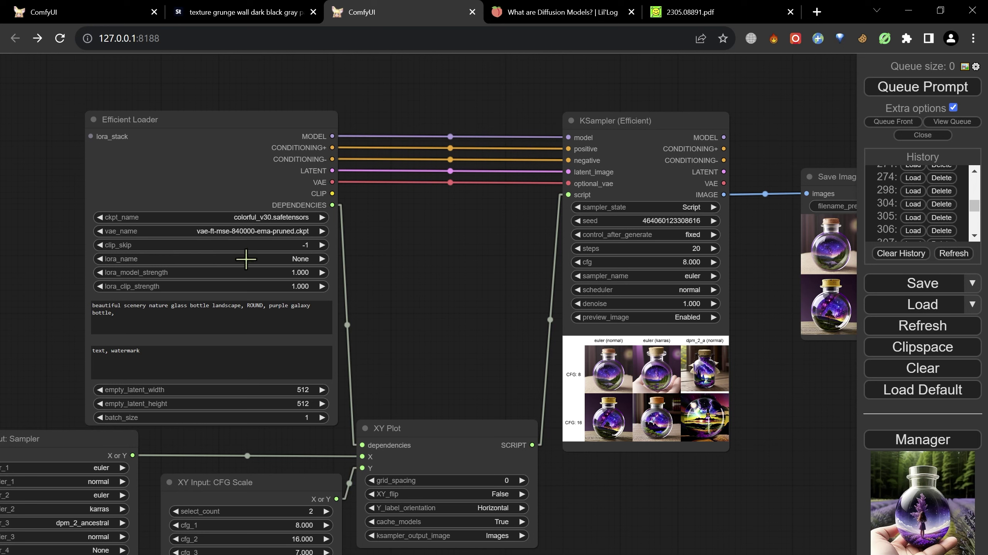
Compare the bottle images at CFG 8 and CFG 16 in the XY plot on the KSampler (Efficient) node
scroll(412, 309, "up", 5)
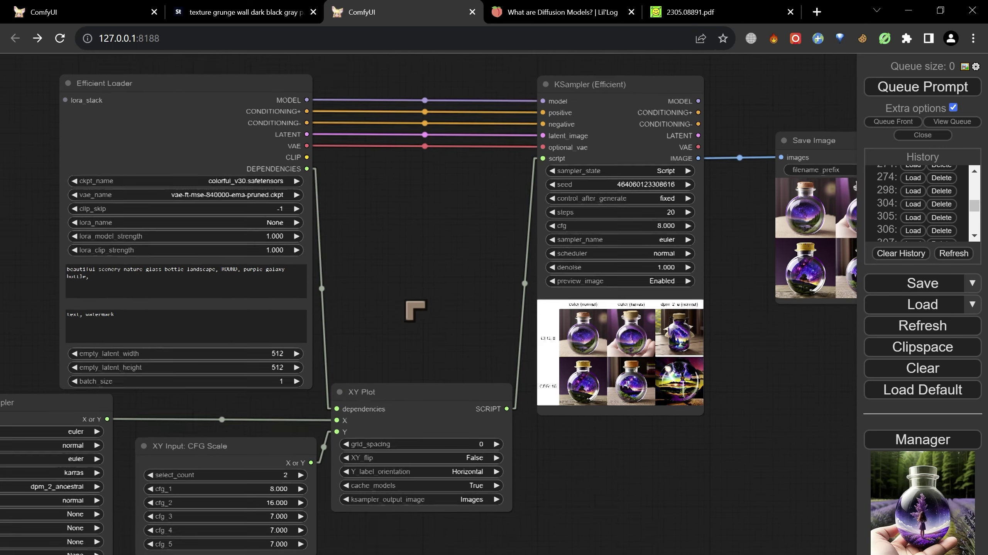
scroll(577, 327, "up", 2)
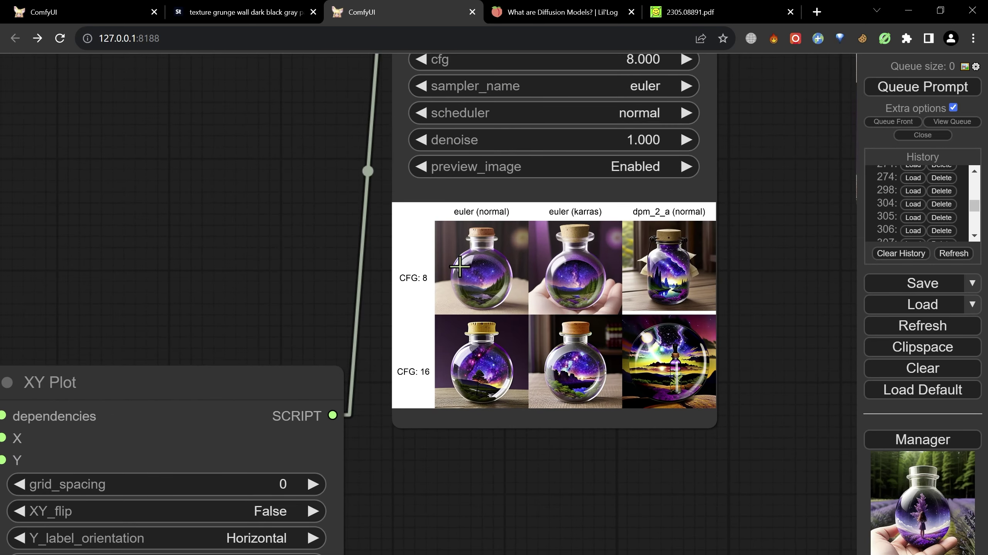
scroll(501, 334, "up", 2)
scroll(507, 335, "up", 2)
scroll(504, 328, "up", 1)
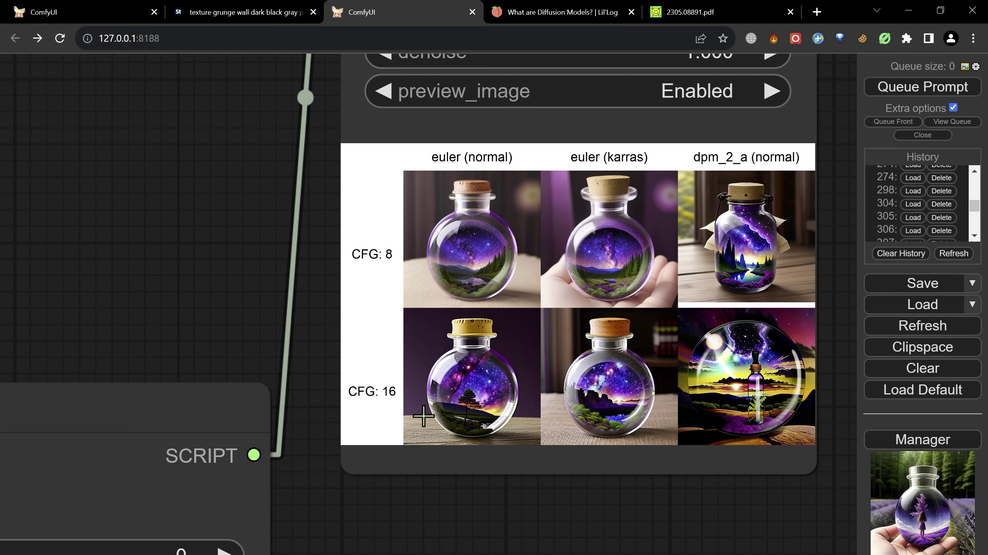
scroll(423, 413, "down", 3)
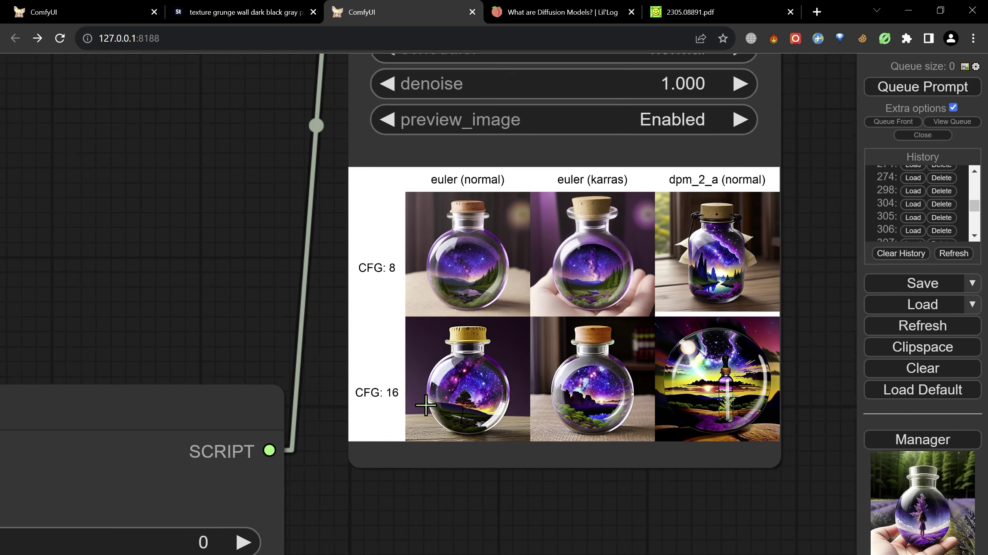